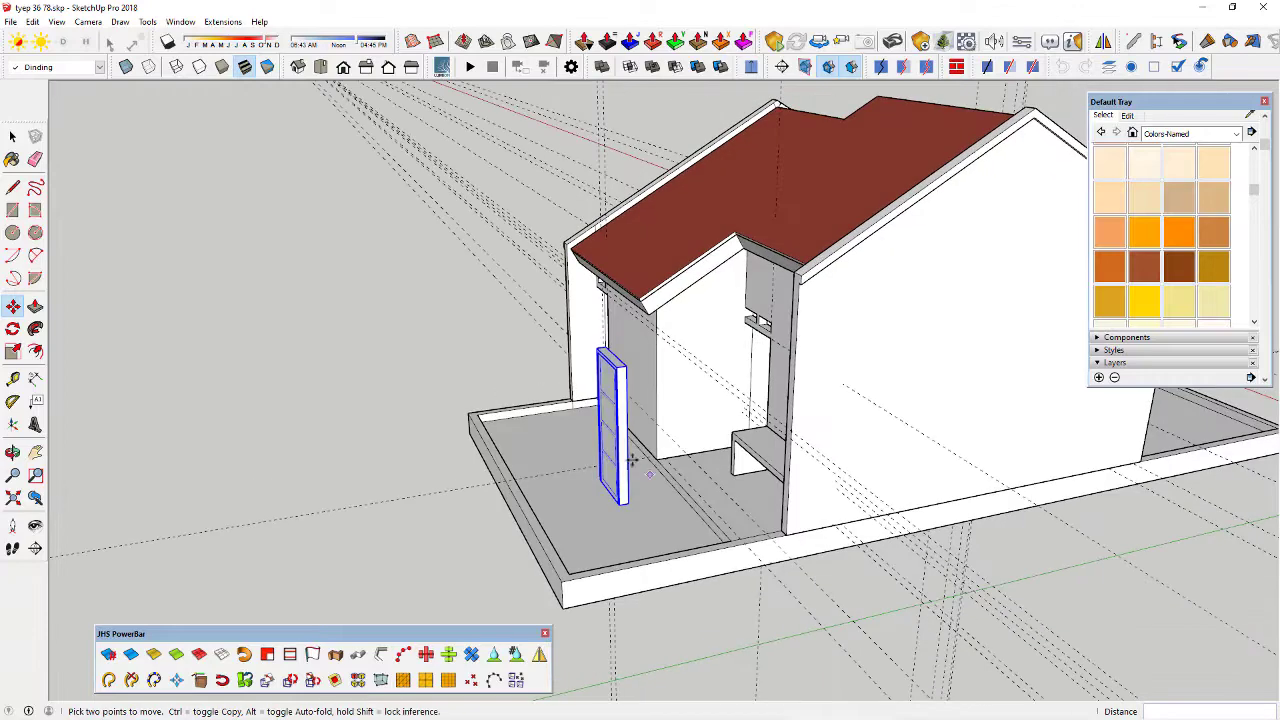
Flip the selected door group along the group's green axis
{"action": "scroll", "coordinate": [610, 440], "scroll_direction": "up", "scroll_amount": 3}
{"action": "right_click", "coordinate": [608, 424]}
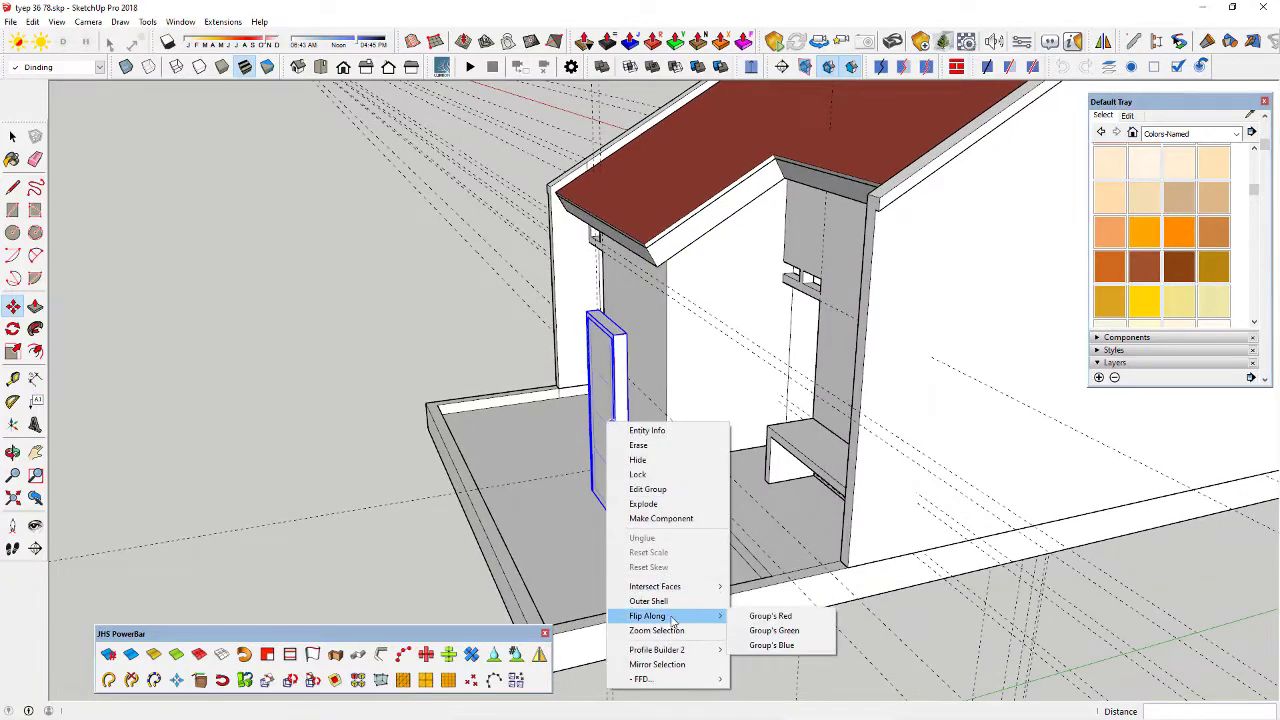
{"action": "mouse_move", "coordinate": [650, 616]}
{"action": "left_click", "coordinate": [771, 629]}
Move the door by its upper corner into the doorway opening beside the porch bench, then clear the selection
{"action": "scroll", "coordinate": [640, 537], "scroll_direction": "up", "scroll_amount": 3}
{"action": "scroll", "coordinate": [724, 296], "scroll_direction": "up", "scroll_amount": 2}
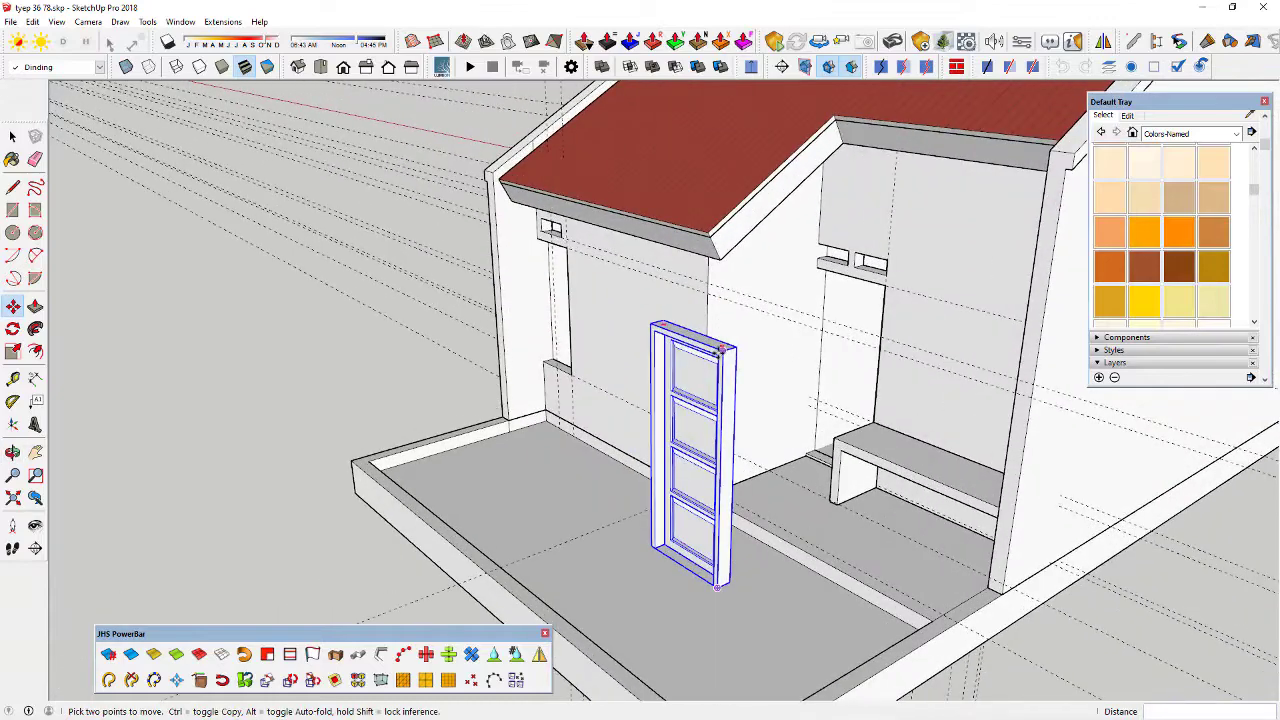
{"action": "scroll", "coordinate": [720, 352], "scroll_direction": "up", "scroll_amount": 2}
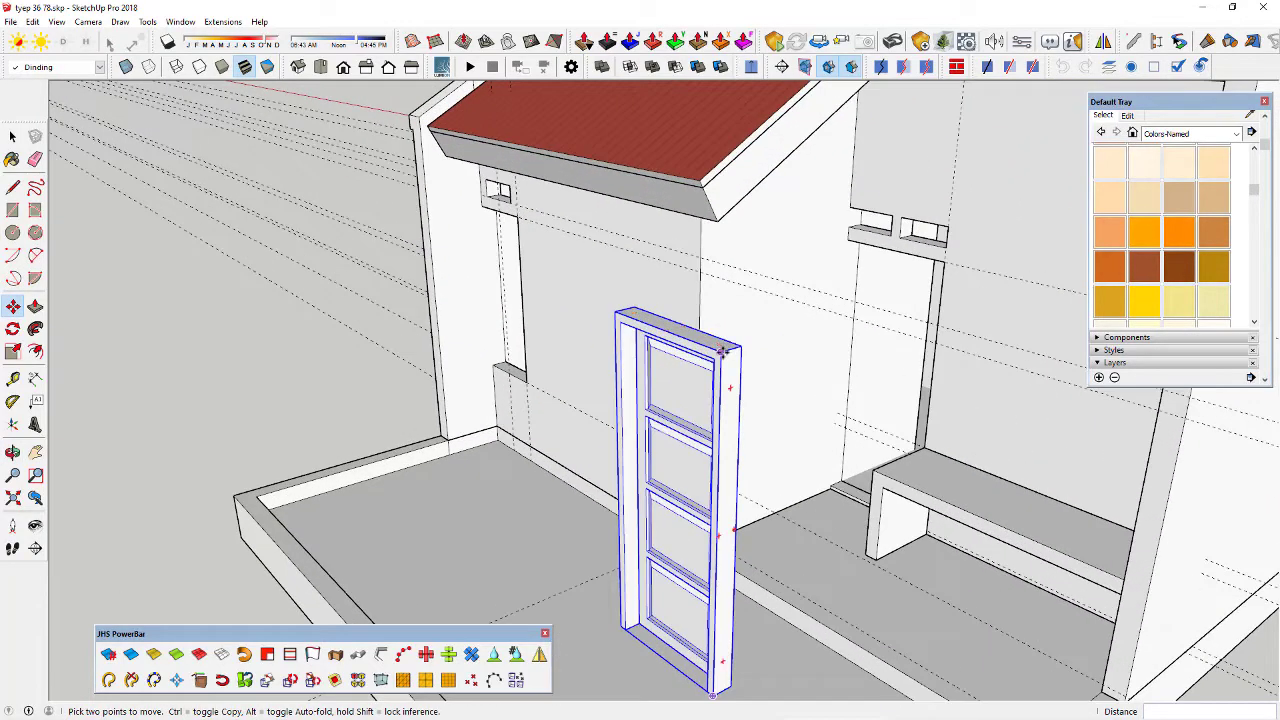
{"action": "left_click_drag", "start_coordinate": [722, 352], "coordinate": [941, 262]}
{"action": "left_click", "coordinate": [943, 262]}
{"action": "scroll", "coordinate": [657, 297], "scroll_direction": "down", "scroll_amount": 5}
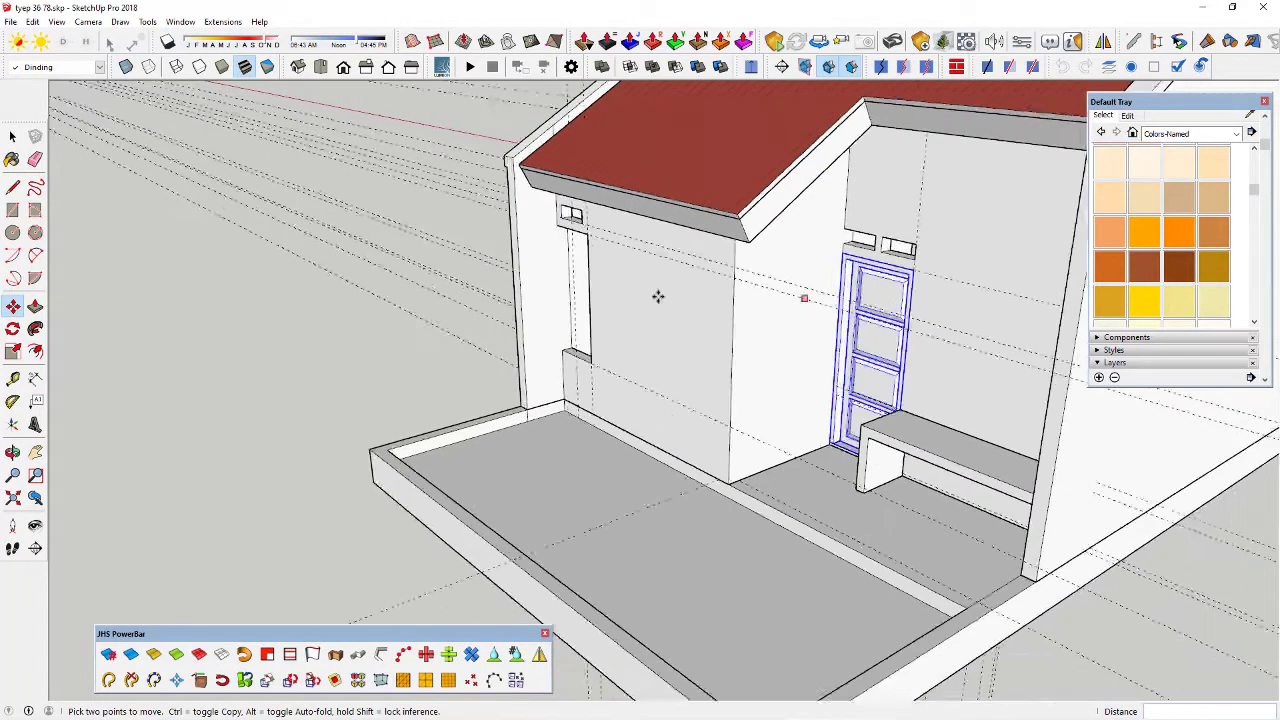
{"action": "key", "text": "space"}
{"action": "left_click", "coordinate": [371, 346]}
Draw a 60 cm wide rectangle covering the narrow window opening in the front wall
{"action": "middle_click_drag", "start_coordinate": [371, 346], "coordinate": [499, 327]}
{"action": "scroll", "coordinate": [650, 286], "scroll_direction": "up", "scroll_amount": 4}
{"action": "key", "text": "r"}
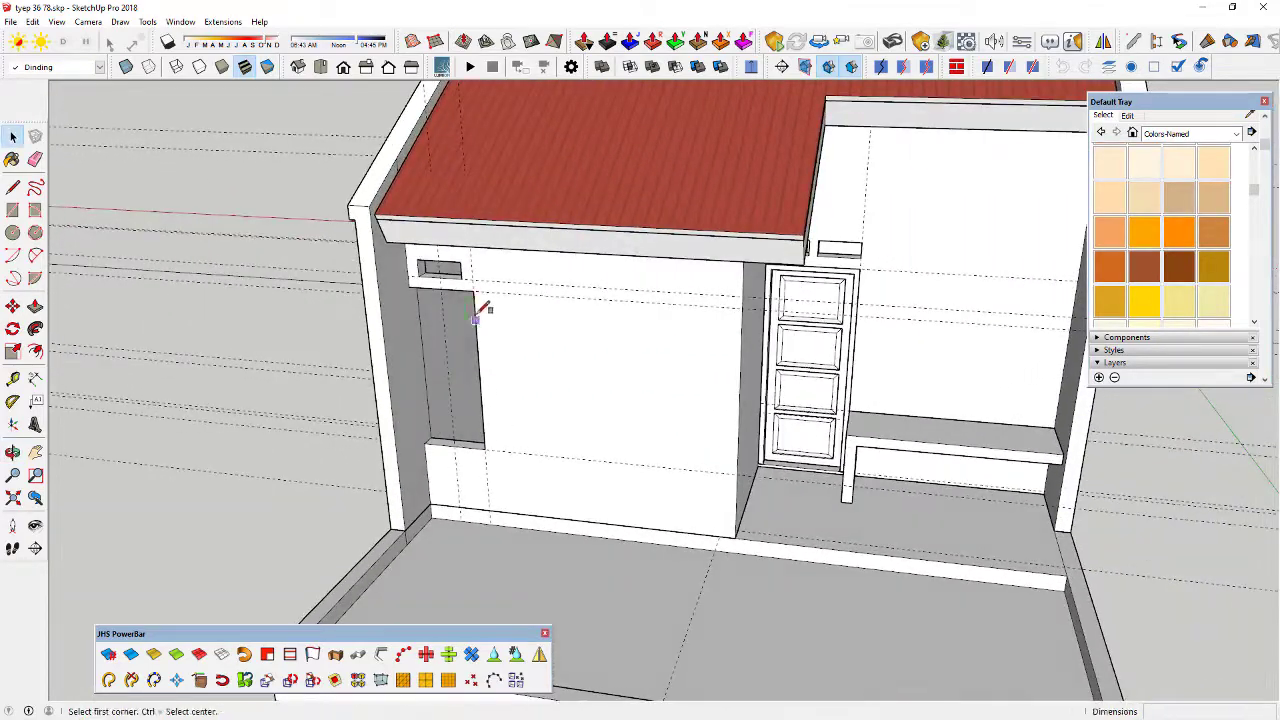
{"action": "scroll", "coordinate": [386, 275], "scroll_direction": "up", "scroll_amount": 2}
{"action": "left_click", "coordinate": [385, 276]}
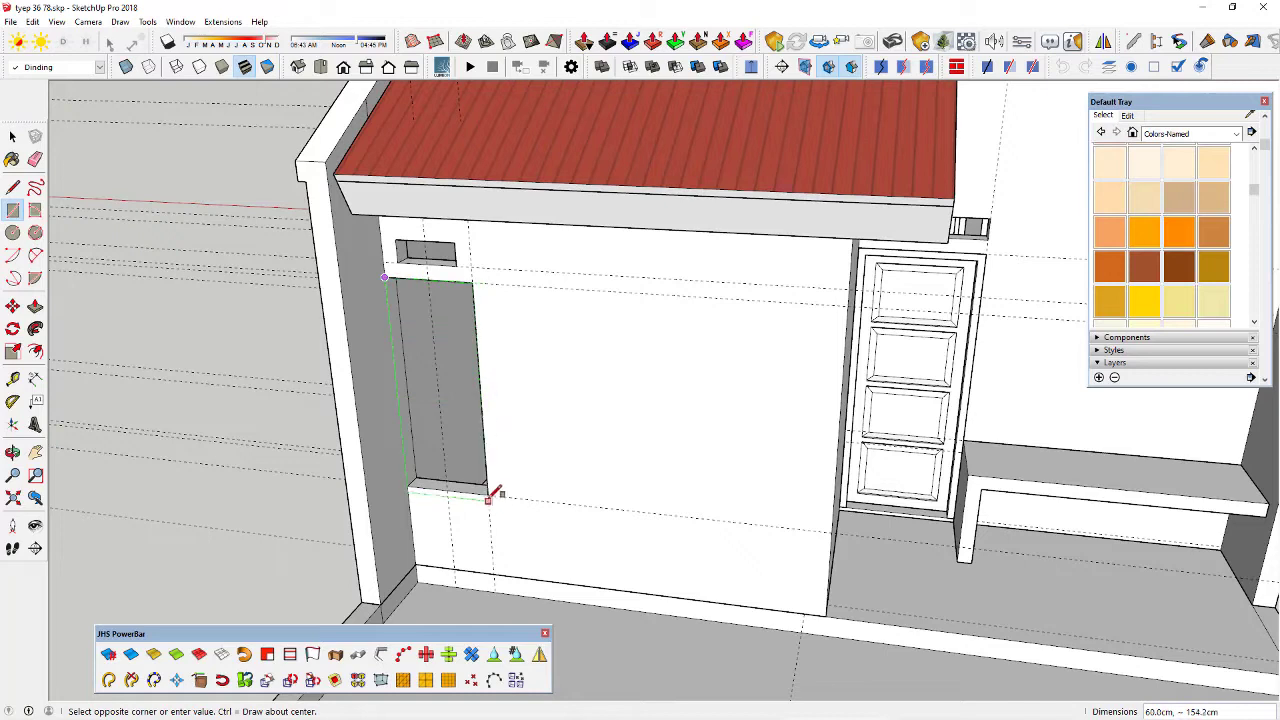
{"action": "left_click", "coordinate": [489, 492]}
Offset the window rectangle 5 cm inward and delete the inner face to leave a frame outline
{"action": "left_click", "coordinate": [36, 352]}
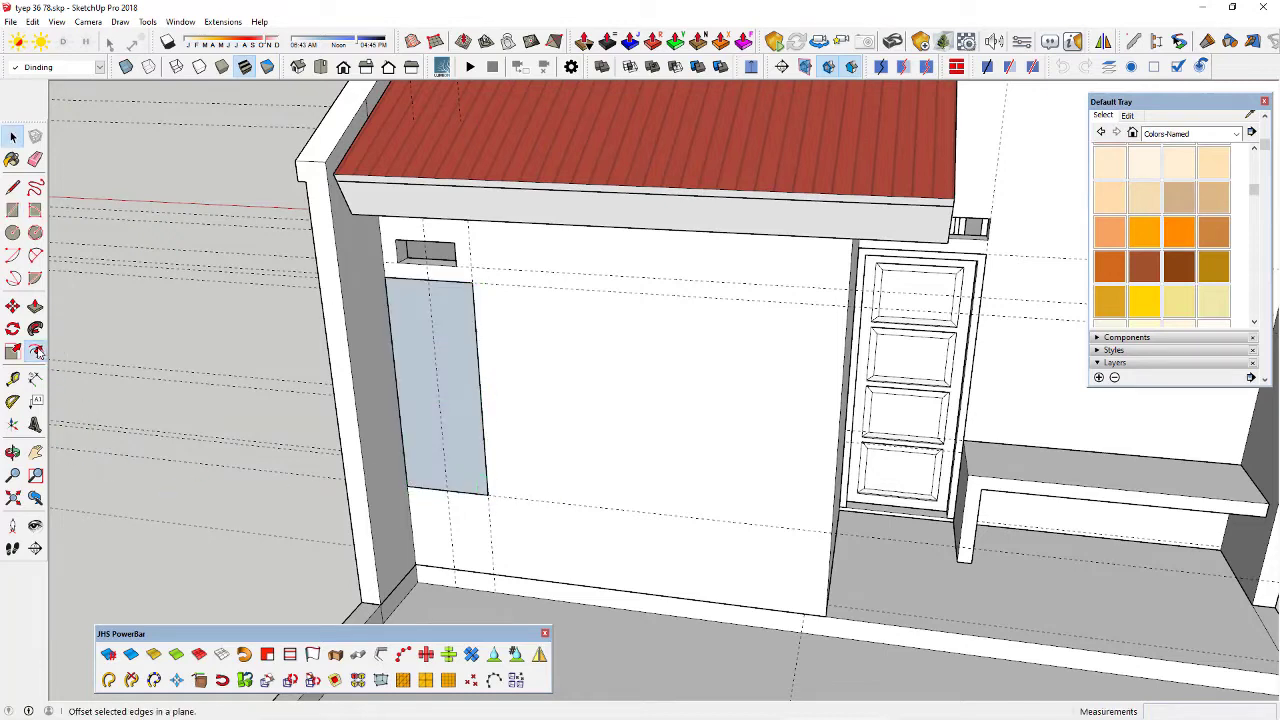
{"action": "left_click", "coordinate": [416, 295]}
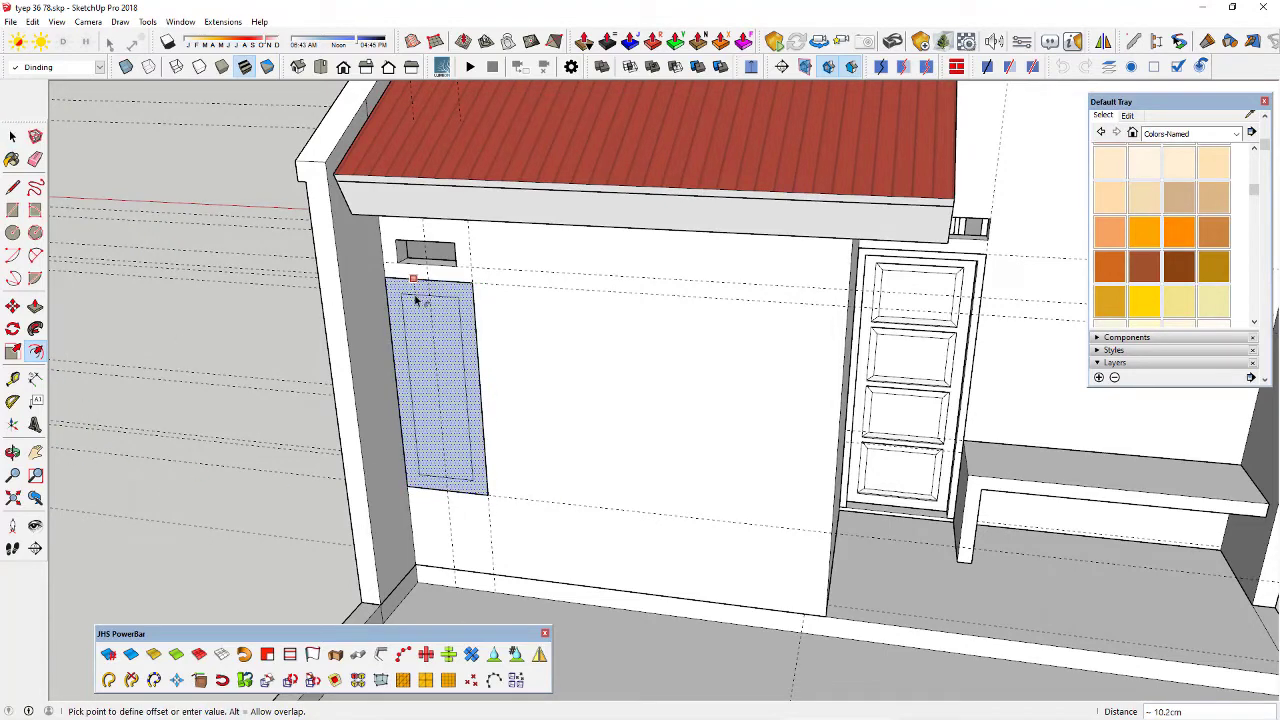
{"action": "type", "text": "5"}
{"action": "key", "text": "Return"}
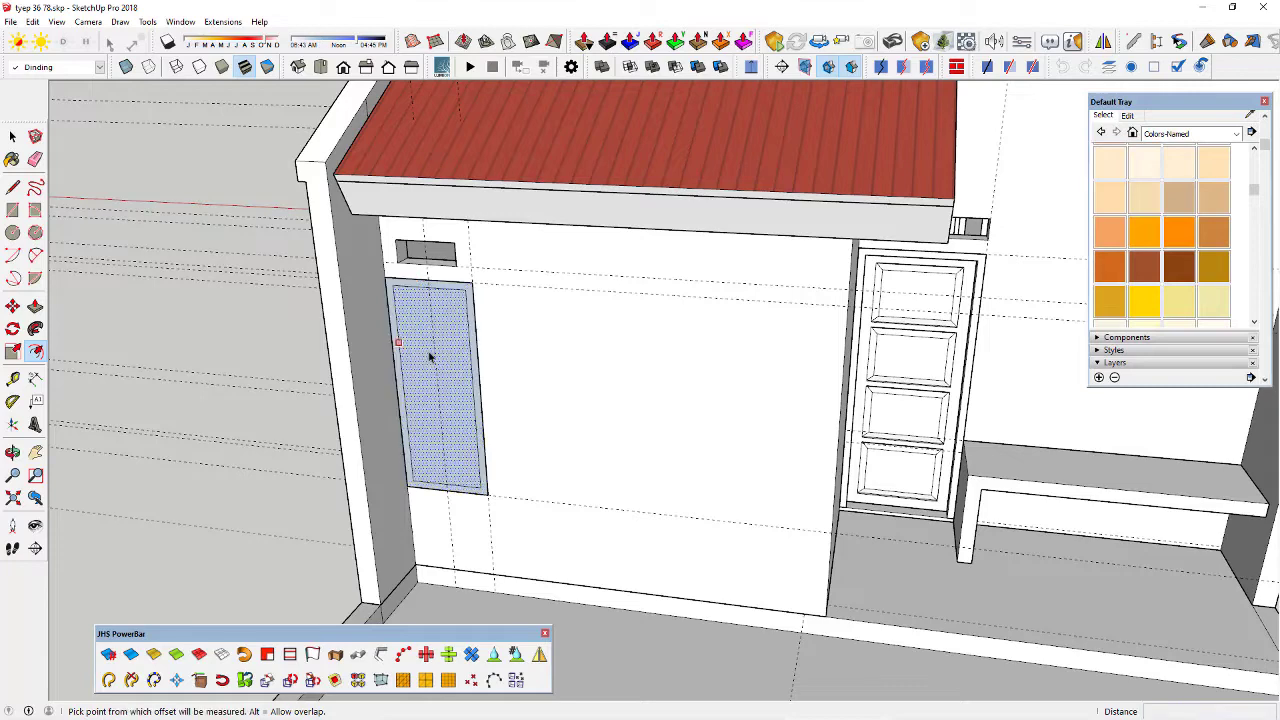
{"action": "scroll", "coordinate": [430, 357], "scroll_direction": "up", "scroll_amount": 3}
{"action": "key", "text": "Delete"}
{"action": "middle_click_drag", "start_coordinate": [430, 376], "coordinate": [411, 377]}
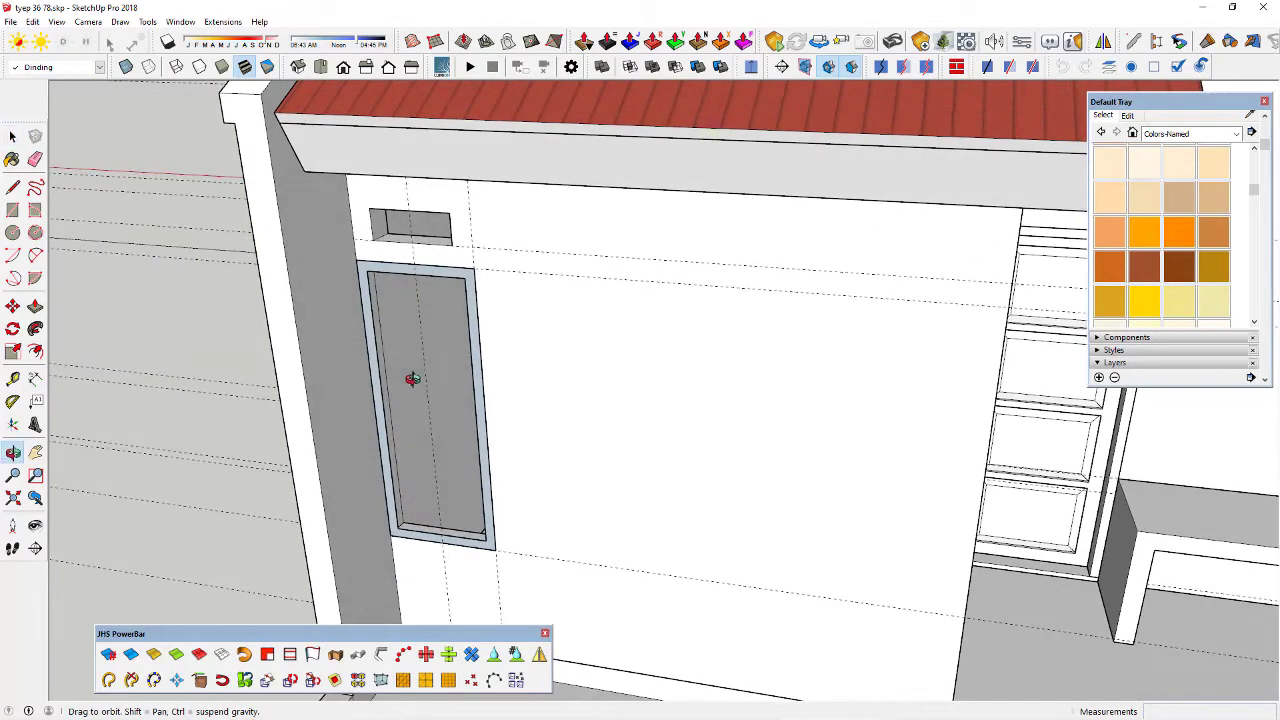
Push/Pull the window frame face to a depth of 15 cm
{"action": "key", "text": "p"}
{"action": "scroll", "coordinate": [375, 380], "scroll_direction": "up", "scroll_amount": 3}
{"action": "left_click", "coordinate": [374, 376]}
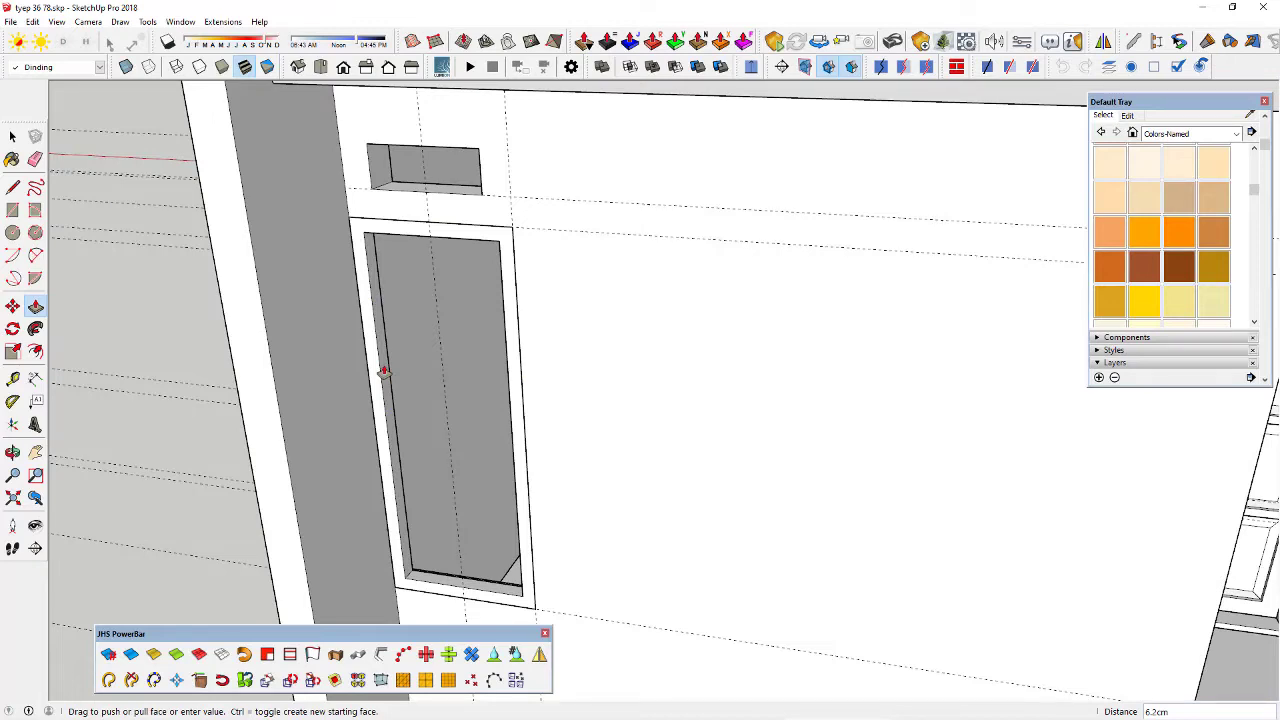
{"action": "left_click", "coordinate": [383, 372]}
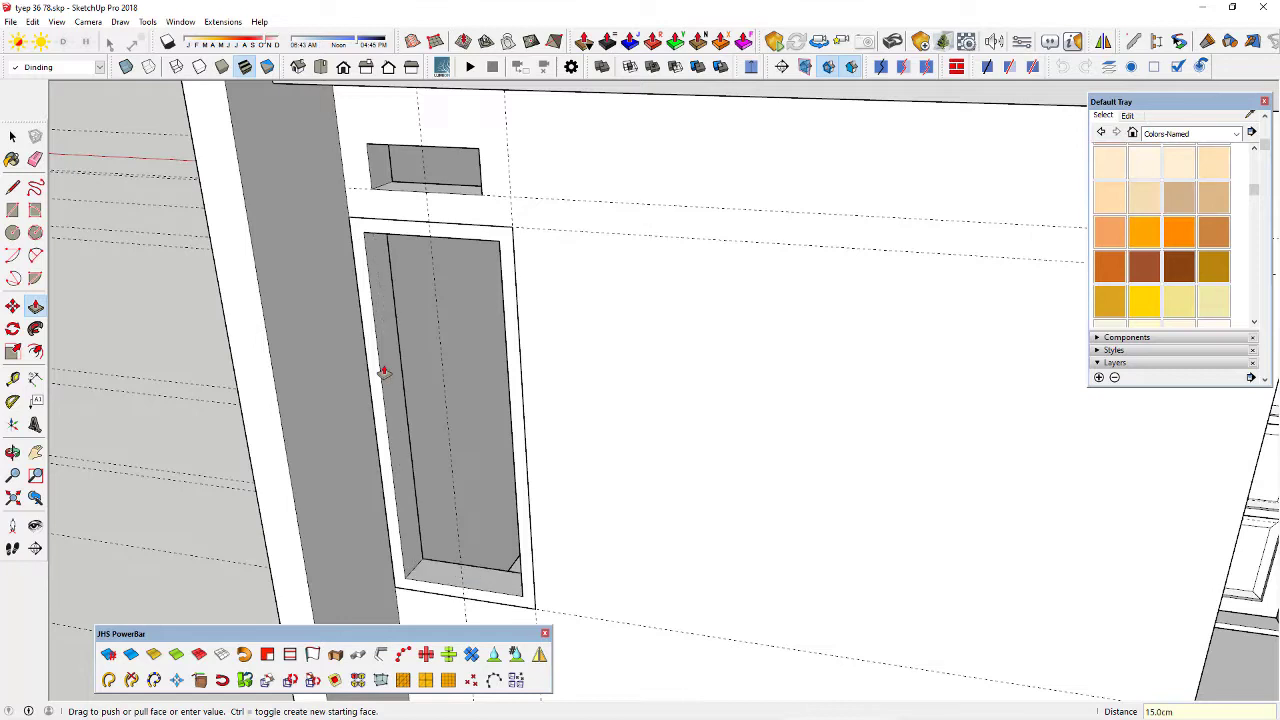
Turn the window frame geometry into a component with the default settings
{"action": "key", "text": "space"}
{"action": "scroll", "coordinate": [383, 372], "scroll_direction": "down", "scroll_amount": 2}
{"action": "double_click", "coordinate": [385, 372]}
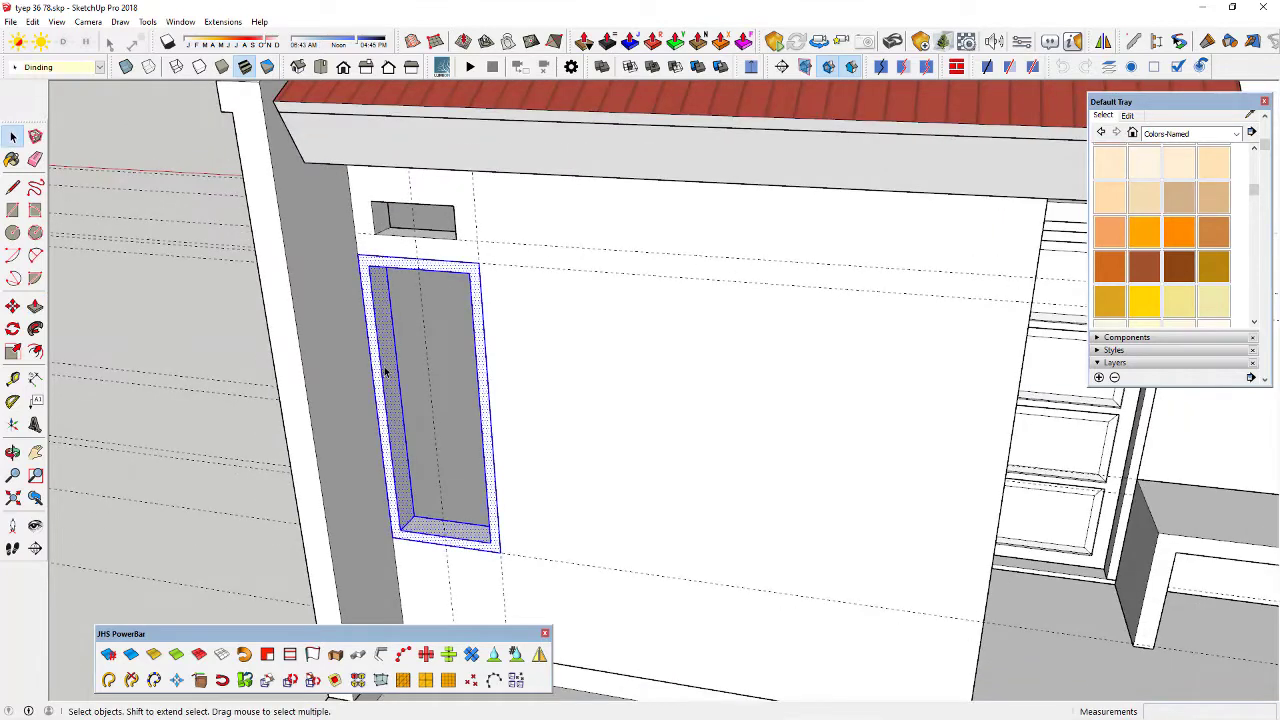
{"action": "right_click", "coordinate": [385, 372]}
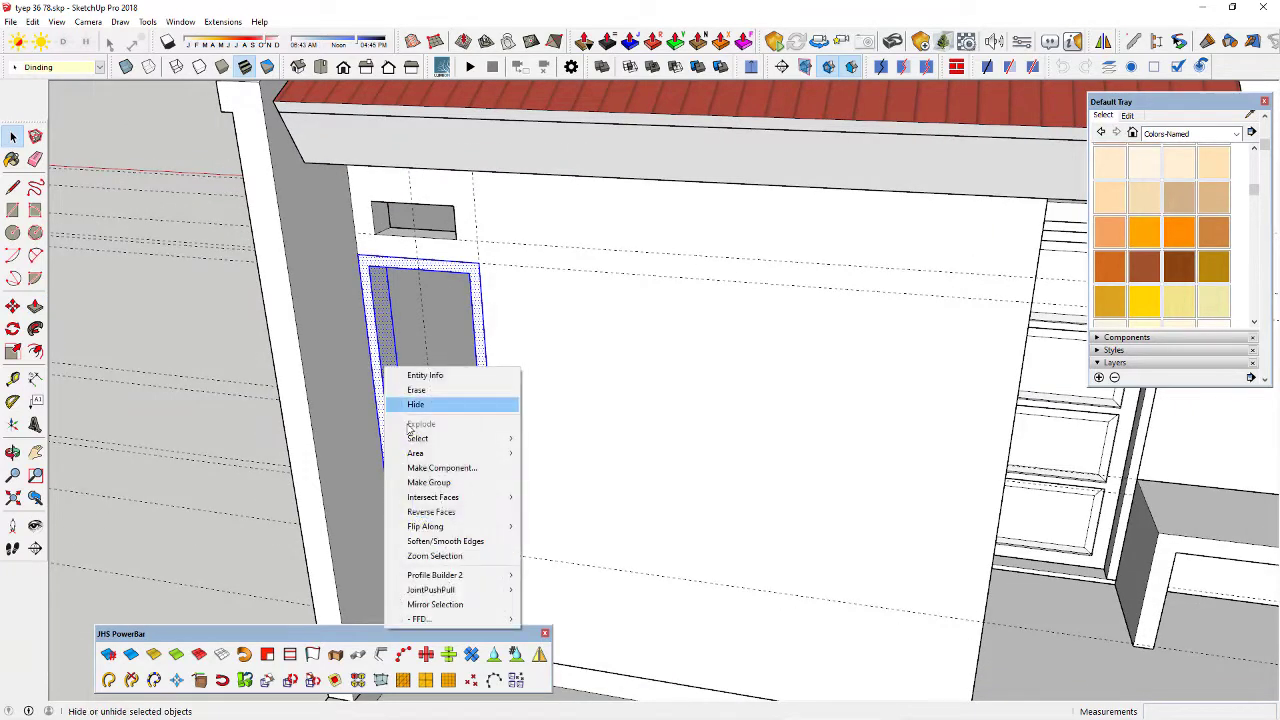
{"action": "left_click", "coordinate": [440, 468]}
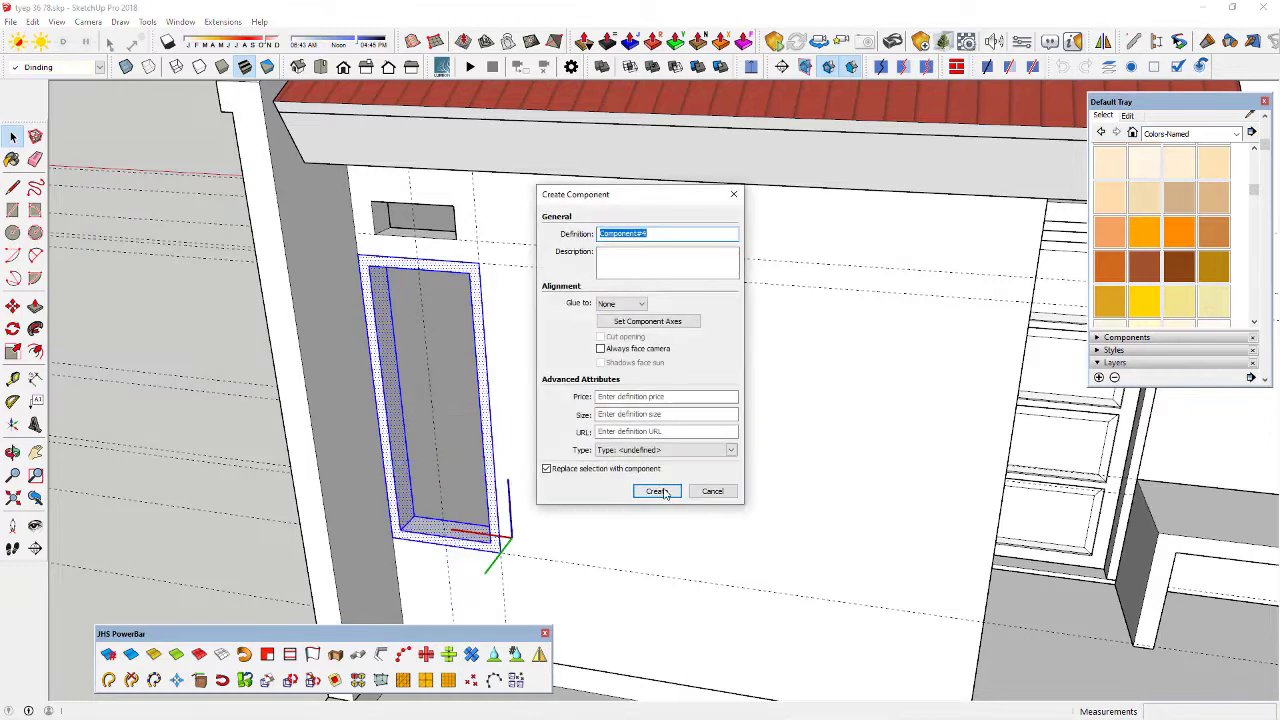
{"action": "left_click", "coordinate": [664, 492]}
Draw a rectangle filling the inner opening of the window frame, corner to corner
{"action": "key", "text": "r"}
{"action": "left_click", "coordinate": [368, 264]}
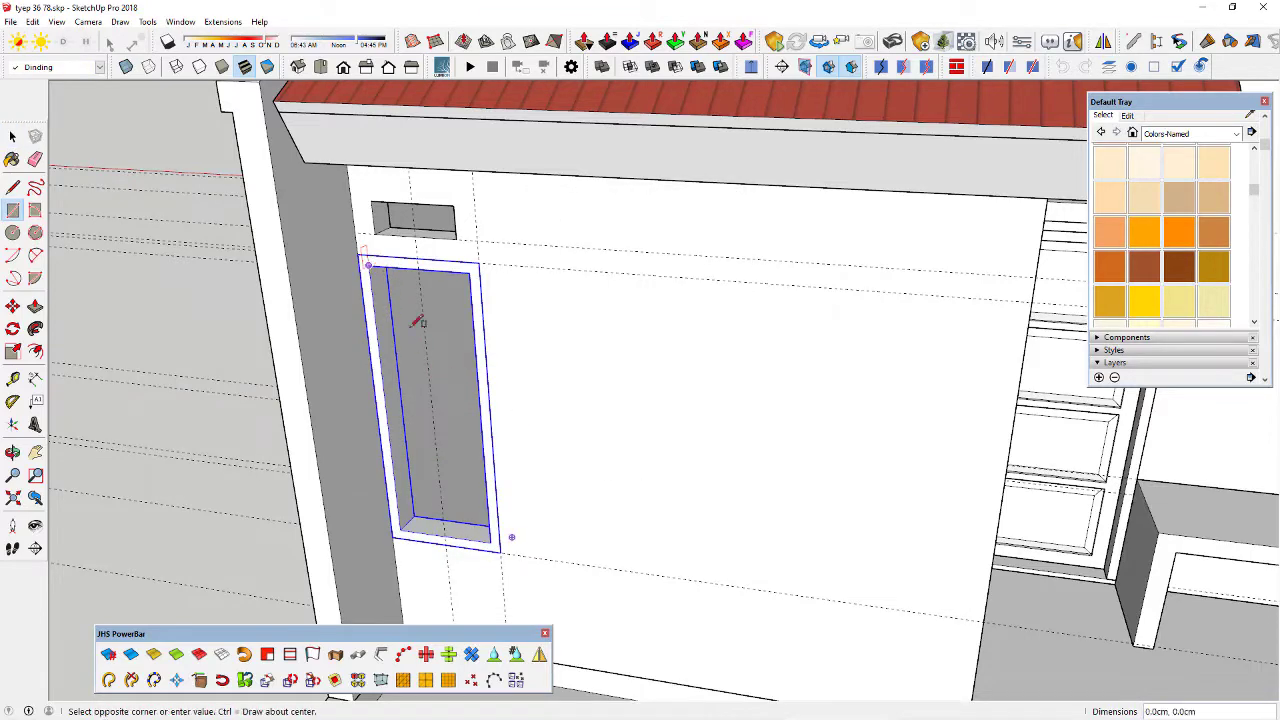
{"action": "left_click", "coordinate": [493, 538]}
{"action": "key", "text": "space"}
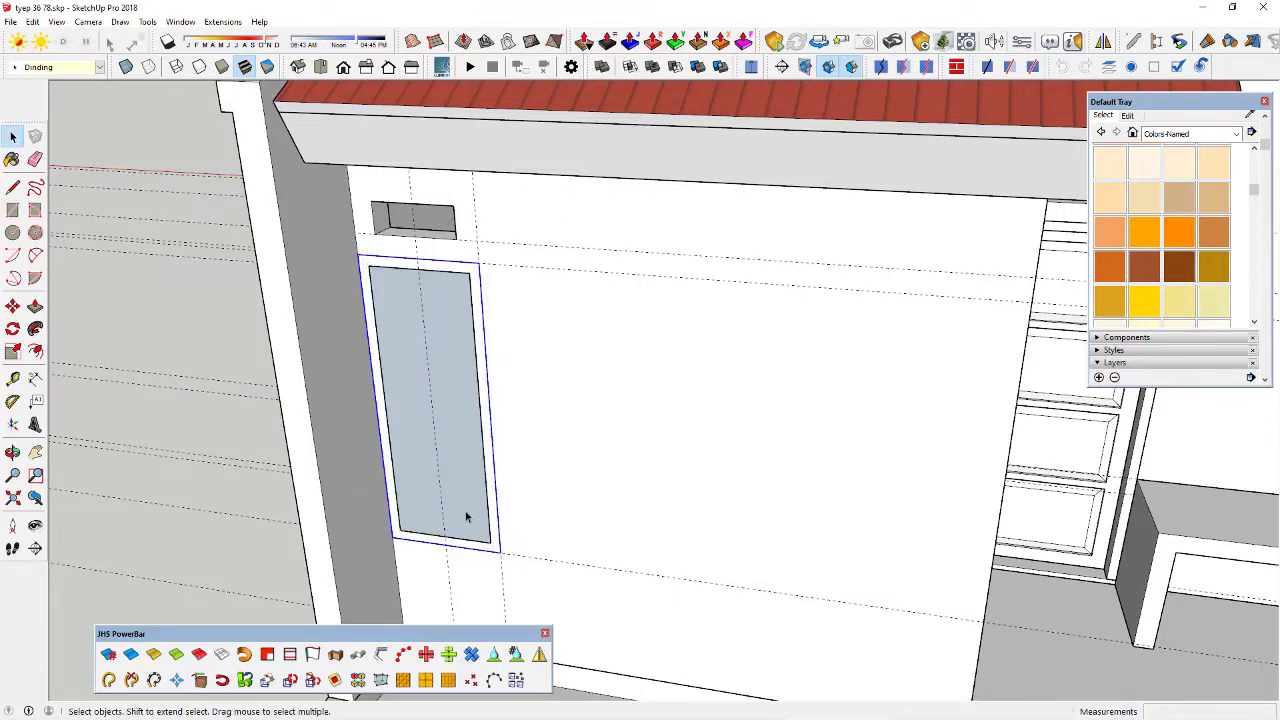
Offset the new rectangle inward for the window sash and delete the inner face
{"action": "key", "text": "p"}
{"action": "left_click", "coordinate": [35, 351]}
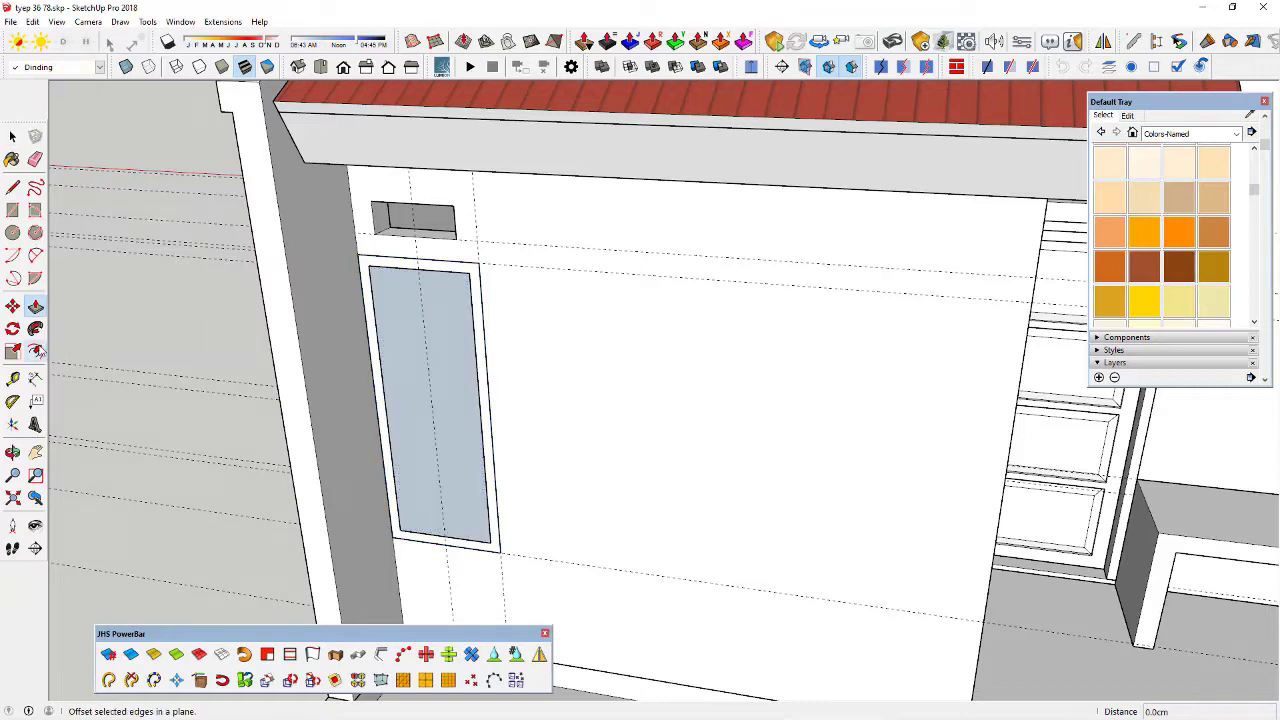
{"action": "left_click", "coordinate": [395, 290]}
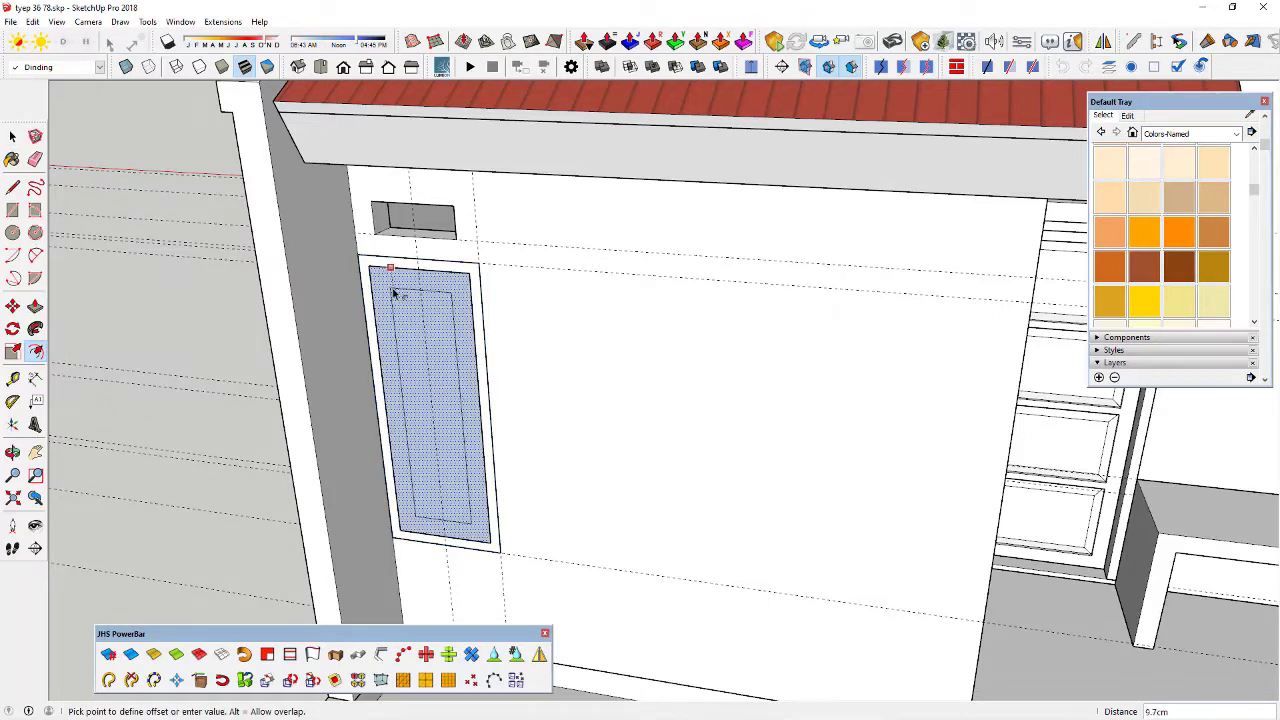
{"action": "key", "text": "Return"}
{"action": "key", "text": "space"}
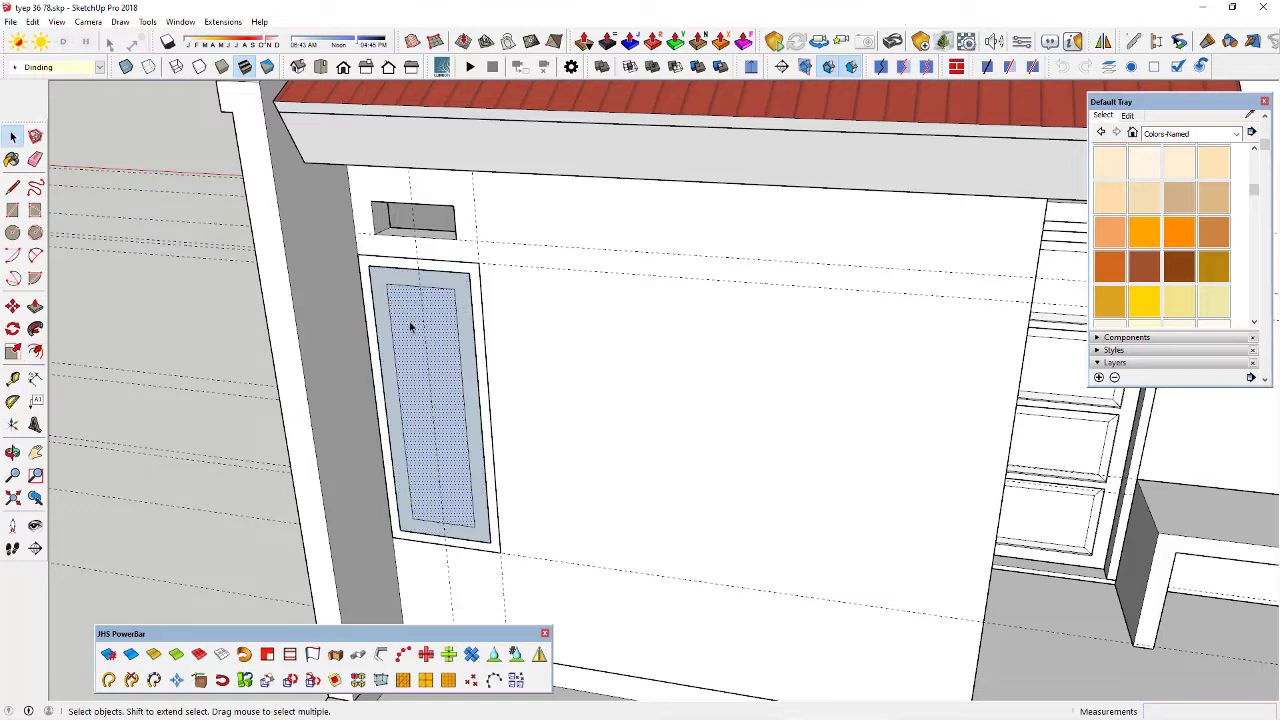
{"action": "key", "text": "Delete"}
{"action": "middle_click_drag", "start_coordinate": [410, 332], "coordinate": [410, 332]}
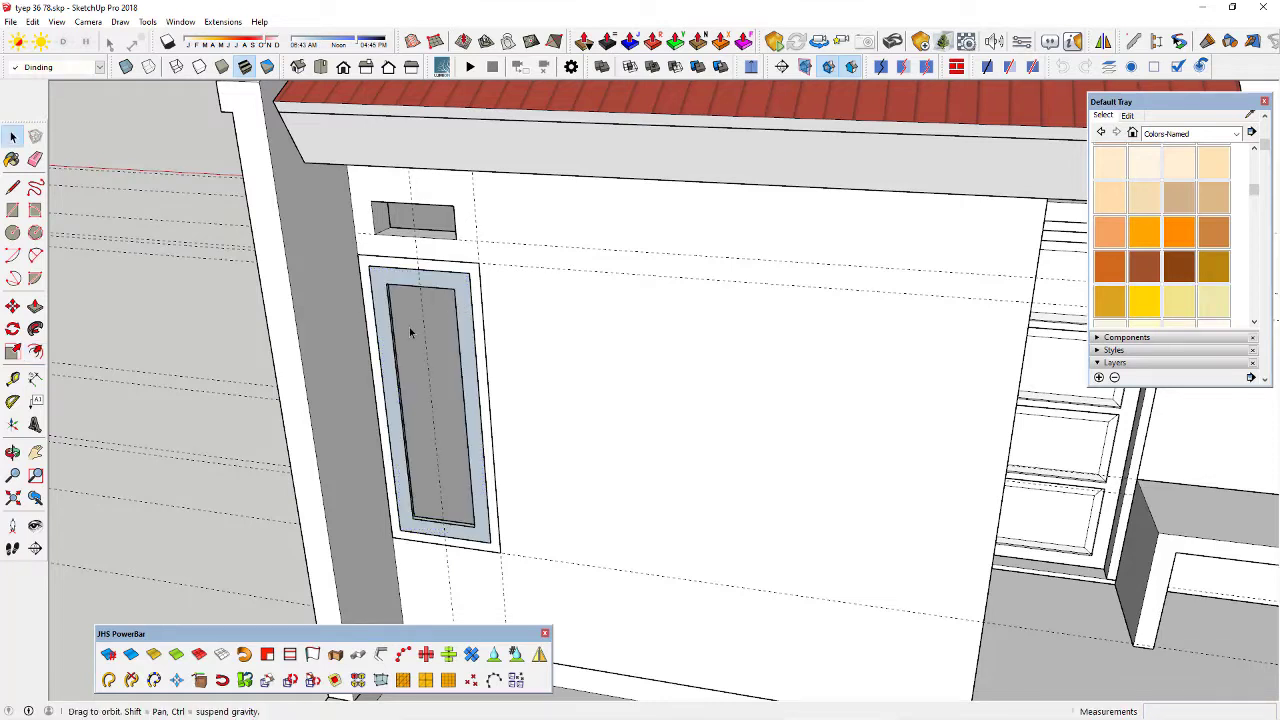
Push/Pull the window sash face to a thickness of 3 cm
{"action": "key", "text": "p"}
{"action": "left_click", "coordinate": [388, 343]}
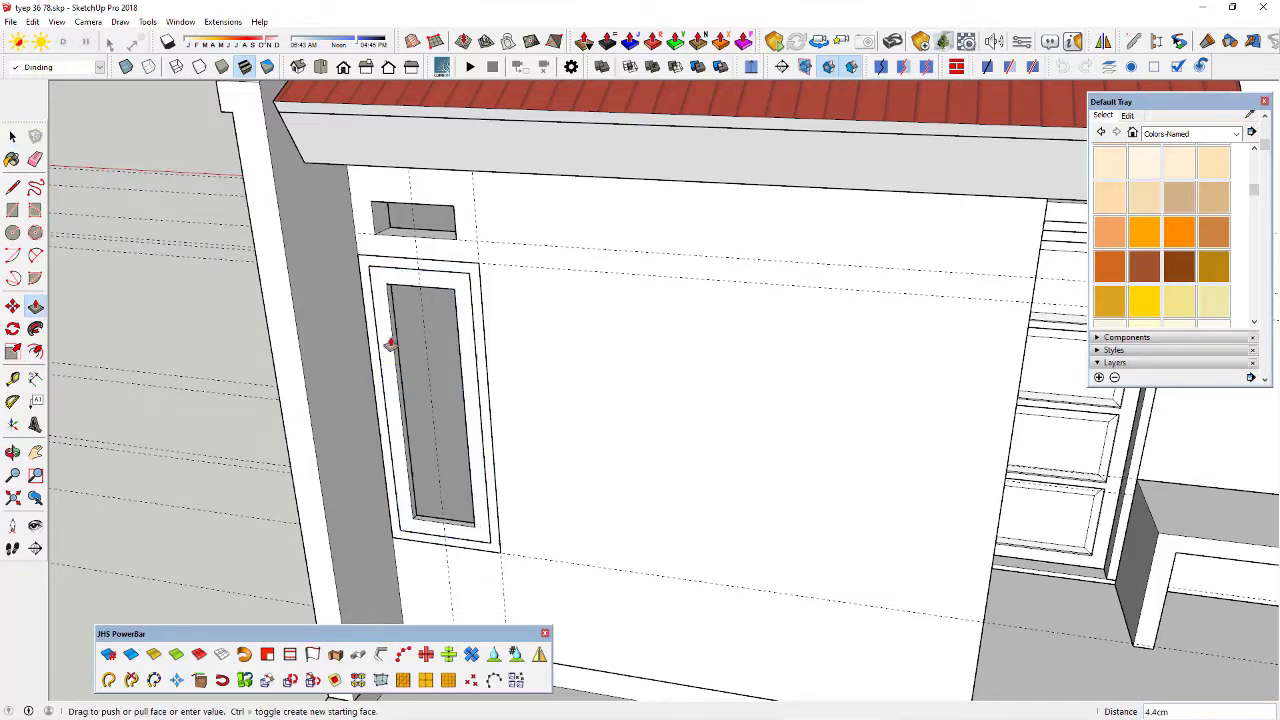
{"action": "scroll", "coordinate": [390, 343], "scroll_direction": "down", "scroll_amount": 3}
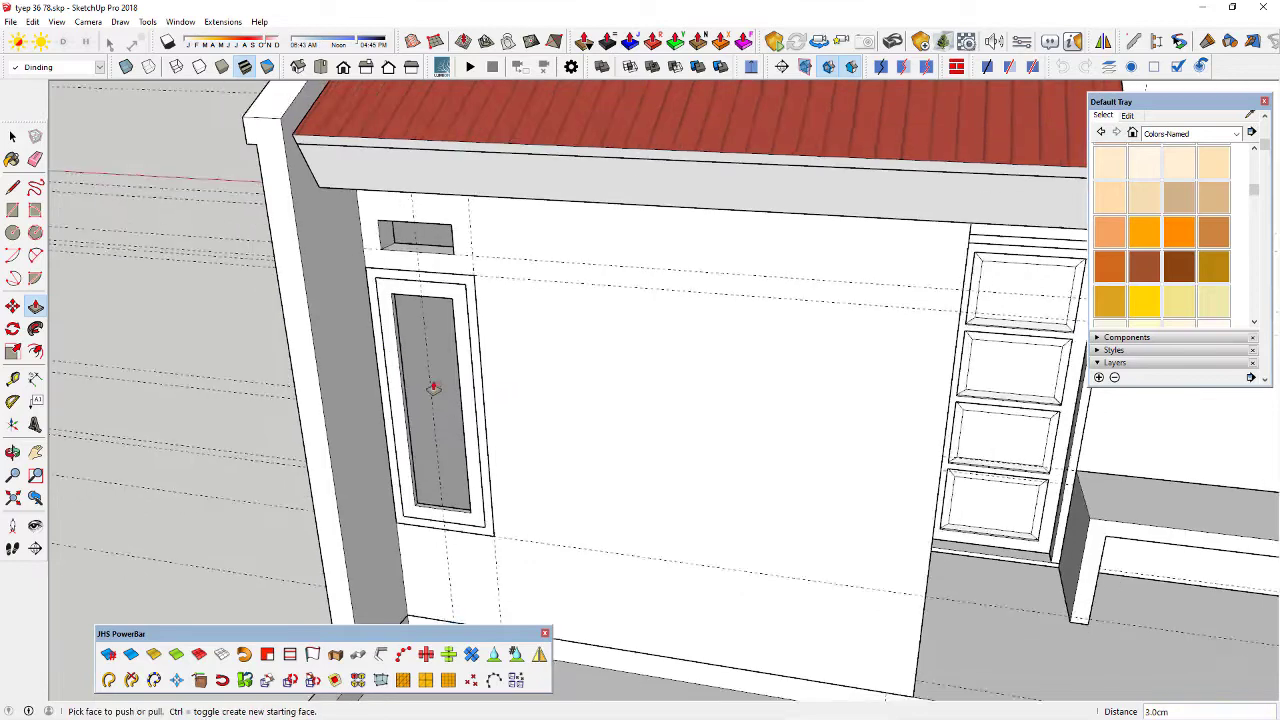
Turn the window sash geometry into a component with the default settings
{"action": "middle_click_drag", "start_coordinate": [434, 386], "coordinate": [334, 380]}
{"action": "key", "text": "space"}
{"action": "left_click", "coordinate": [345, 336]}
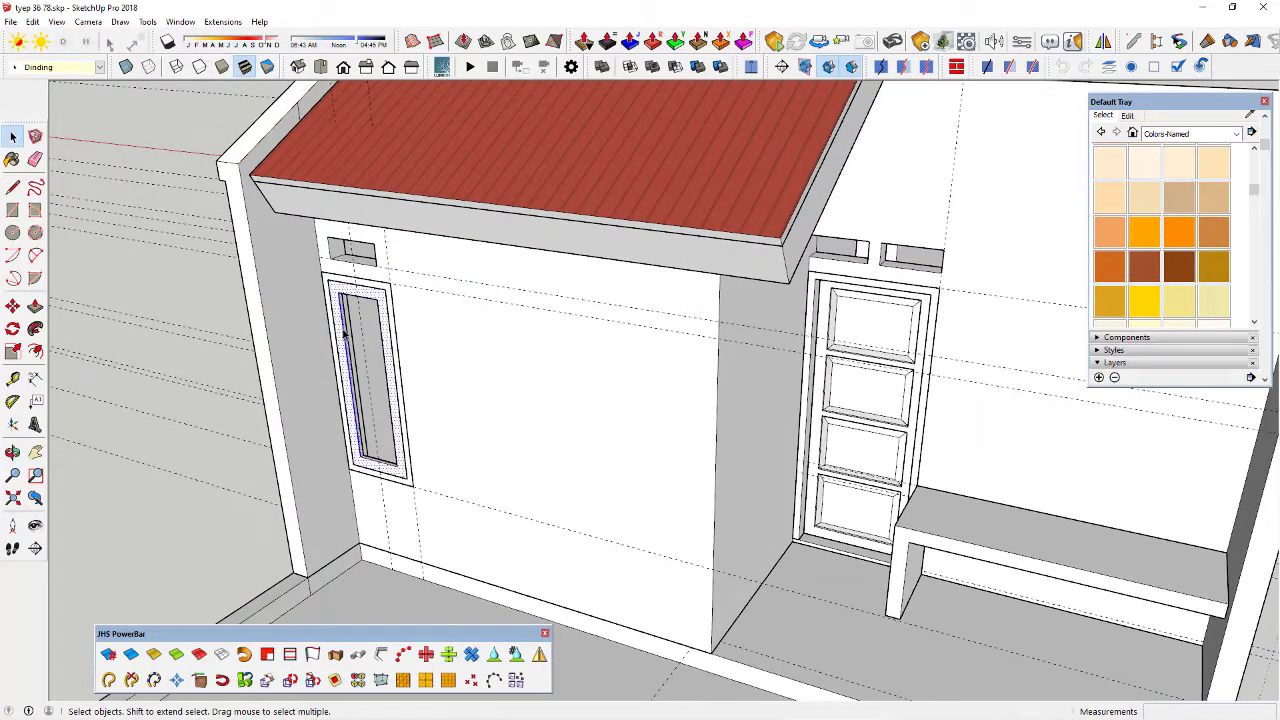
{"action": "right_click", "coordinate": [345, 336]}
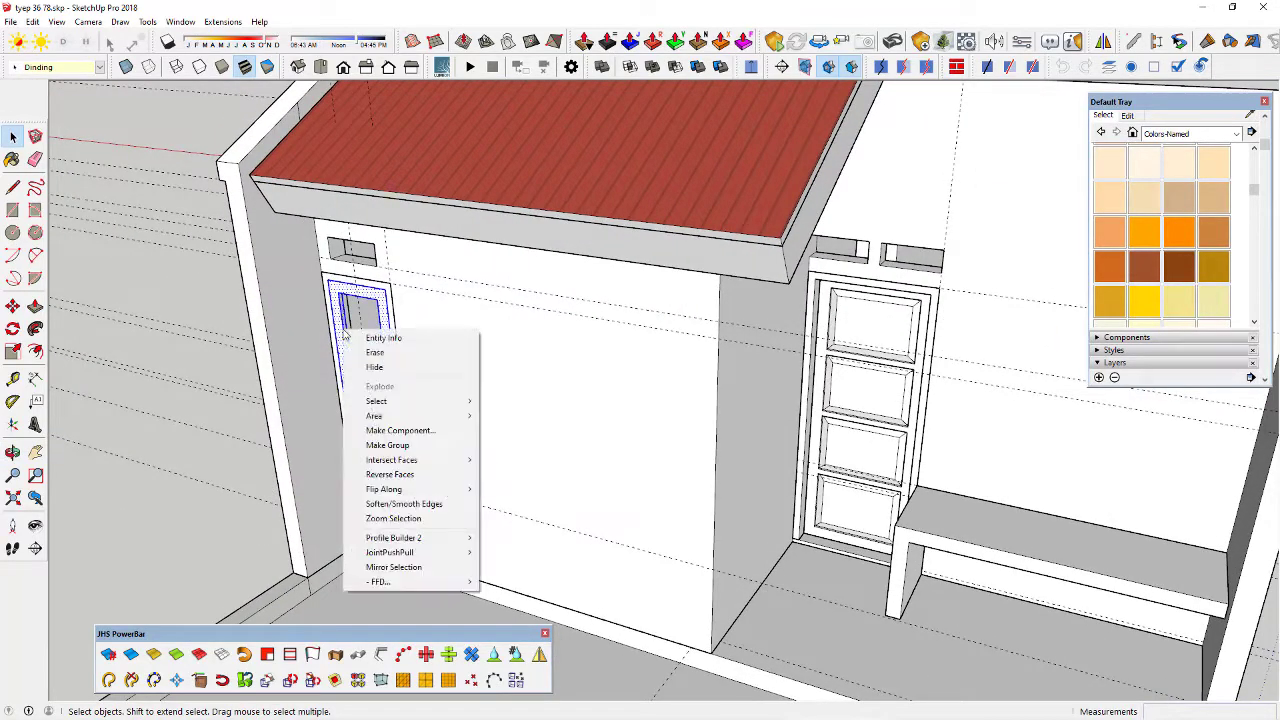
{"action": "left_click", "coordinate": [400, 428]}
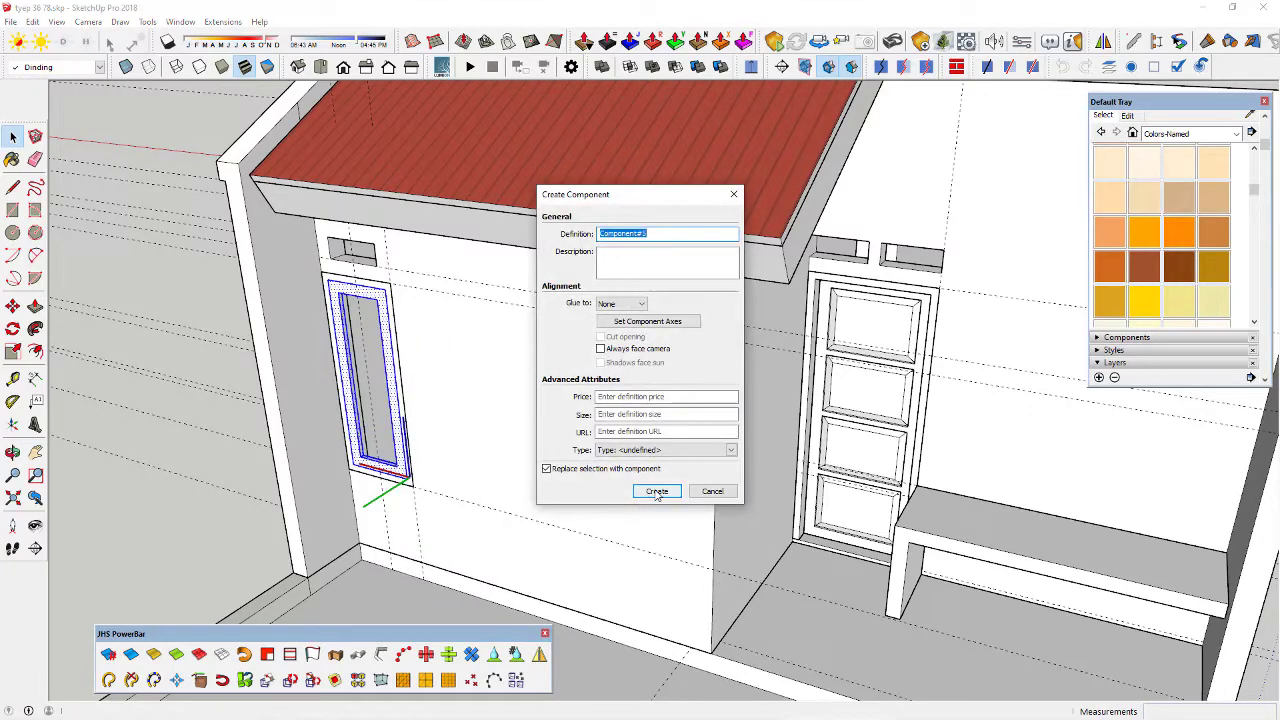
{"action": "left_click", "coordinate": [657, 491]}
Draw a 34 by 124 cm rectangle inside the sash opening and give it thickness with Push/Pull as the glass pane
{"action": "key", "text": "r"}
{"action": "left_click", "coordinate": [344, 291]}
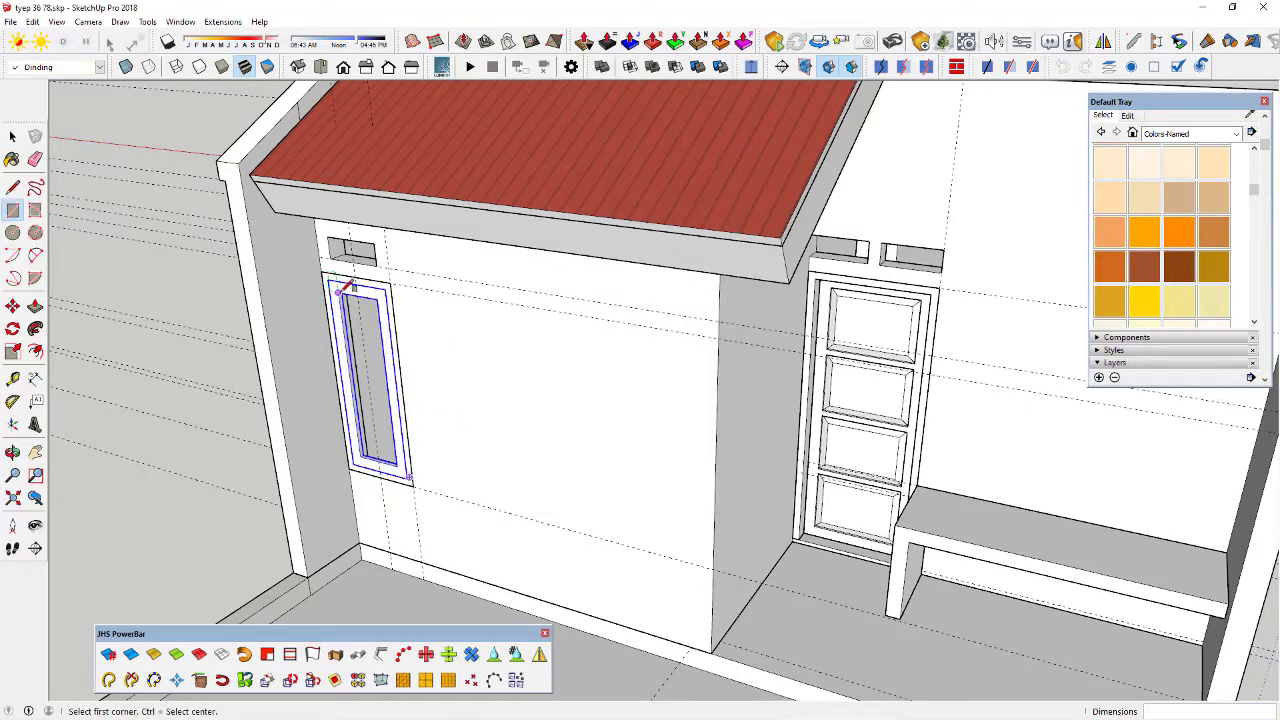
{"action": "scroll", "coordinate": [406, 450], "scroll_direction": "up", "scroll_amount": 3}
{"action": "left_click", "coordinate": [405, 468]}
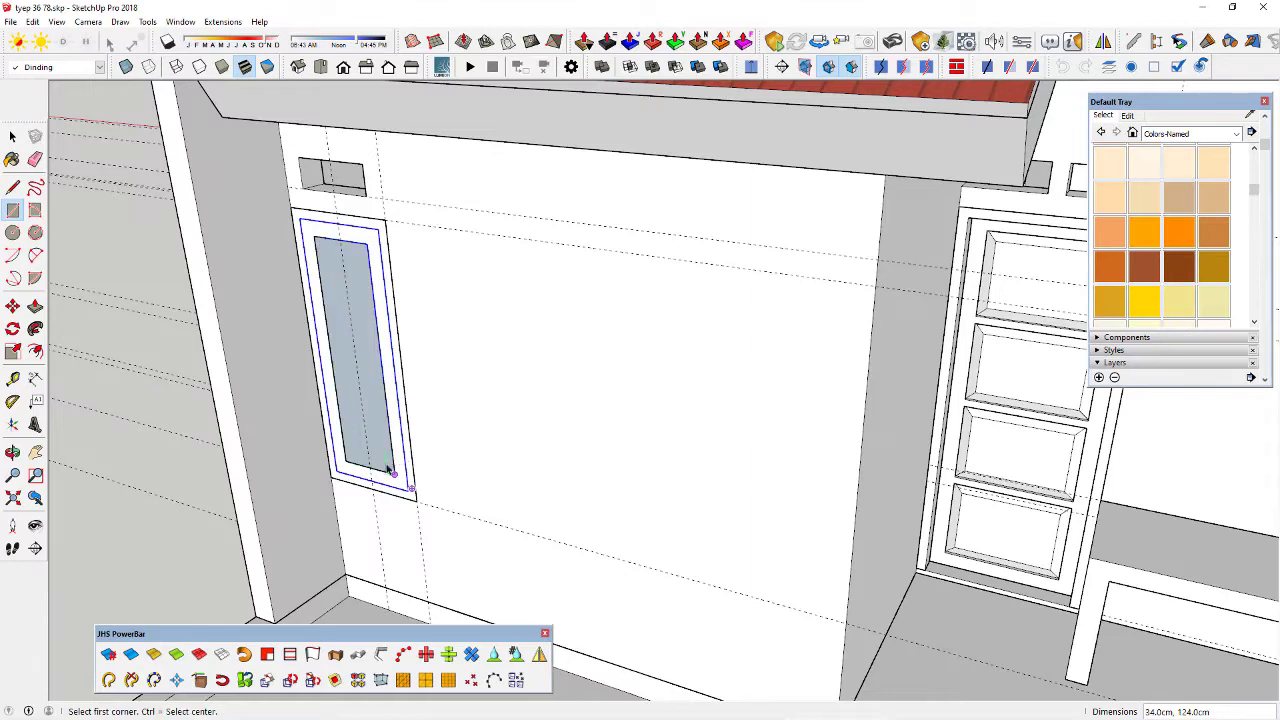
{"action": "key", "text": "p"}
{"action": "scroll", "coordinate": [345, 420], "scroll_direction": "up", "scroll_amount": 3}
{"action": "left_click", "coordinate": [388, 400]}
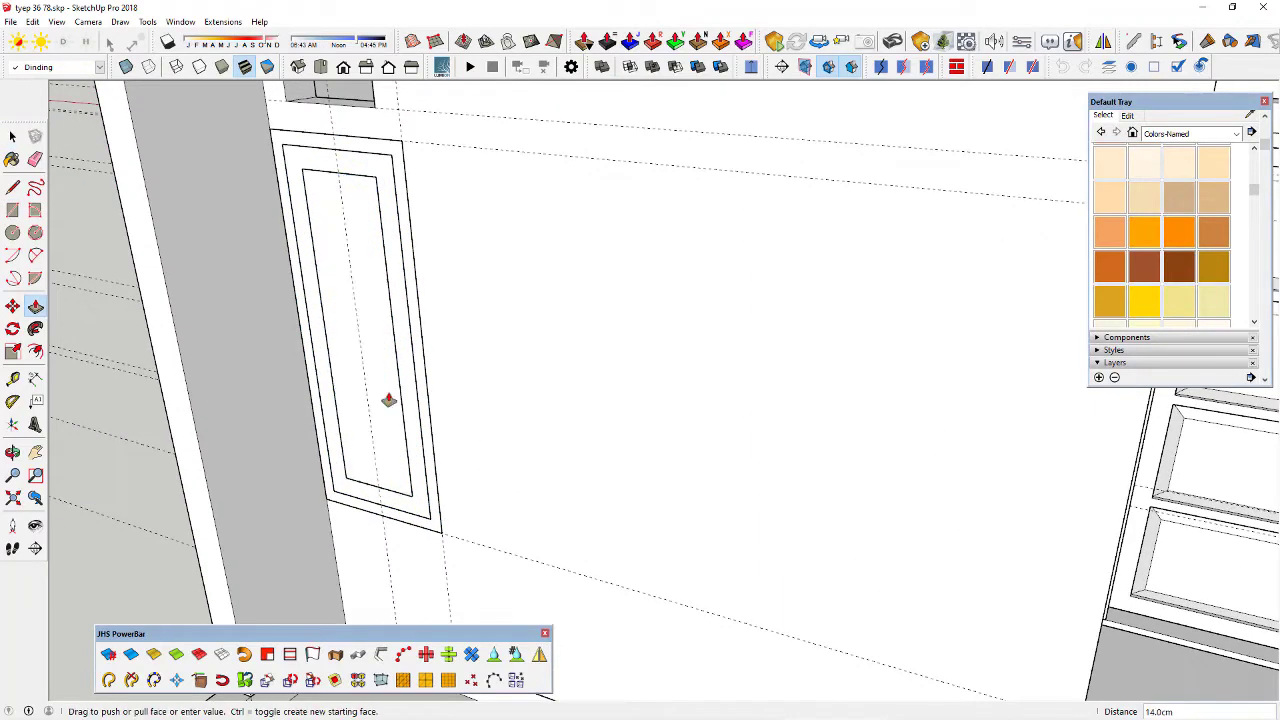
Paint the window pane with Translucent Glass Gray from the Glass and Mirrors materials
{"action": "key", "text": "space"}
{"action": "left_click", "coordinate": [378, 337]}
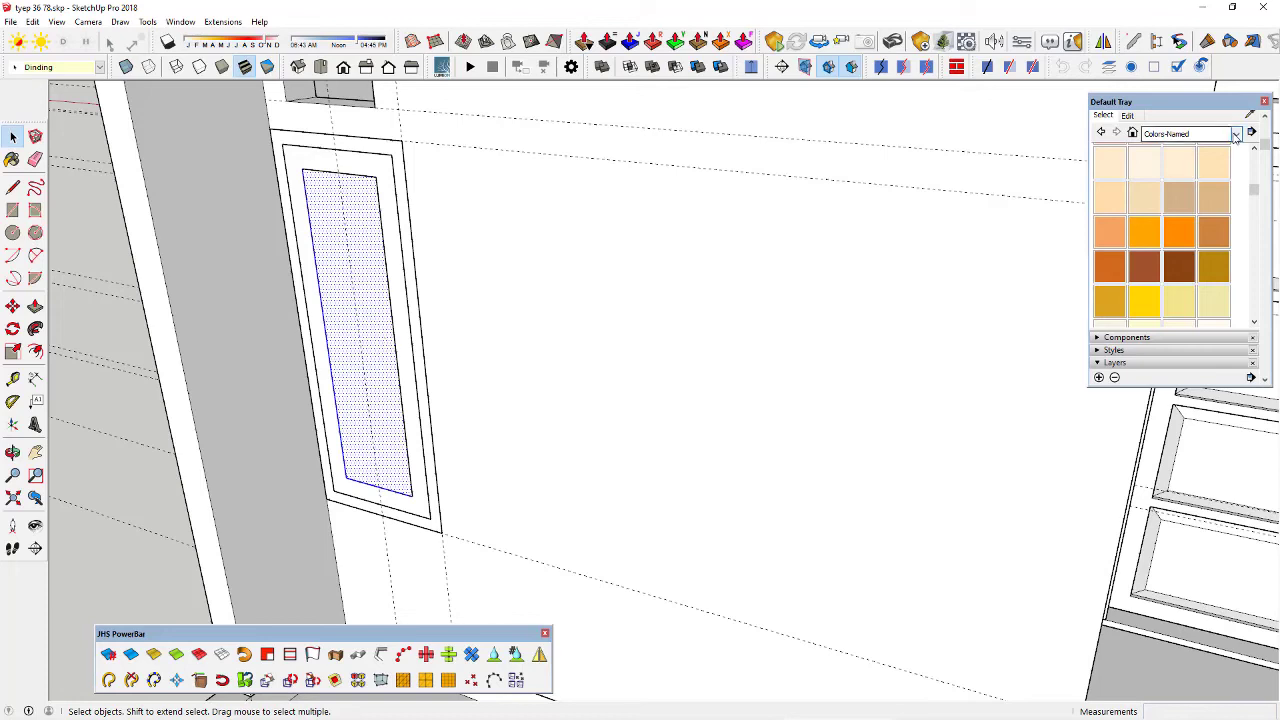
{"action": "left_click", "coordinate": [1236, 136]}
{"action": "left_click", "coordinate": [1213, 203]}
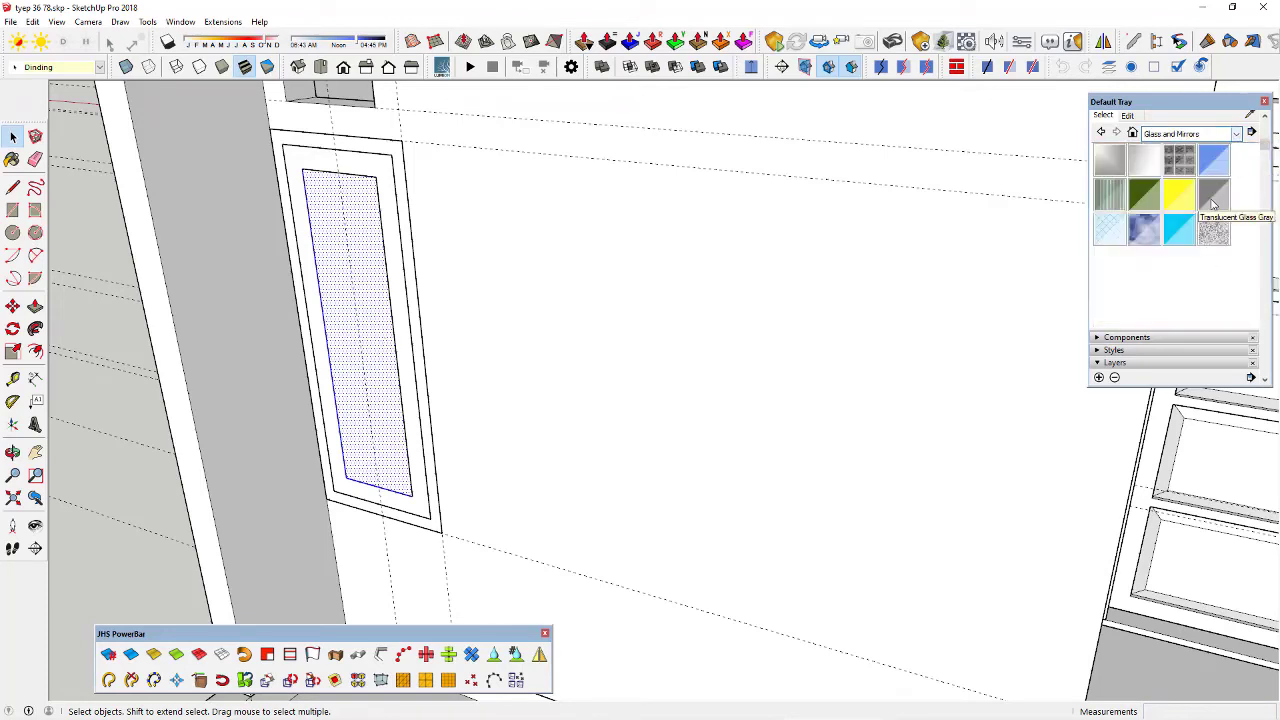
{"action": "left_click", "coordinate": [1218, 186]}
{"action": "left_click", "coordinate": [351, 224]}
{"action": "key", "text": "space"}
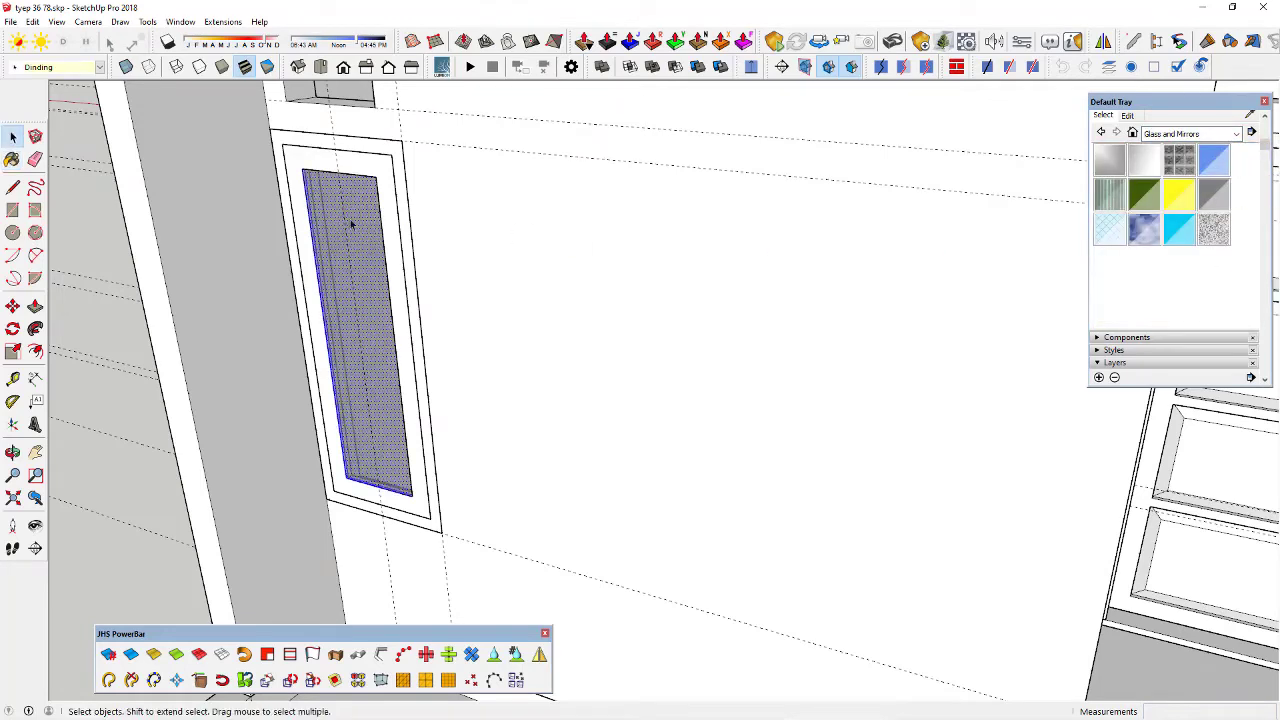
Make the selected glass pane geometry a group
{"action": "scroll", "coordinate": [353, 232], "scroll_direction": "down", "scroll_amount": 1}
{"action": "right_click", "coordinate": [354, 227]}
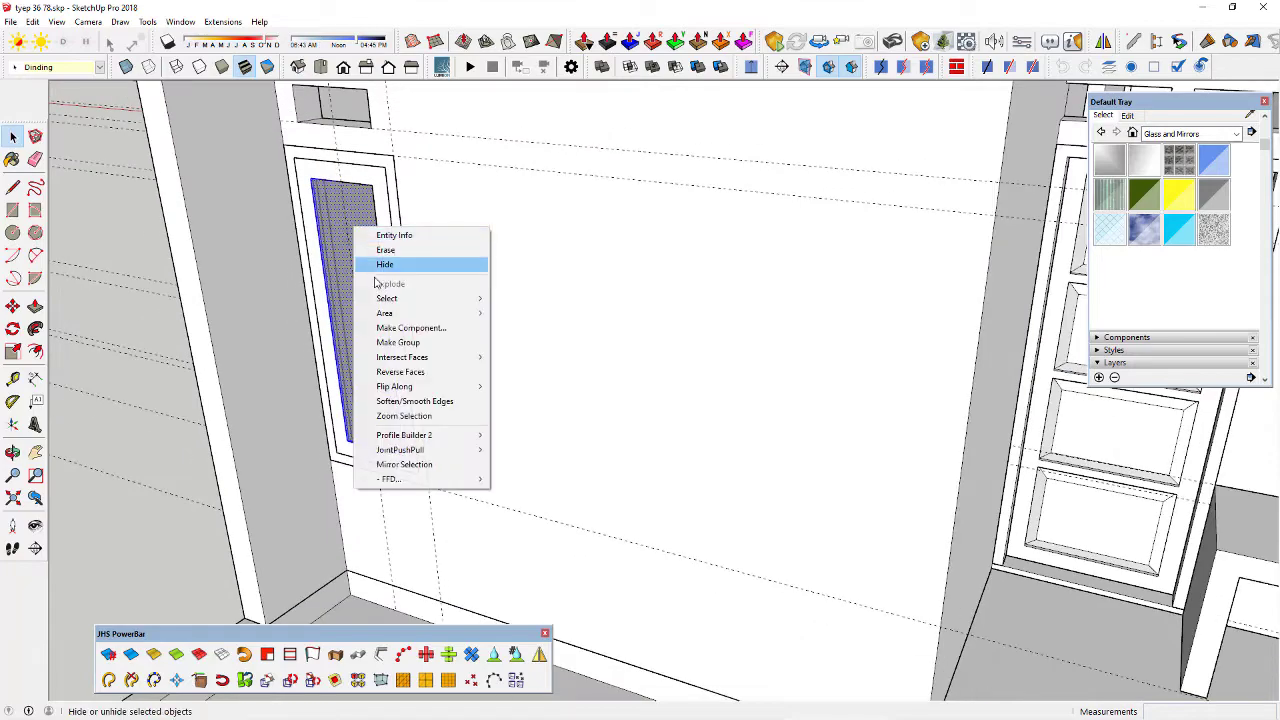
{"action": "left_click", "coordinate": [400, 342]}
{"action": "scroll", "coordinate": [372, 397], "scroll_direction": "down", "scroll_amount": 6}
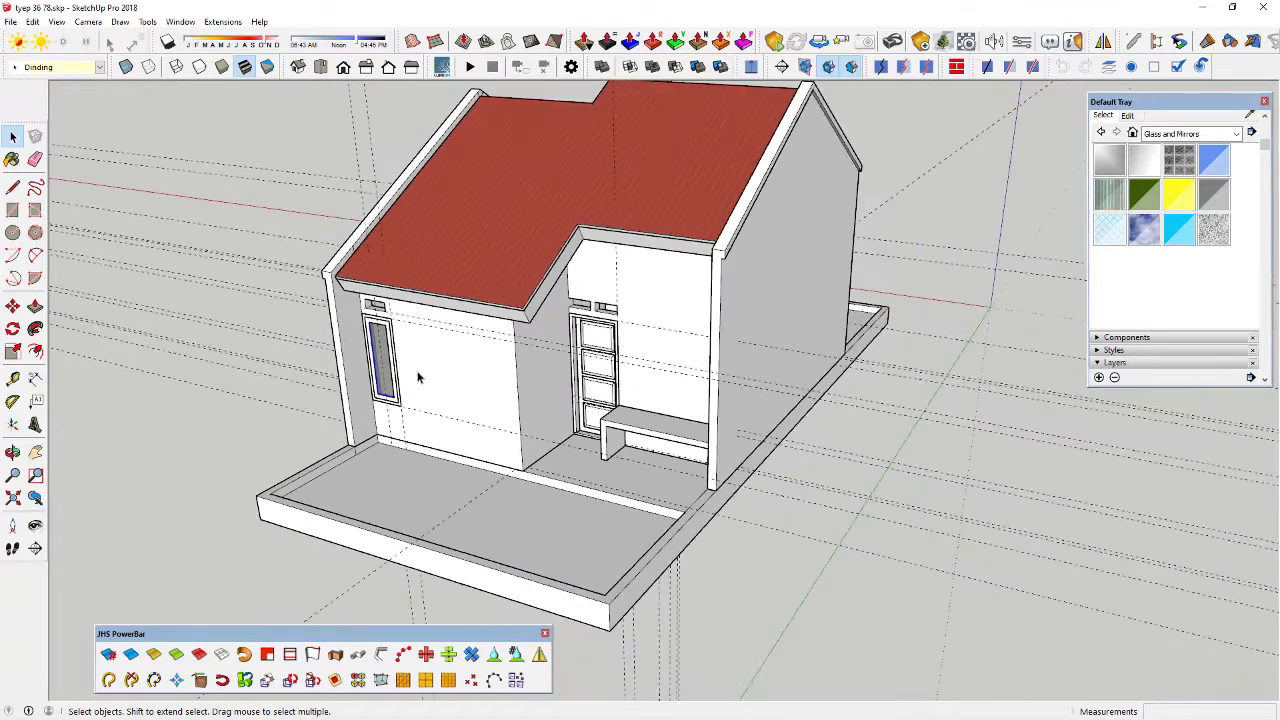
{"action": "middle_click_drag", "start_coordinate": [420, 374], "coordinate": [770, 422]}
{"action": "scroll", "coordinate": [596, 478], "scroll_direction": "up", "scroll_amount": 5}
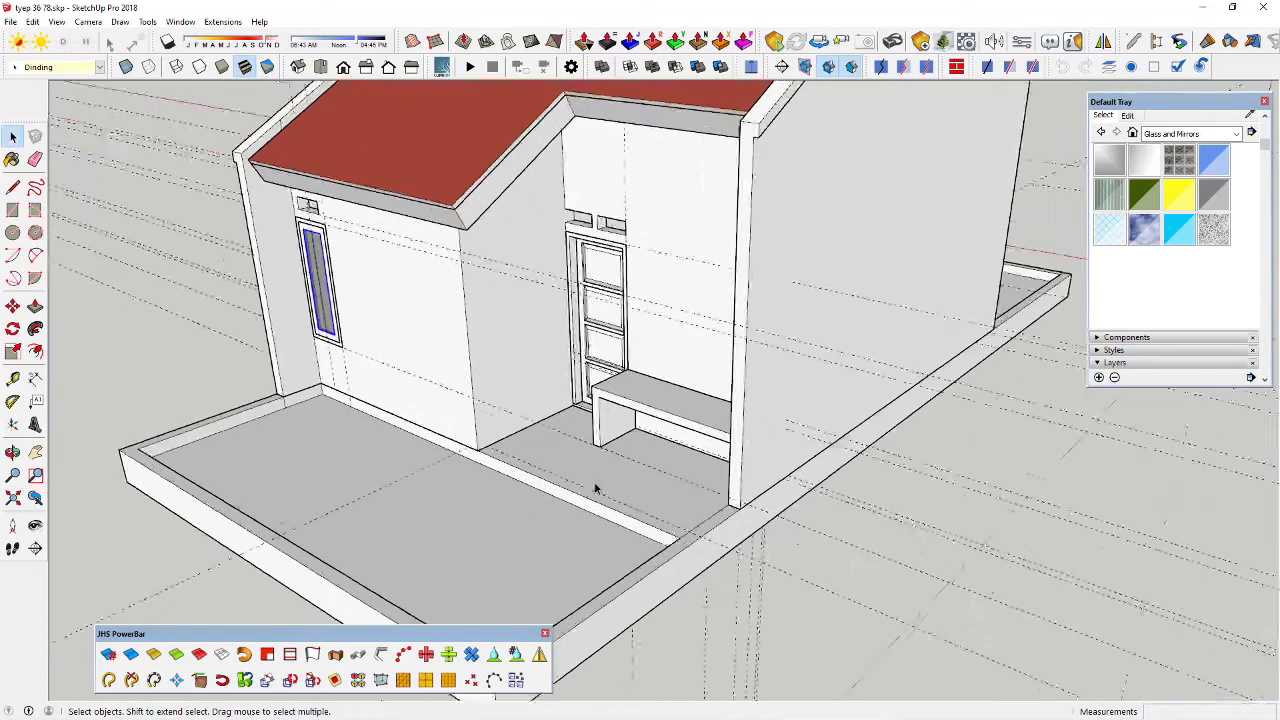
Paint the rear terrace floor around the bench with Marble Carrara Gold Floor Tile from the Tile materials
{"action": "left_click", "coordinate": [1236, 134]}
{"action": "left_click", "coordinate": [1175, 290]}
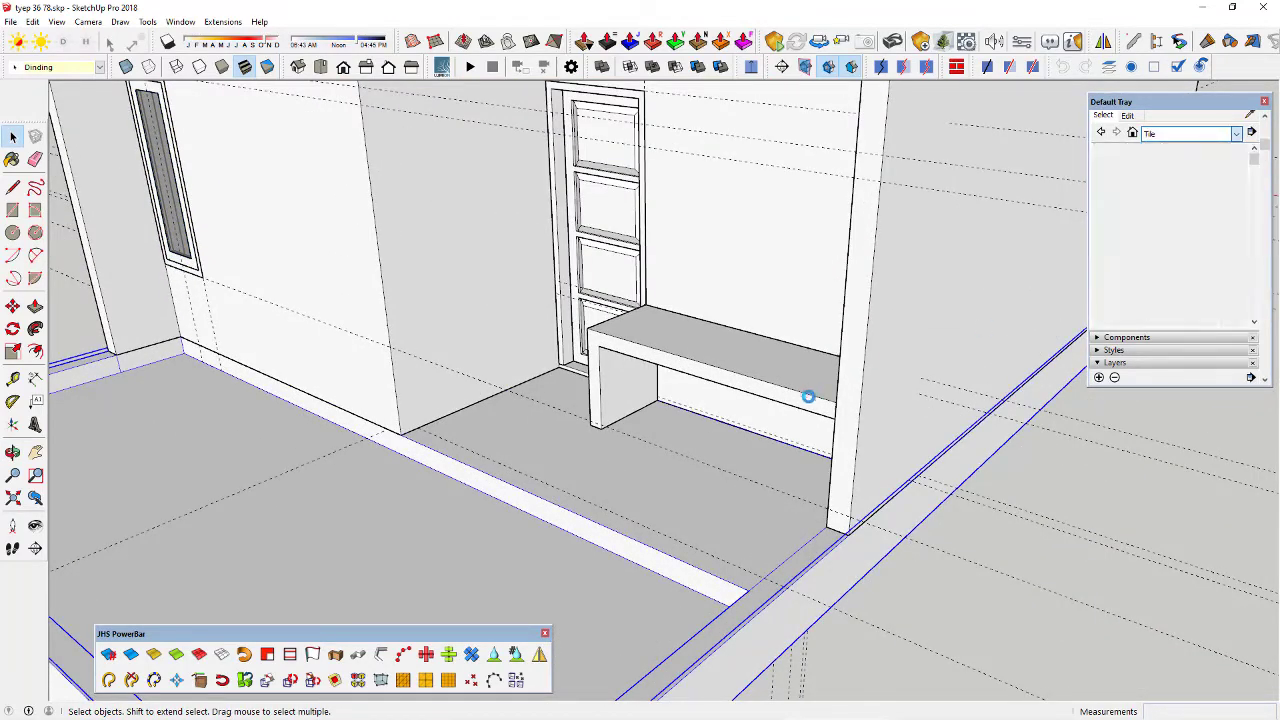
{"action": "middle_click_drag", "start_coordinate": [687, 493], "coordinate": [671, 446]}
{"action": "scroll", "coordinate": [671, 446], "scroll_direction": "up", "scroll_amount": 4}
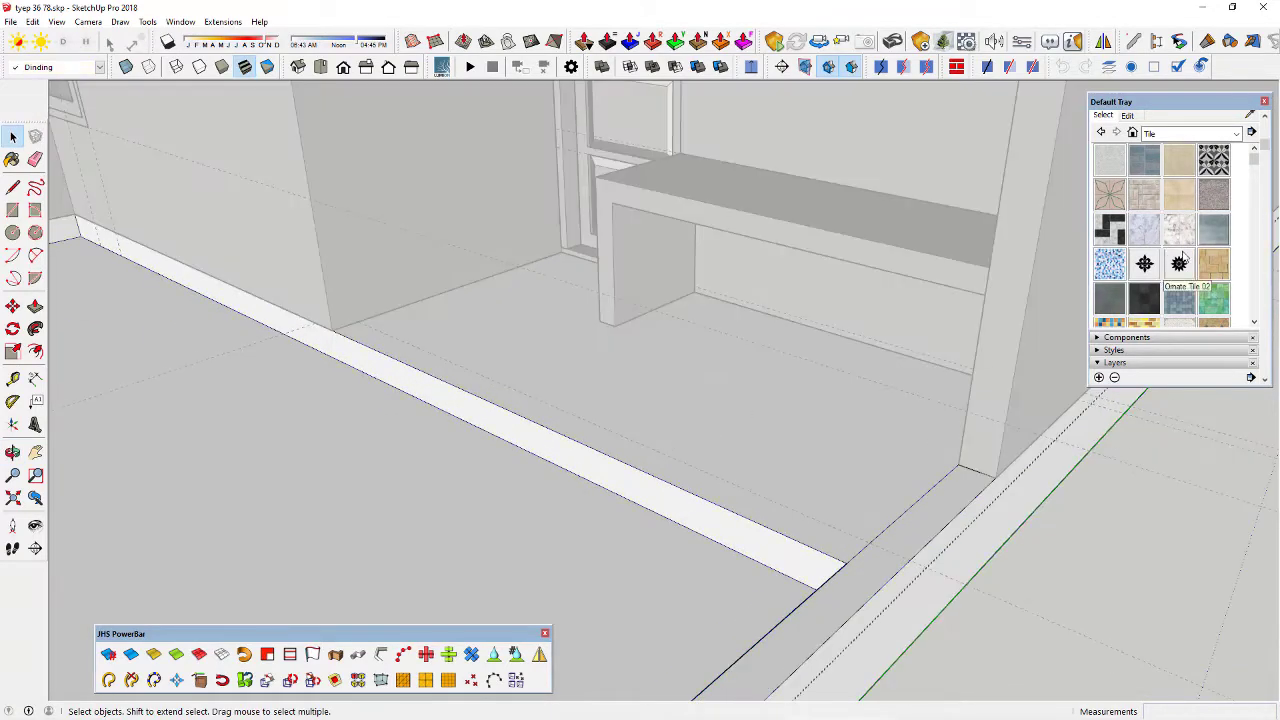
{"action": "scroll", "coordinate": [1181, 261], "scroll_direction": "down", "scroll_amount": 2}
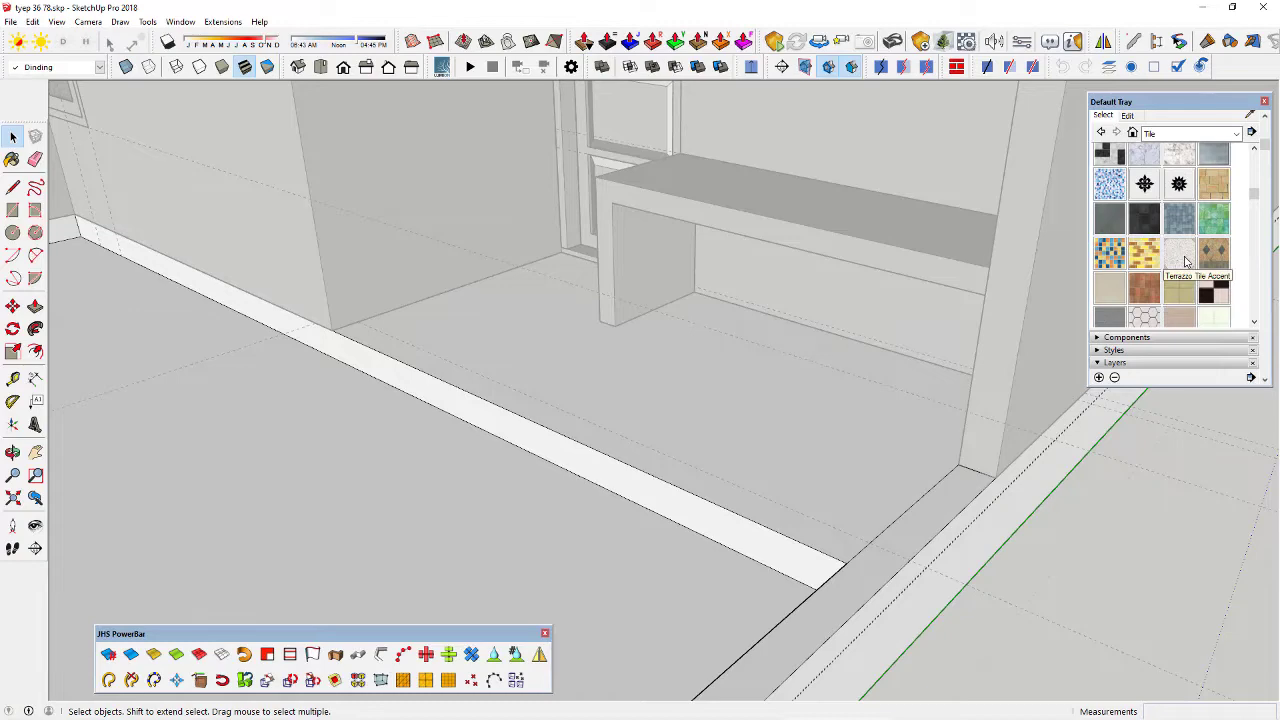
{"action": "scroll", "coordinate": [1187, 268], "scroll_direction": "up", "scroll_amount": 4}
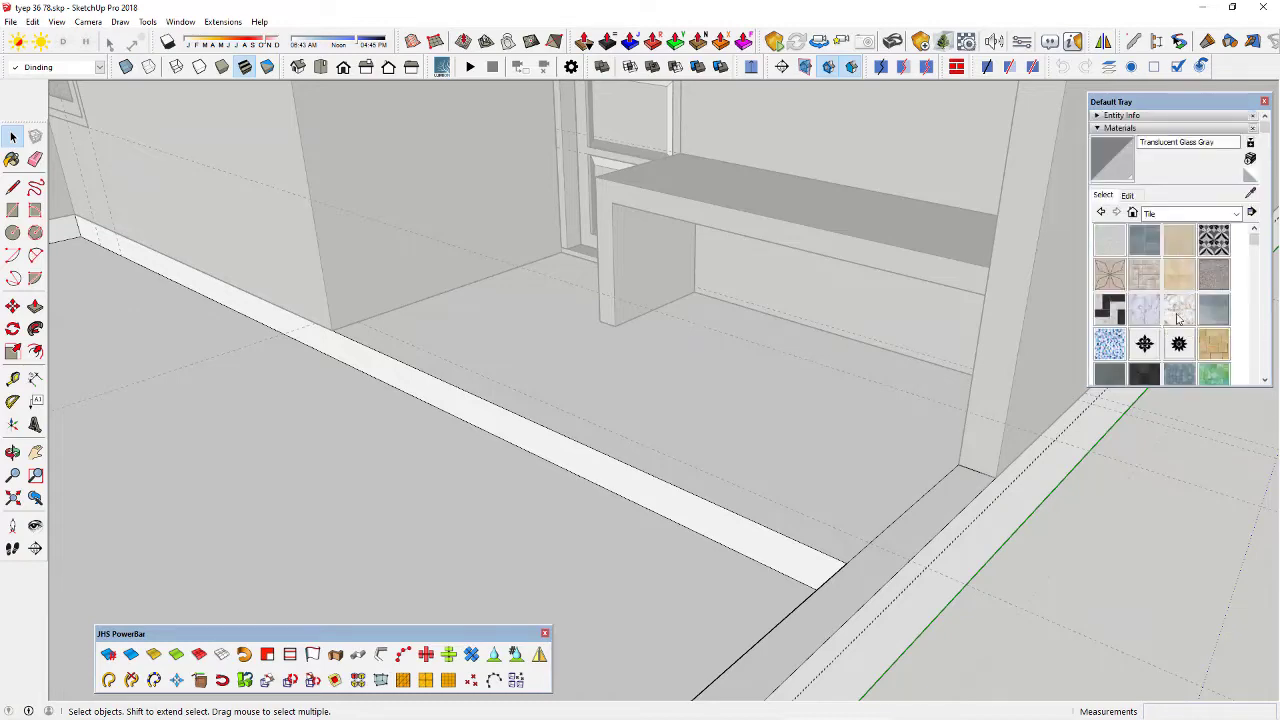
{"action": "left_click", "coordinate": [1181, 312]}
{"action": "left_click", "coordinate": [737, 388]}
{"action": "middle_click_drag", "start_coordinate": [737, 388], "coordinate": [719, 432]}
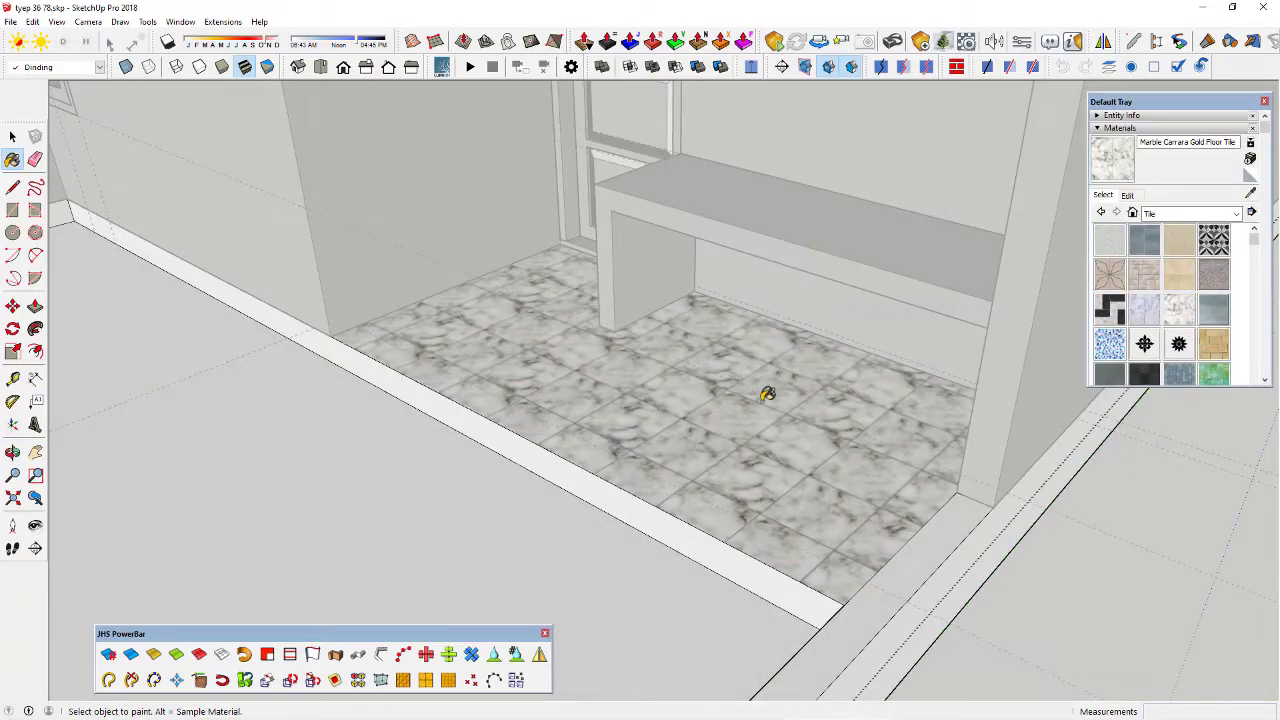
{"action": "key", "text": "space"}
Try a 30 cm texture width for the marble floor tile, and undo the change
{"action": "left_click", "coordinate": [1130, 195]}
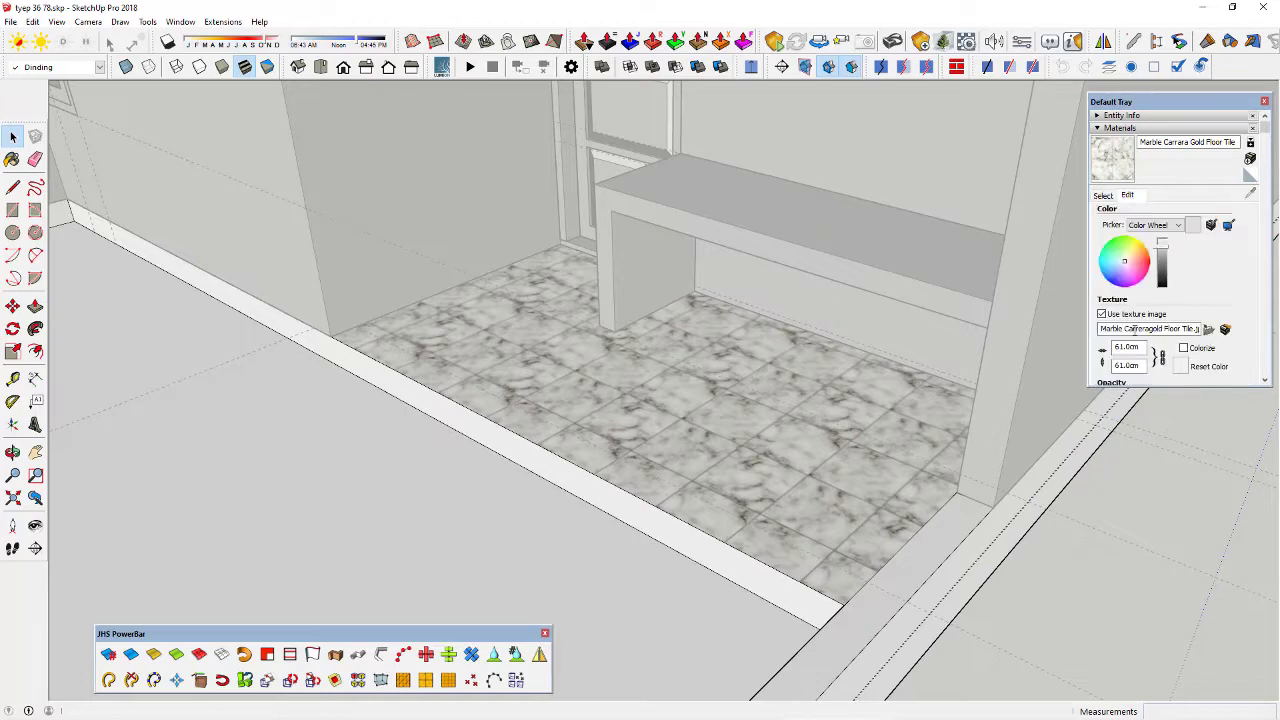
{"action": "double_click", "coordinate": [1130, 347]}
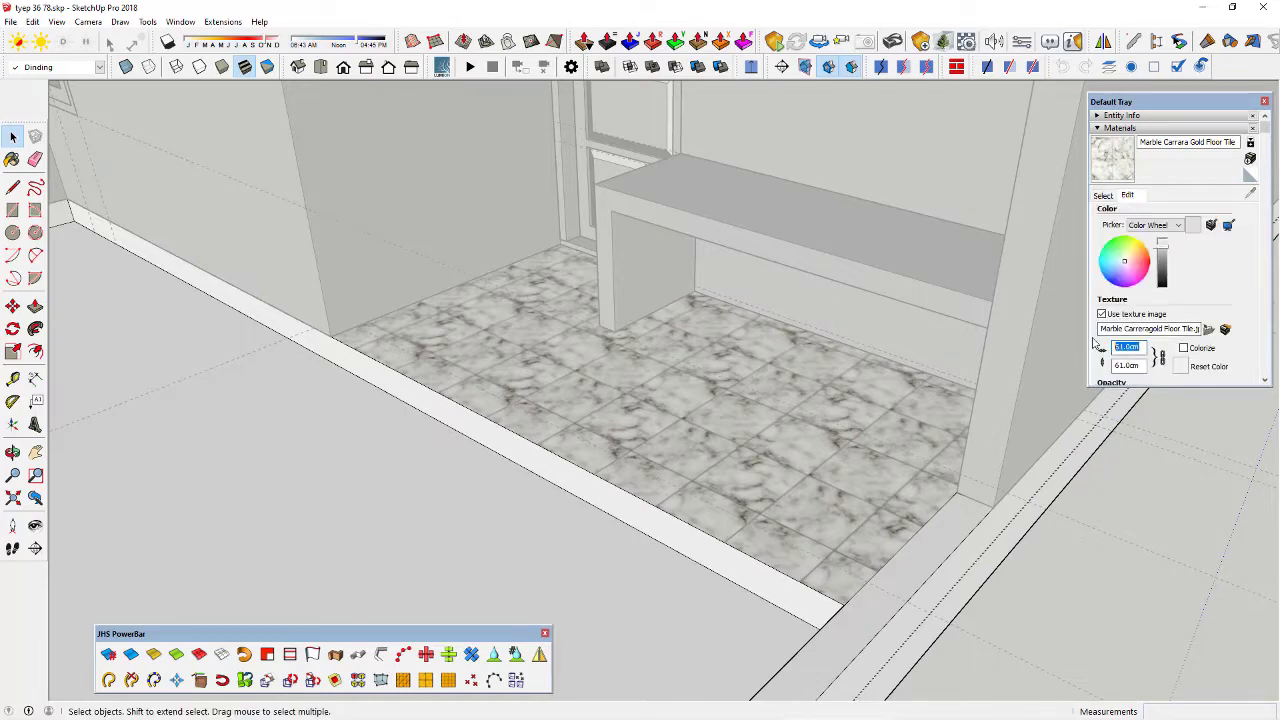
{"action": "type", "text": "30"}
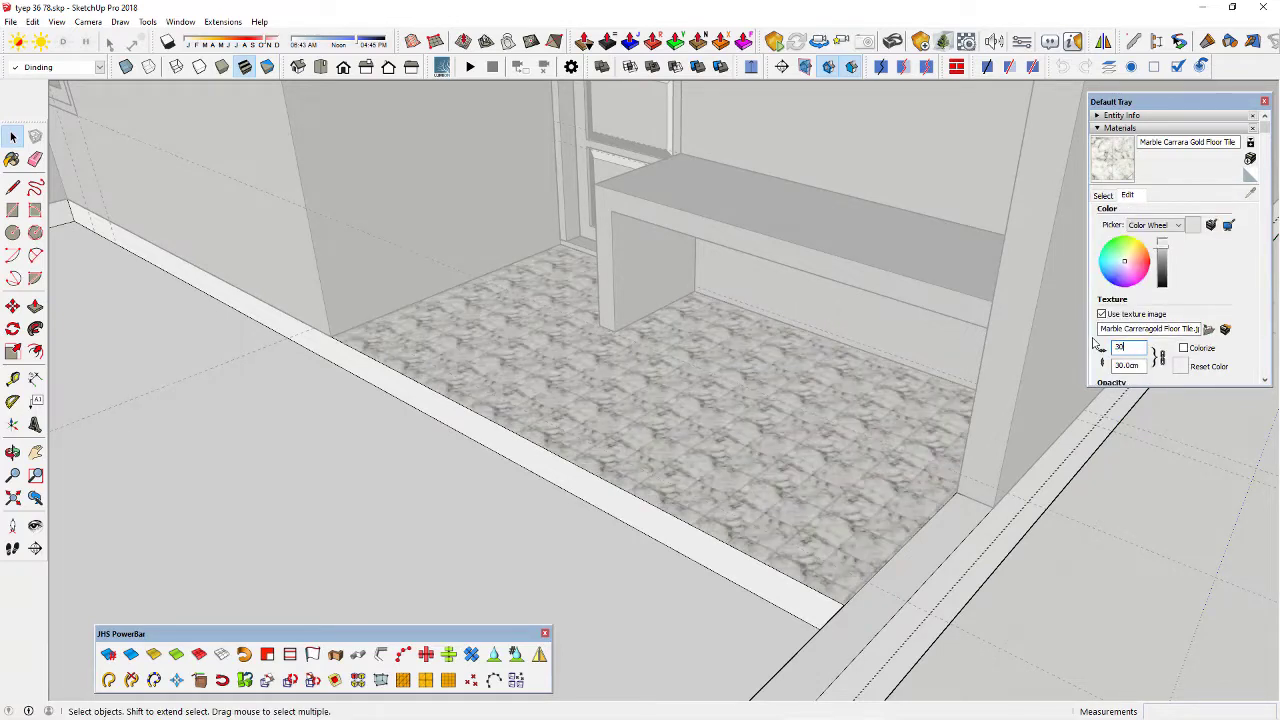
{"action": "key", "text": "ctrl+z"}
Paint the raised front porch floor with the same Marble Carrara Gold Floor Tile
{"action": "scroll", "coordinate": [752, 313], "scroll_direction": "down", "scroll_amount": 1}
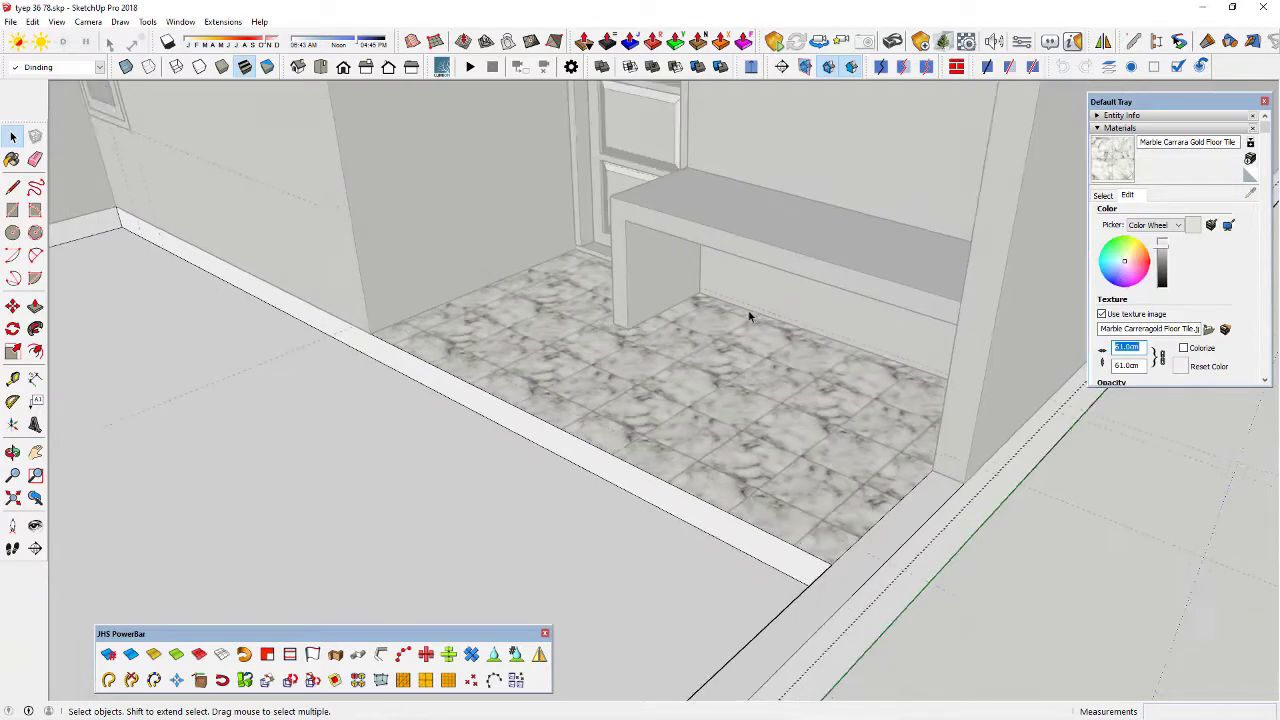
{"action": "middle_click_drag", "start_coordinate": [752, 313], "coordinate": [488, 281]}
{"action": "scroll", "coordinate": [545, 292], "scroll_direction": "down", "scroll_amount": 3}
{"action": "scroll", "coordinate": [494, 280], "scroll_direction": "down", "scroll_amount": 3}
{"action": "middle_click_drag", "start_coordinate": [628, 310], "coordinate": [510, 330]}
{"action": "scroll", "coordinate": [846, 395], "scroll_direction": "up", "scroll_amount": 2}
{"action": "scroll", "coordinate": [846, 395], "scroll_direction": "up", "scroll_amount": 1}
{"action": "left_click", "coordinate": [908, 383]}
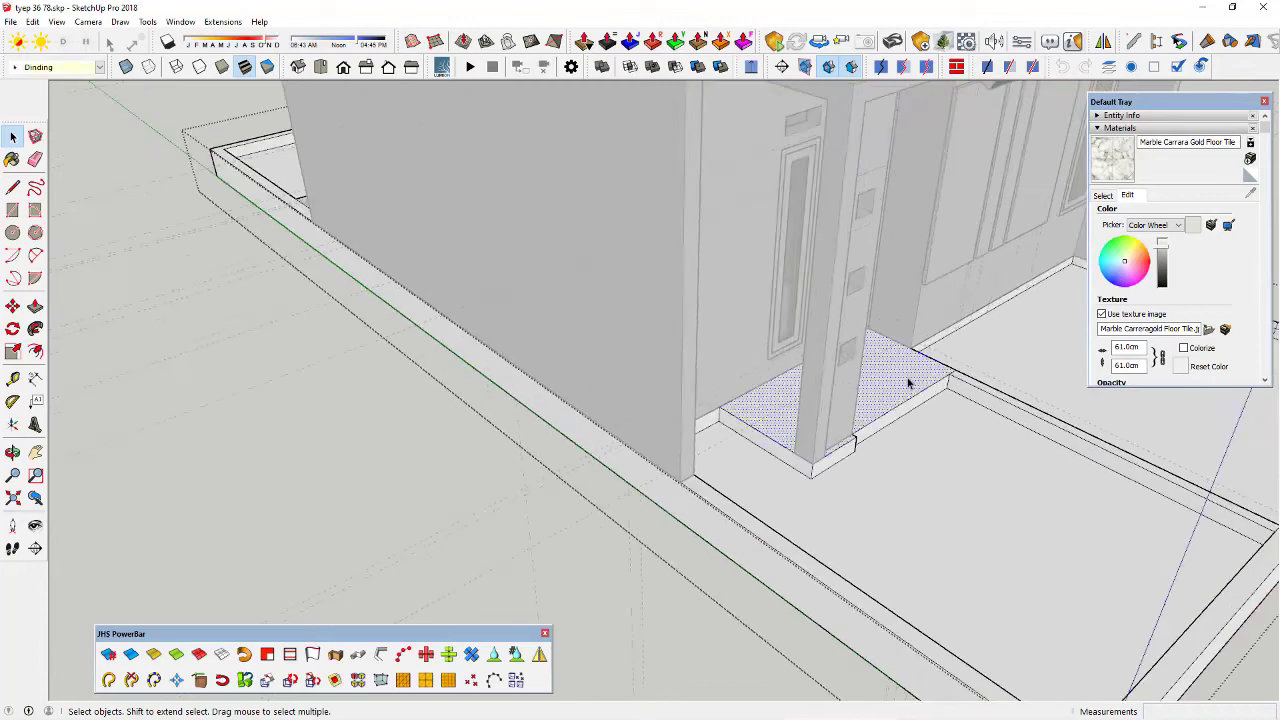
{"action": "scroll", "coordinate": [1090, 328], "scroll_direction": "up", "scroll_amount": 1}
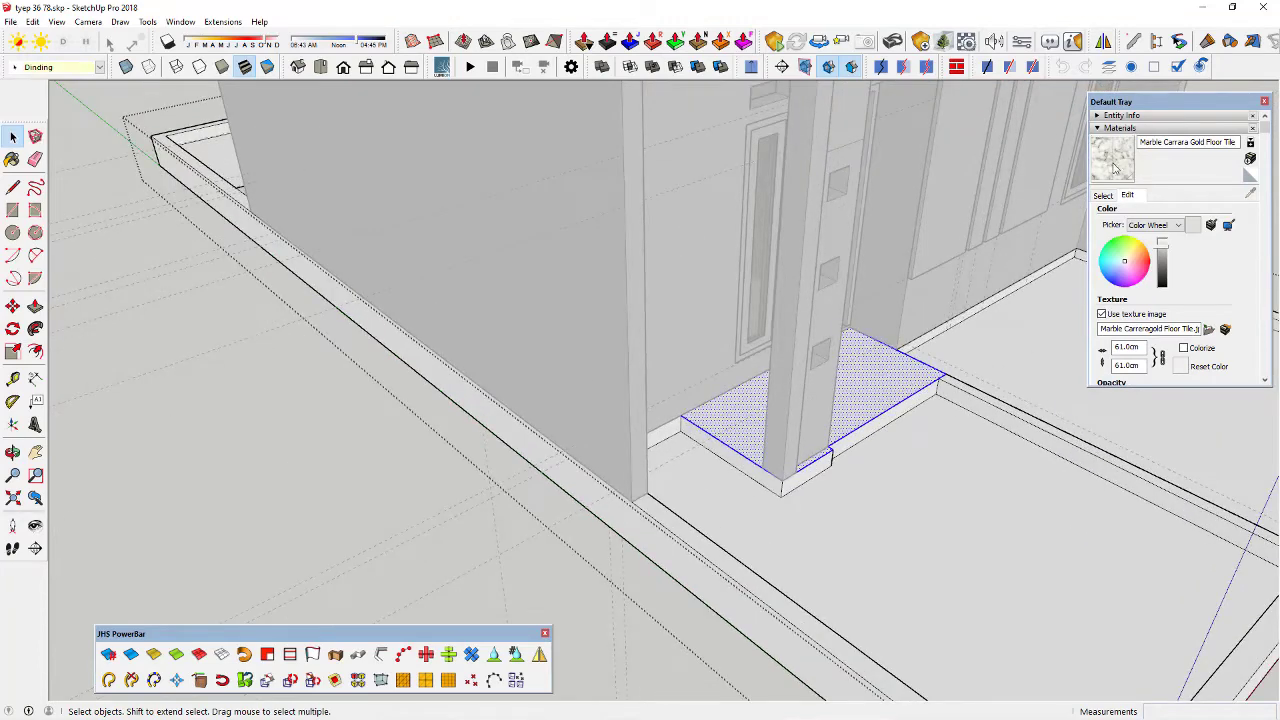
{"action": "left_click", "coordinate": [1114, 167]}
{"action": "left_click", "coordinate": [884, 366]}
{"action": "key", "text": "space"}
{"action": "scroll", "coordinate": [879, 374], "scroll_direction": "down", "scroll_amount": 5}
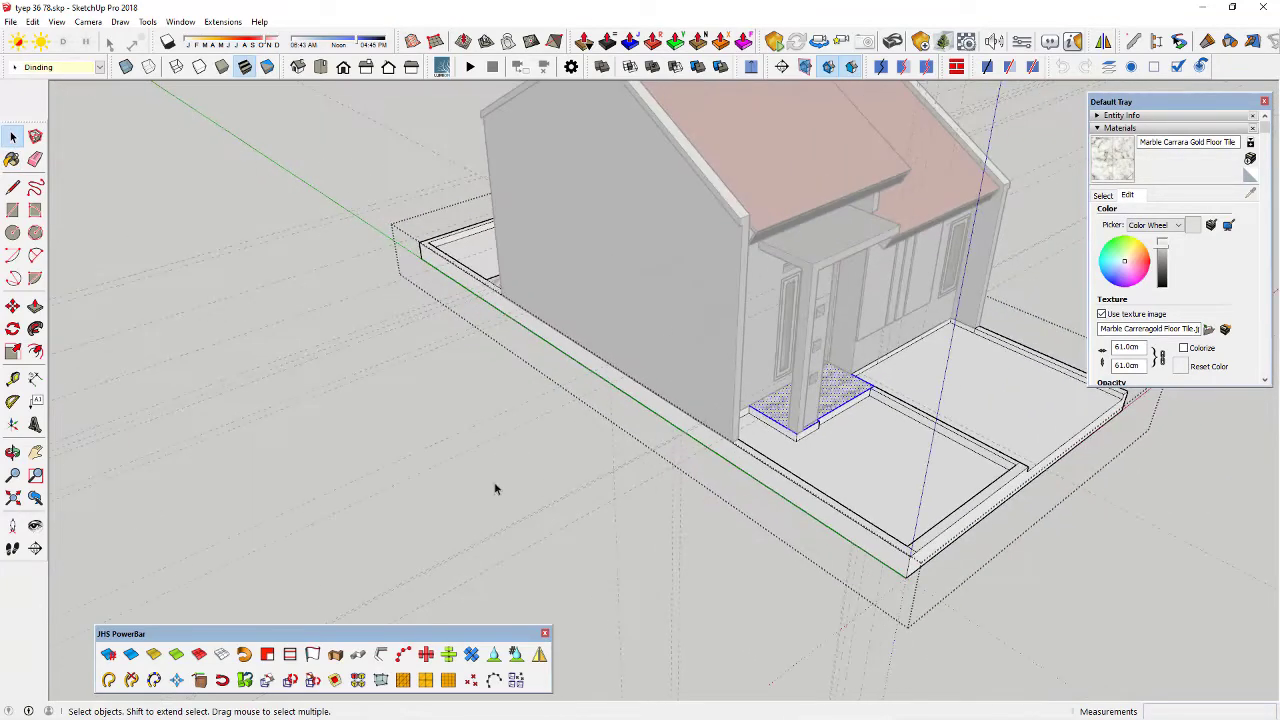
Switch the material library to the Asphalt and Concrete collection for the front yard surfaces
{"action": "middle_click_drag", "start_coordinate": [495, 488], "coordinate": [612, 380]}
{"action": "scroll", "coordinate": [623, 503], "scroll_direction": "up", "scroll_amount": 2}
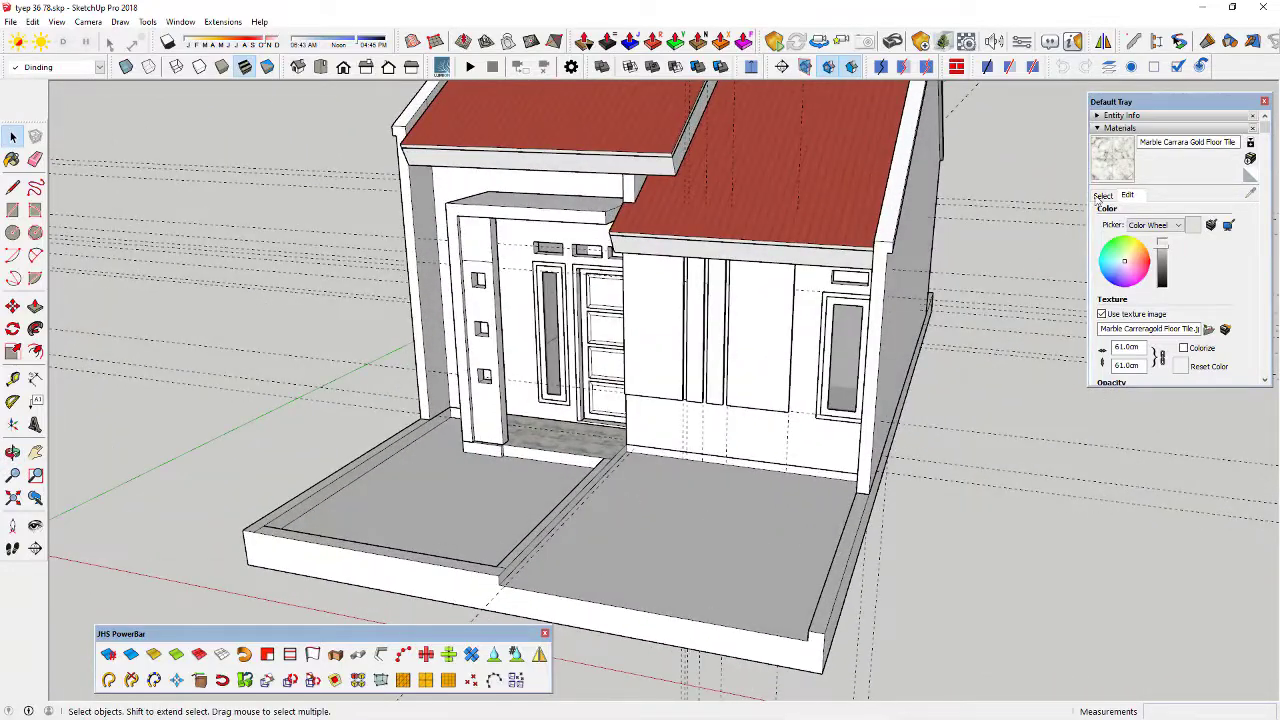
{"action": "left_click", "coordinate": [1103, 195]}
{"action": "left_click", "coordinate": [1198, 214]}
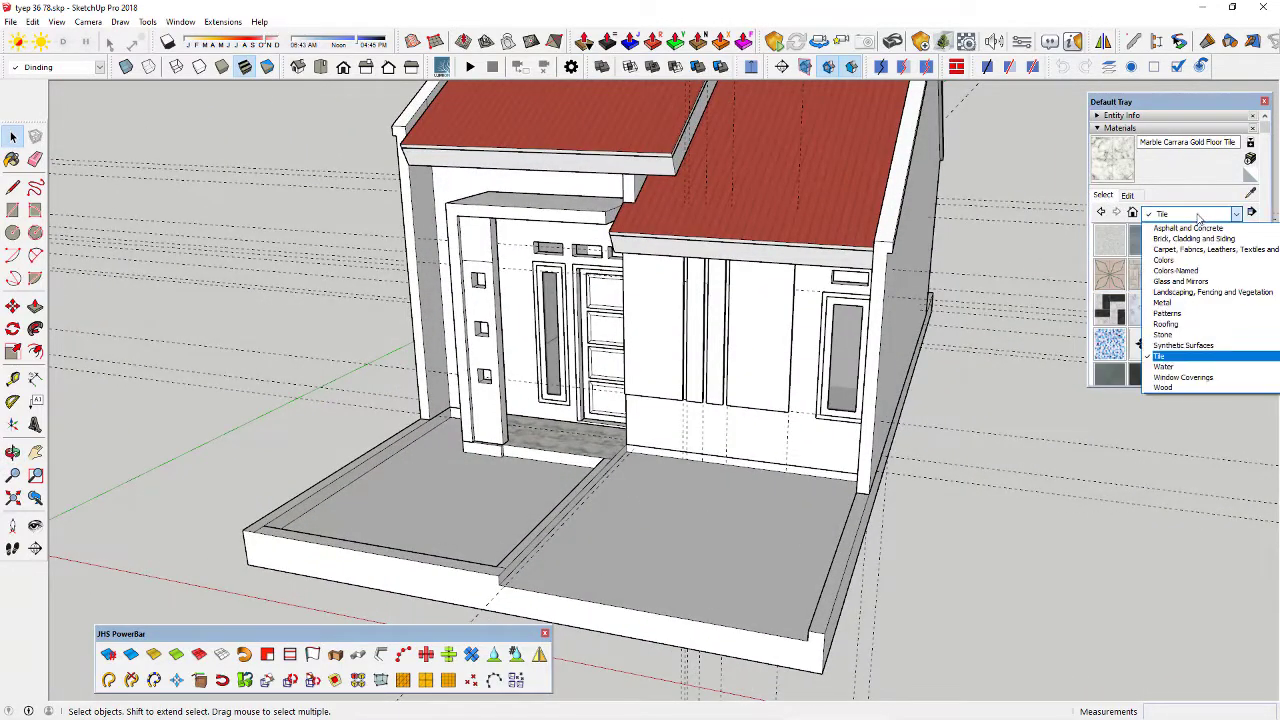
{"action": "left_click", "coordinate": [1200, 229]}
{"action": "scroll", "coordinate": [671, 526], "scroll_direction": "up", "scroll_amount": 3}
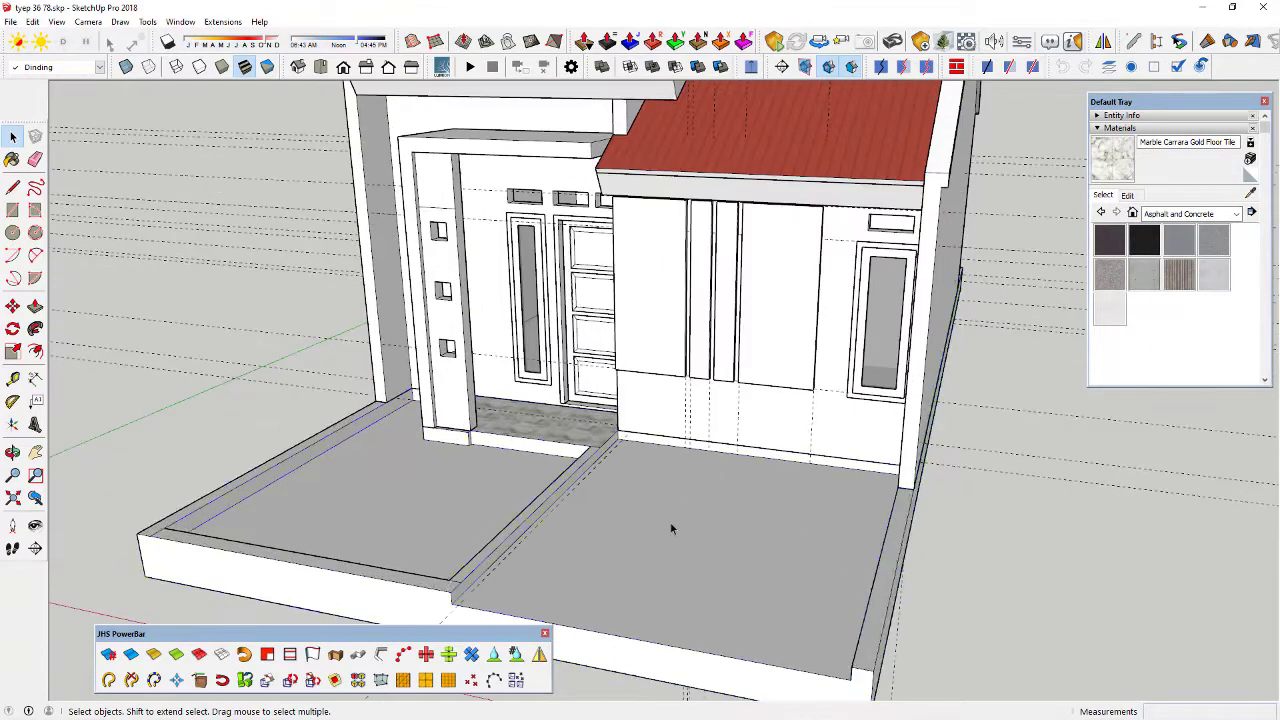
Try Blacktop Old 02 and Concrete Scored Jointless on the carport floor beside the front garden bed
{"action": "left_click", "coordinate": [1220, 249]}
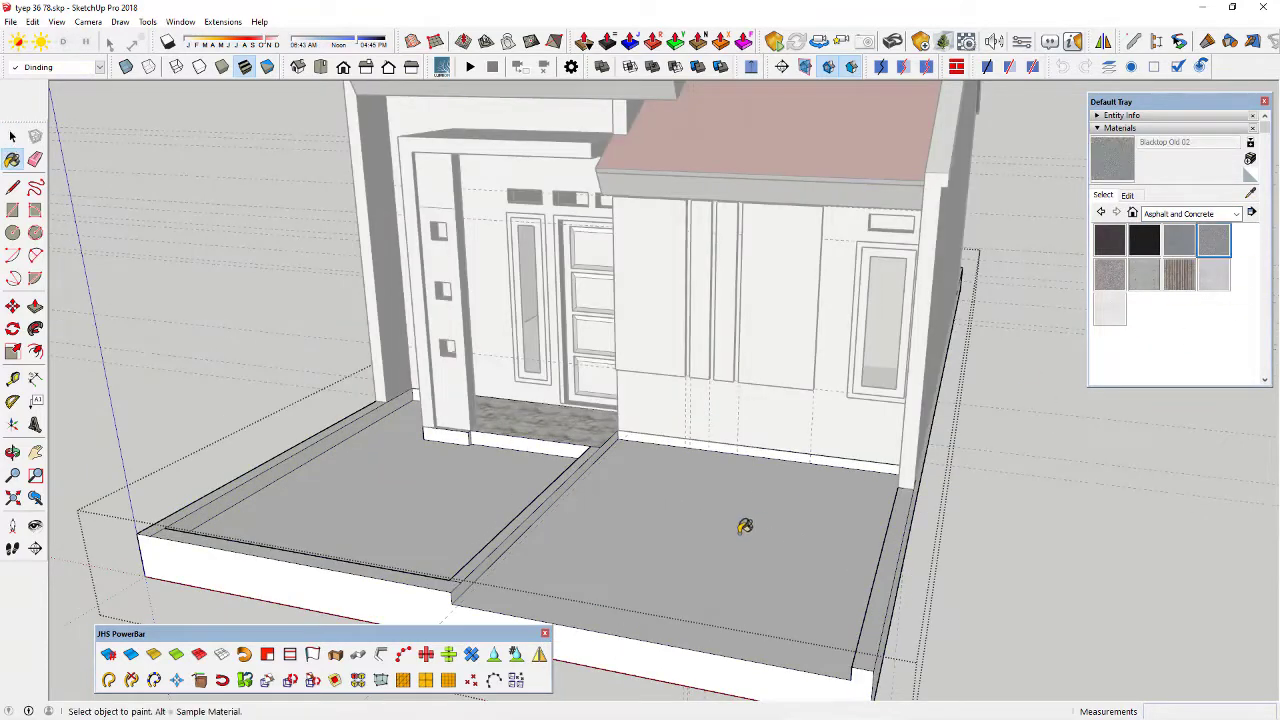
{"action": "left_click", "coordinate": [742, 530]}
{"action": "mouse_move", "coordinate": [724, 568]}
{"action": "middle_mouse_down"}
{"action": "mouse_move", "coordinate": [706, 597]}
{"action": "mouse_move", "coordinate": [788, 465]}
{"action": "middle_mouse_up"}
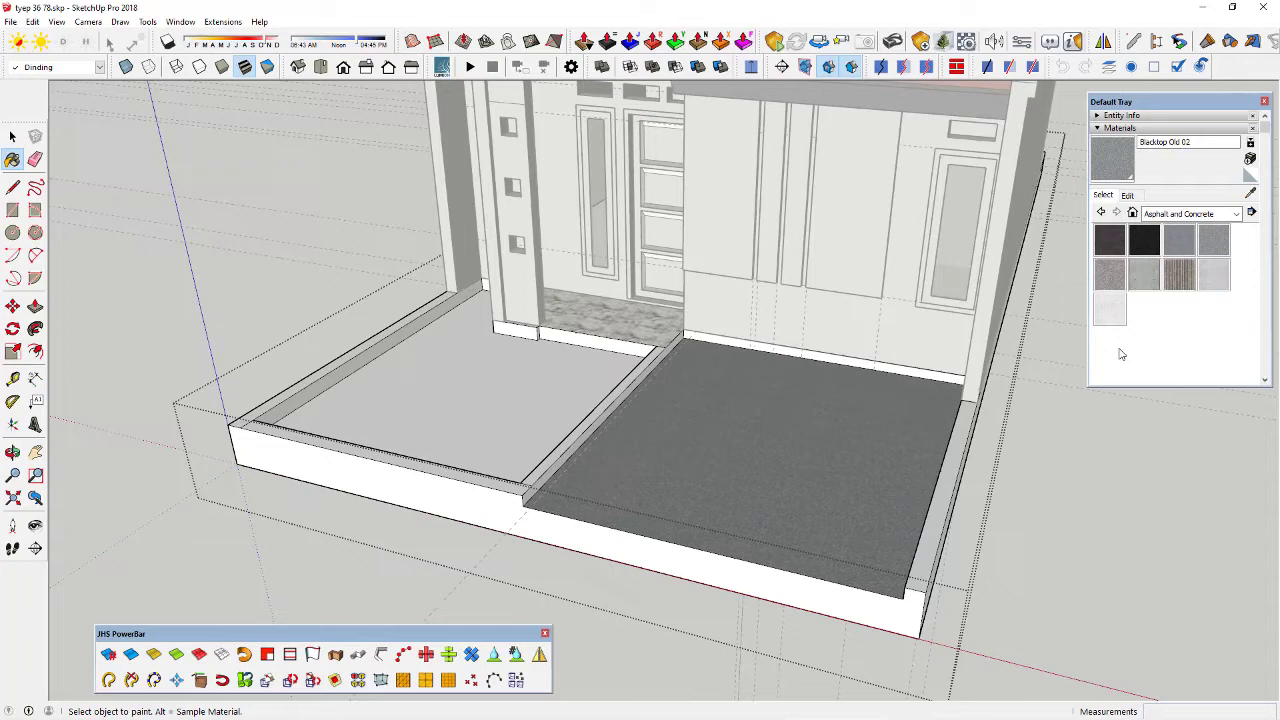
{"action": "left_click", "coordinate": [1170, 282]}
{"action": "left_click", "coordinate": [754, 391]}
{"action": "middle_click_drag", "start_coordinate": [754, 391], "coordinate": [720, 570]}
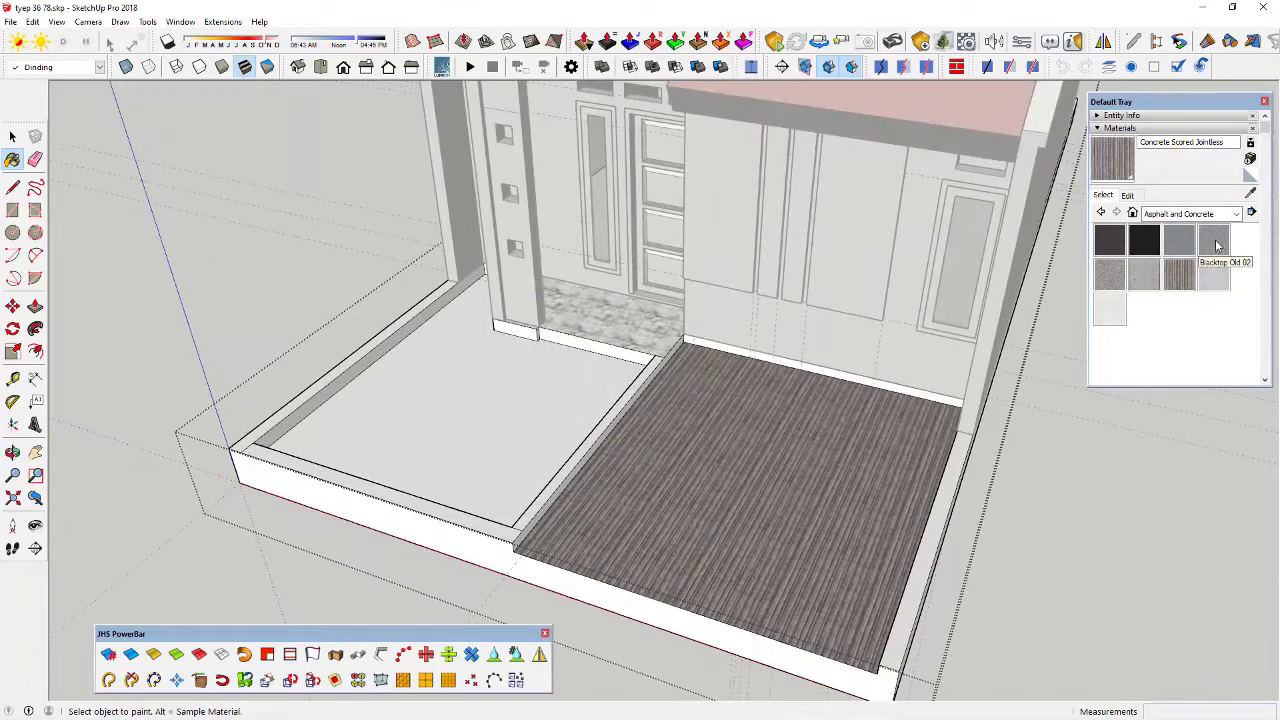
Paint the carport floor with Concrete Aggregate Smoke
{"action": "left_click", "coordinate": [1121, 280]}
{"action": "left_click", "coordinate": [716, 455]}
{"action": "middle_click_drag", "start_coordinate": [716, 455], "coordinate": [694, 480]}
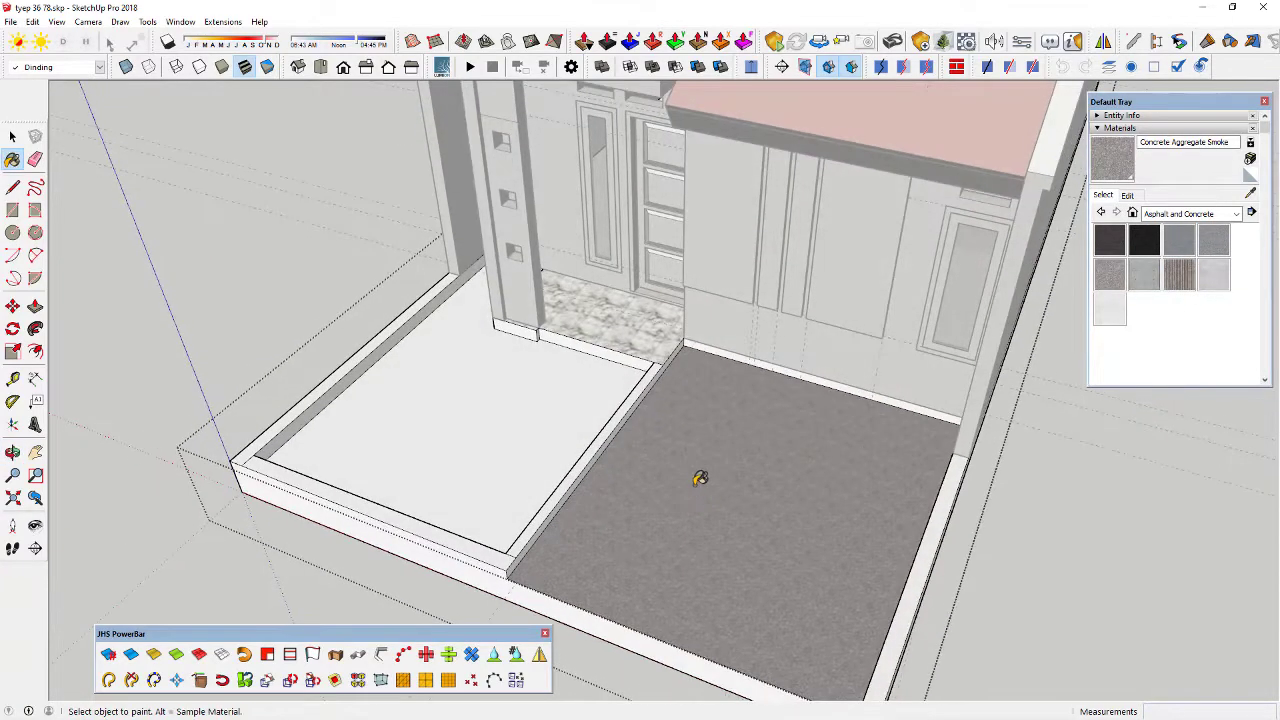
{"action": "scroll", "coordinate": [780, 483], "scroll_direction": "up", "scroll_amount": 3}
{"action": "scroll", "coordinate": [784, 487], "scroll_direction": "up", "scroll_amount": 3}
{"action": "scroll", "coordinate": [827, 411], "scroll_direction": "down", "scroll_amount": 6}
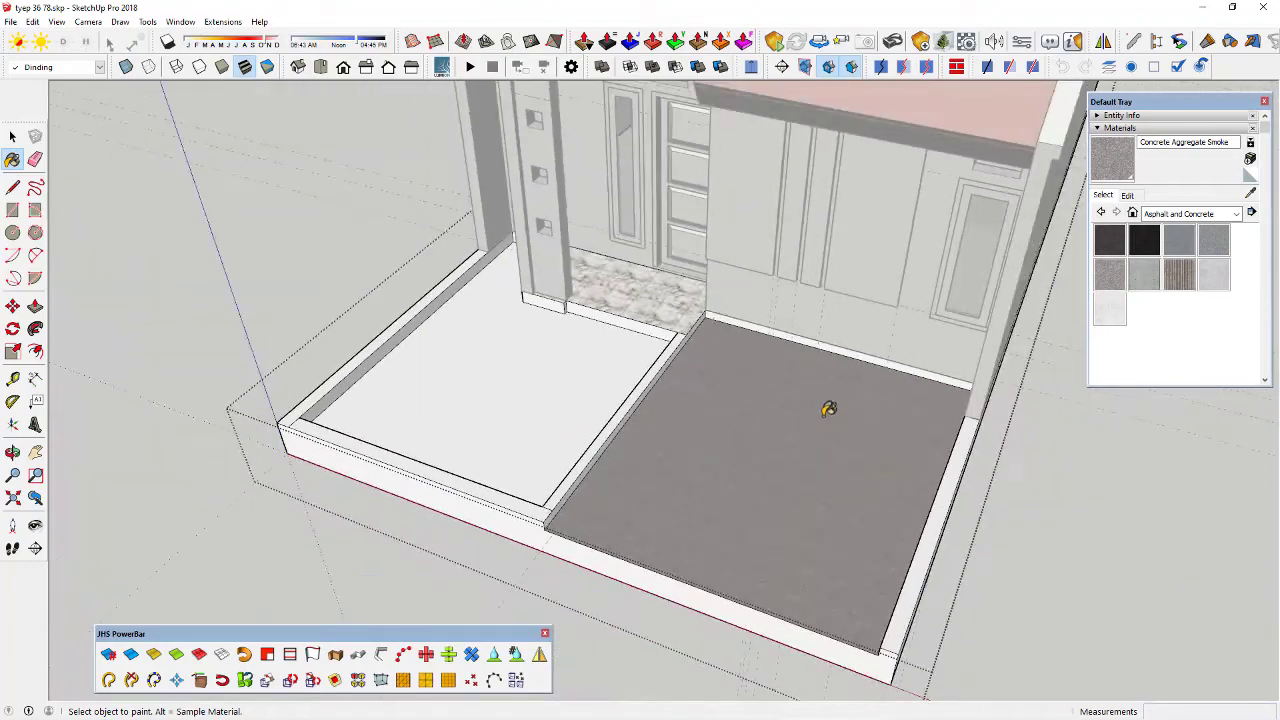
{"action": "scroll", "coordinate": [640, 383], "scroll_direction": "up", "scroll_amount": 1}
{"action": "mouse_move", "coordinate": [640, 383]}
{"action": "middle_mouse_down"}
{"action": "mouse_move", "coordinate": [680, 368]}
{"action": "mouse_move", "coordinate": [883, 360]}
{"action": "mouse_move", "coordinate": [703, 400]}
{"action": "mouse_move", "coordinate": [594, 442]}
{"action": "middle_mouse_up"}
{"action": "key", "text": "space"}
Paint the front garden bed's dividing strip, front curb top and outer side curb with Blacktop Old 01
{"action": "middle_click_drag", "start_coordinate": [775, 436], "coordinate": [500, 437]}
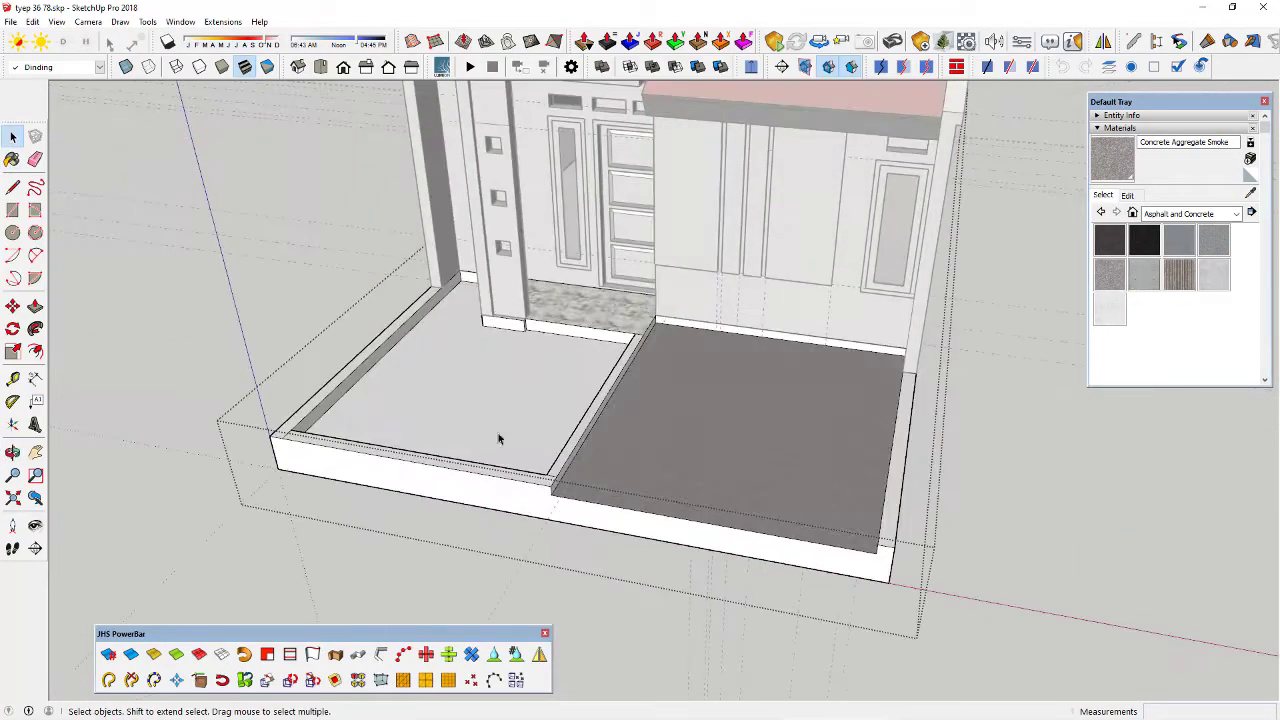
{"action": "scroll", "coordinate": [584, 452], "scroll_direction": "up", "scroll_amount": 3}
{"action": "left_click", "coordinate": [580, 443]}
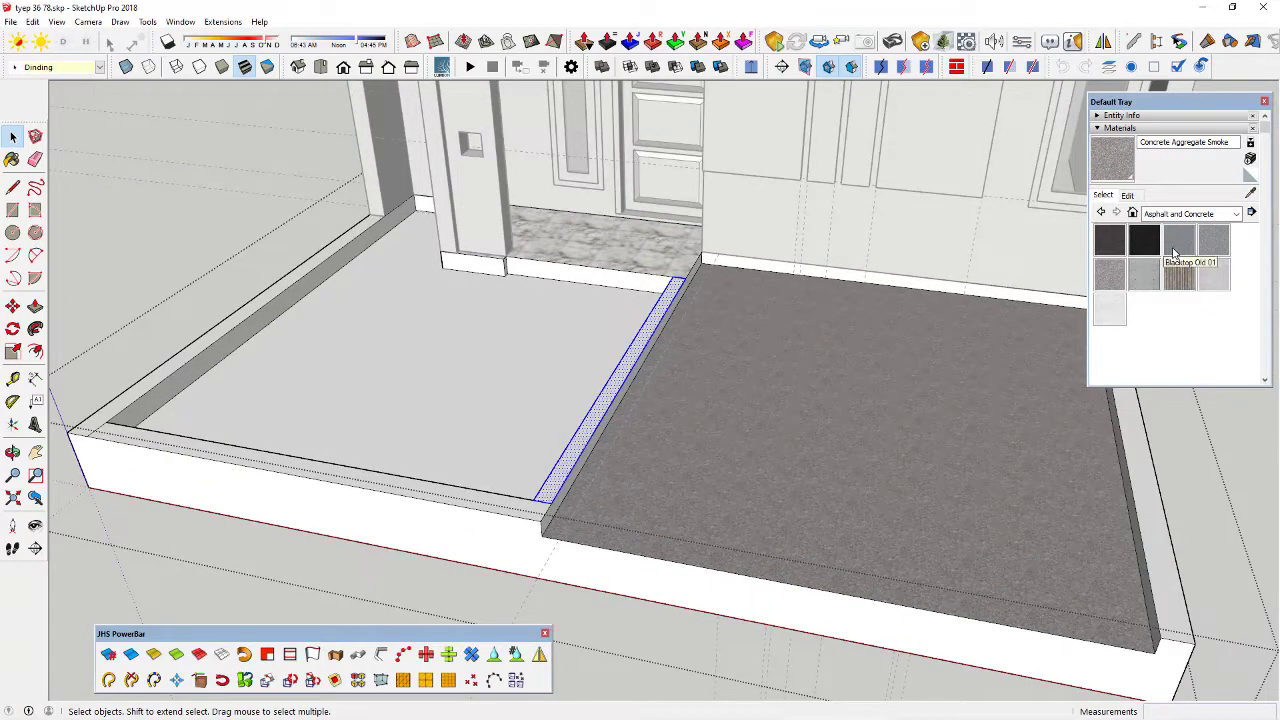
{"action": "left_click", "coordinate": [1176, 250]}
{"action": "scroll", "coordinate": [610, 380], "scroll_direction": "up", "scroll_amount": 1}
{"action": "left_click", "coordinate": [592, 423]}
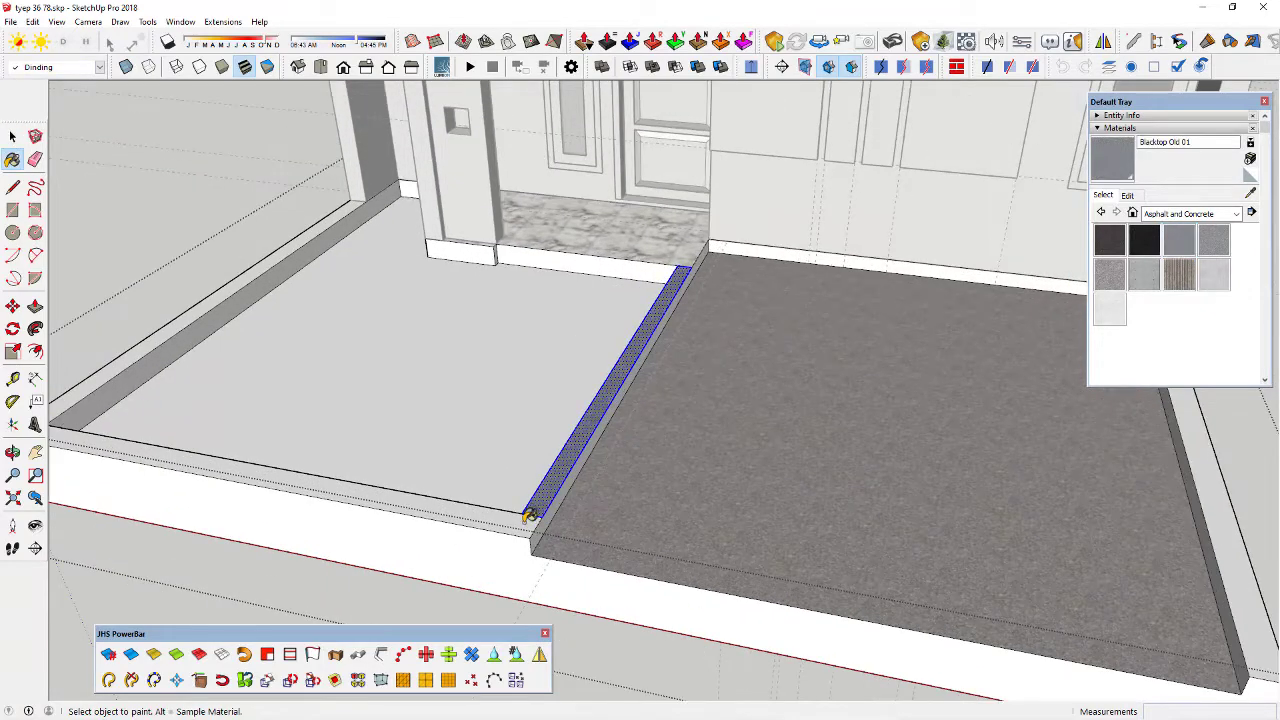
{"action": "left_click", "coordinate": [528, 517]}
{"action": "middle_click_drag", "start_coordinate": [309, 320], "coordinate": [423, 296]}
{"action": "left_click", "coordinate": [466, 295]}
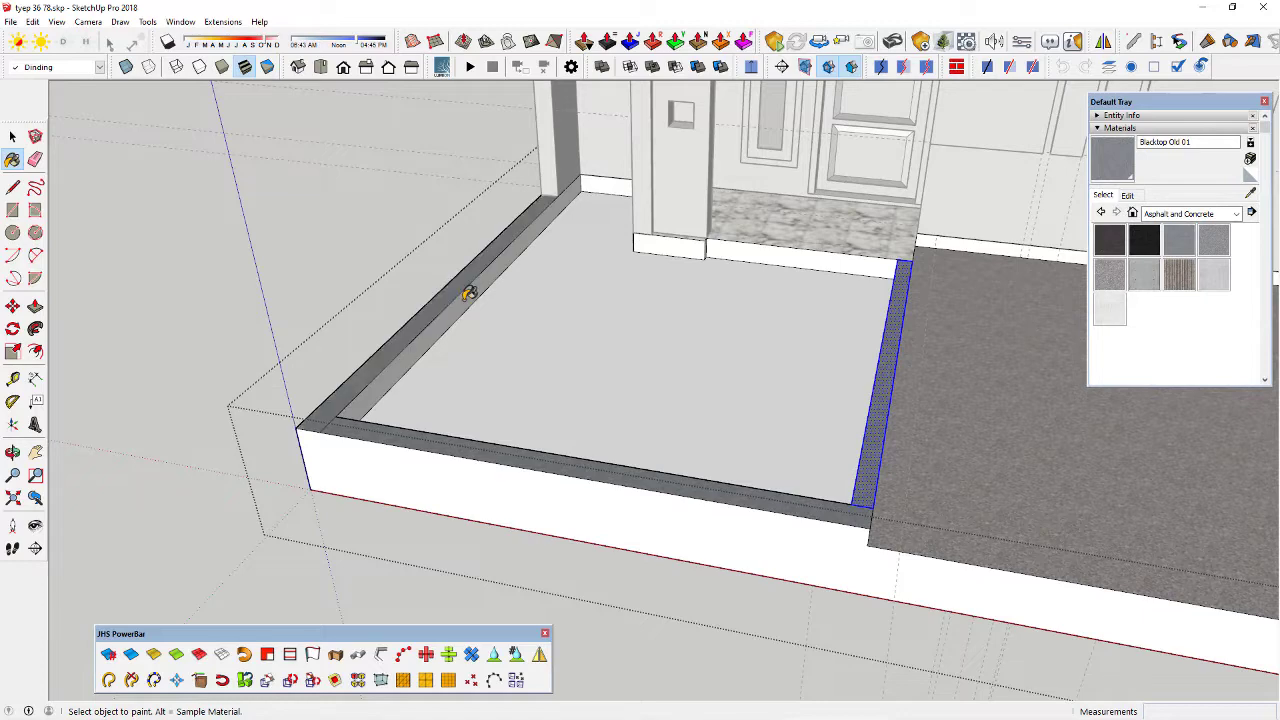
{"action": "left_click", "coordinate": [469, 292]}
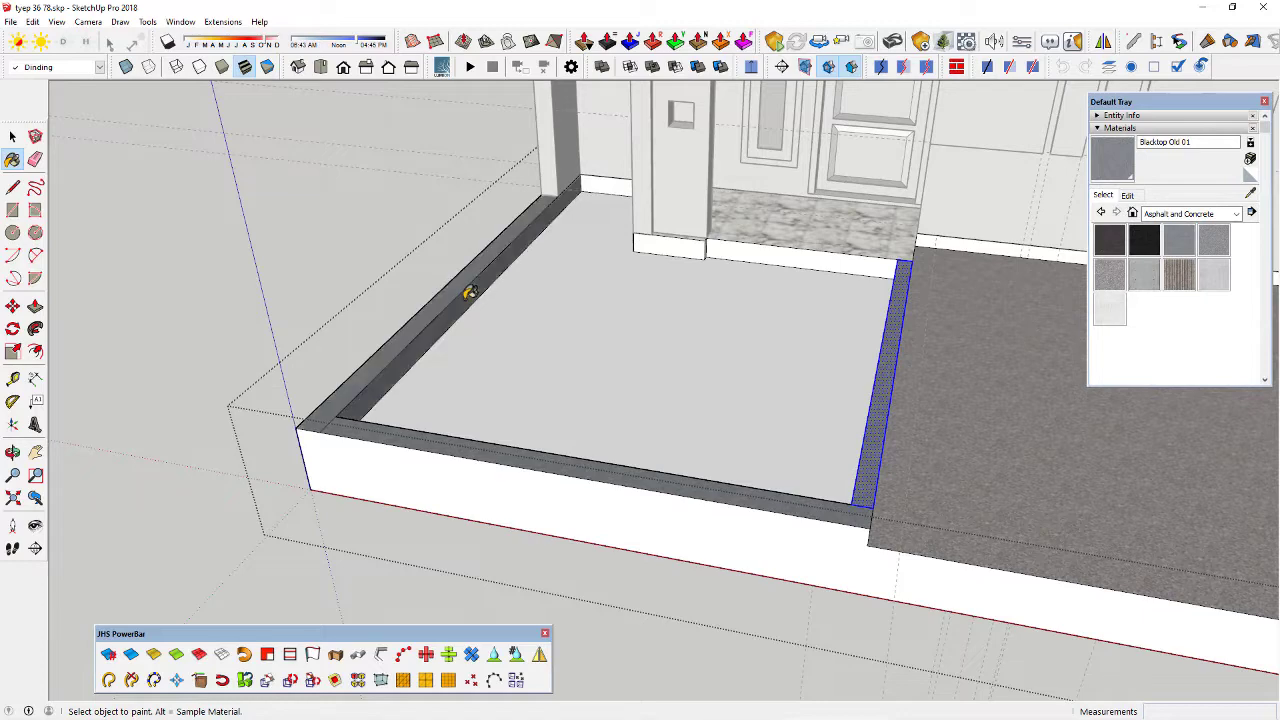
Paint the front porch's riser faces and the outer front face of the plot base with Blacktop Old 01
{"action": "left_click", "coordinate": [694, 244]}
{"action": "left_click", "coordinate": [763, 247]}
{"action": "scroll", "coordinate": [768, 302], "scroll_direction": "down", "scroll_amount": 2}
{"action": "left_click", "coordinate": [554, 417]}
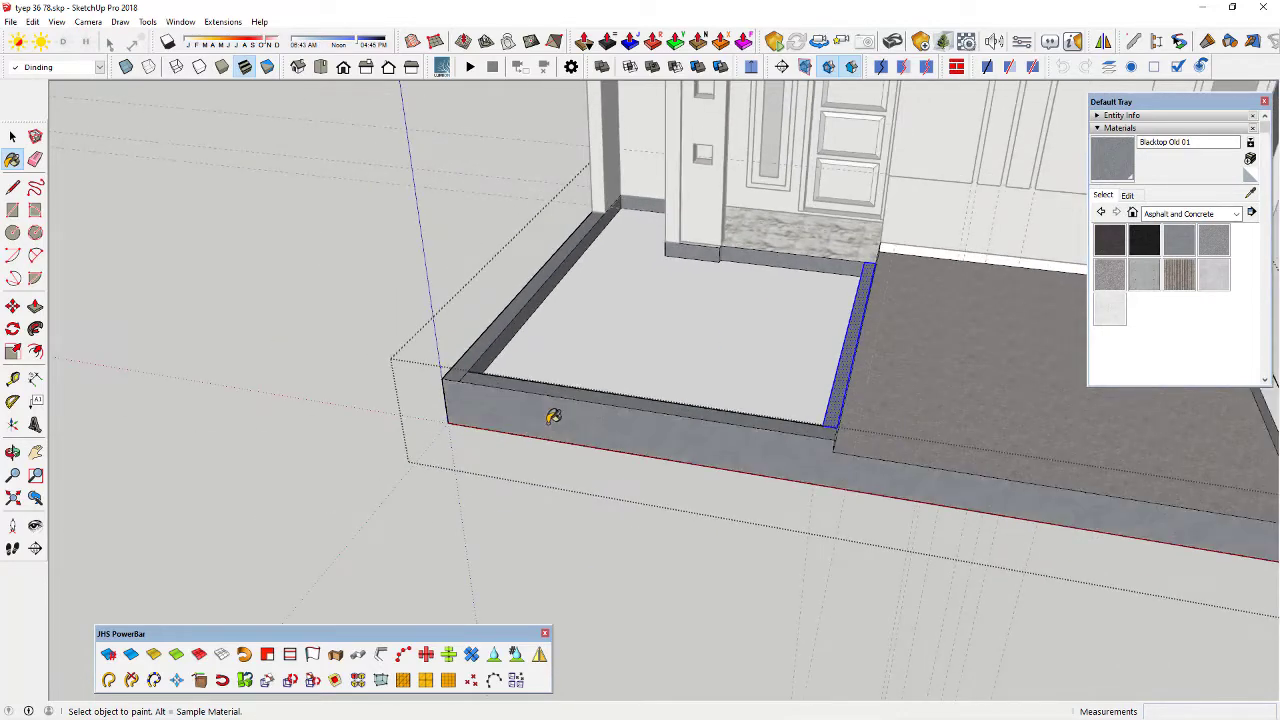
{"action": "scroll", "coordinate": [460, 415], "scroll_direction": "down", "scroll_amount": 2}
{"action": "key", "text": "space"}
Paint the front garden bed with Grass Dark Green from the Landscaping, Fencing and Vegetation materials
{"action": "mouse_move", "coordinate": [623, 529]}
{"action": "middle_mouse_down"}
{"action": "mouse_move", "coordinate": [651, 429]}
{"action": "mouse_move", "coordinate": [743, 426]}
{"action": "mouse_move", "coordinate": [623, 487]}
{"action": "middle_mouse_up"}
{"action": "scroll", "coordinate": [624, 416], "scroll_direction": "up", "scroll_amount": 1}
{"action": "double_click", "coordinate": [624, 416]}
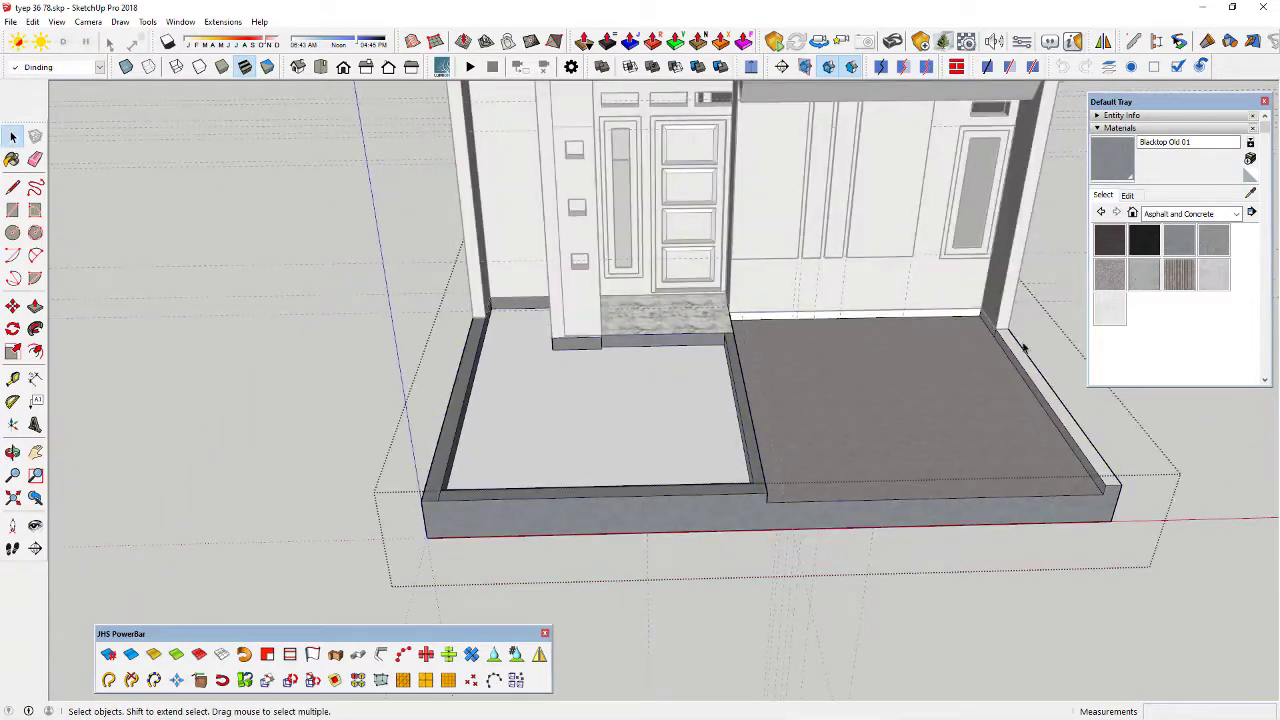
{"action": "left_click", "coordinate": [1236, 215]}
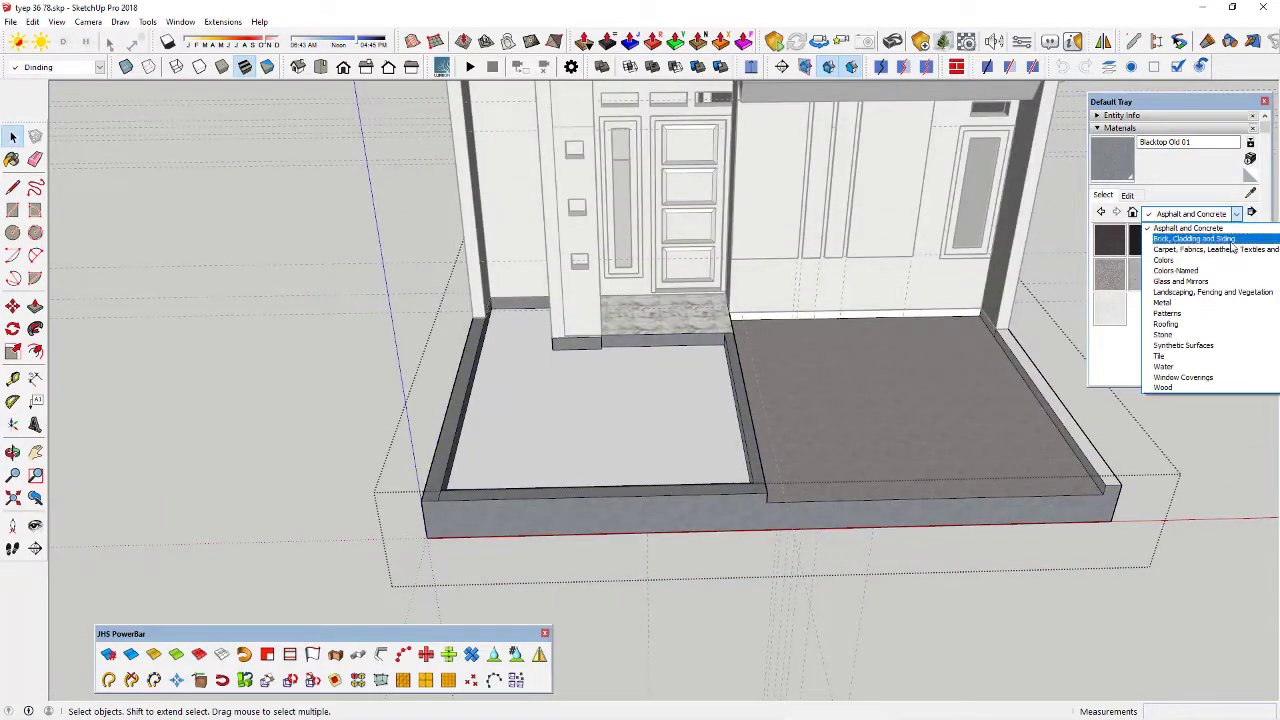
{"action": "left_click", "coordinate": [1223, 292]}
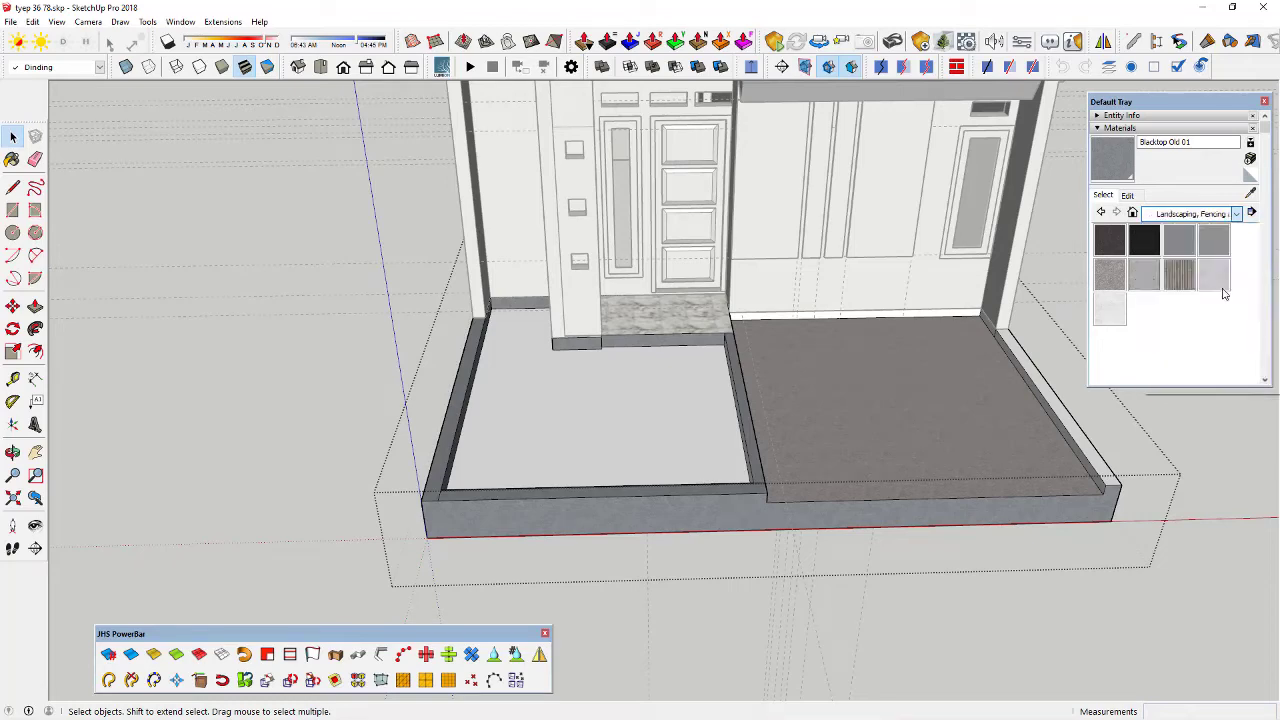
{"action": "left_click", "coordinate": [1220, 317]}
{"action": "left_click", "coordinate": [591, 398]}
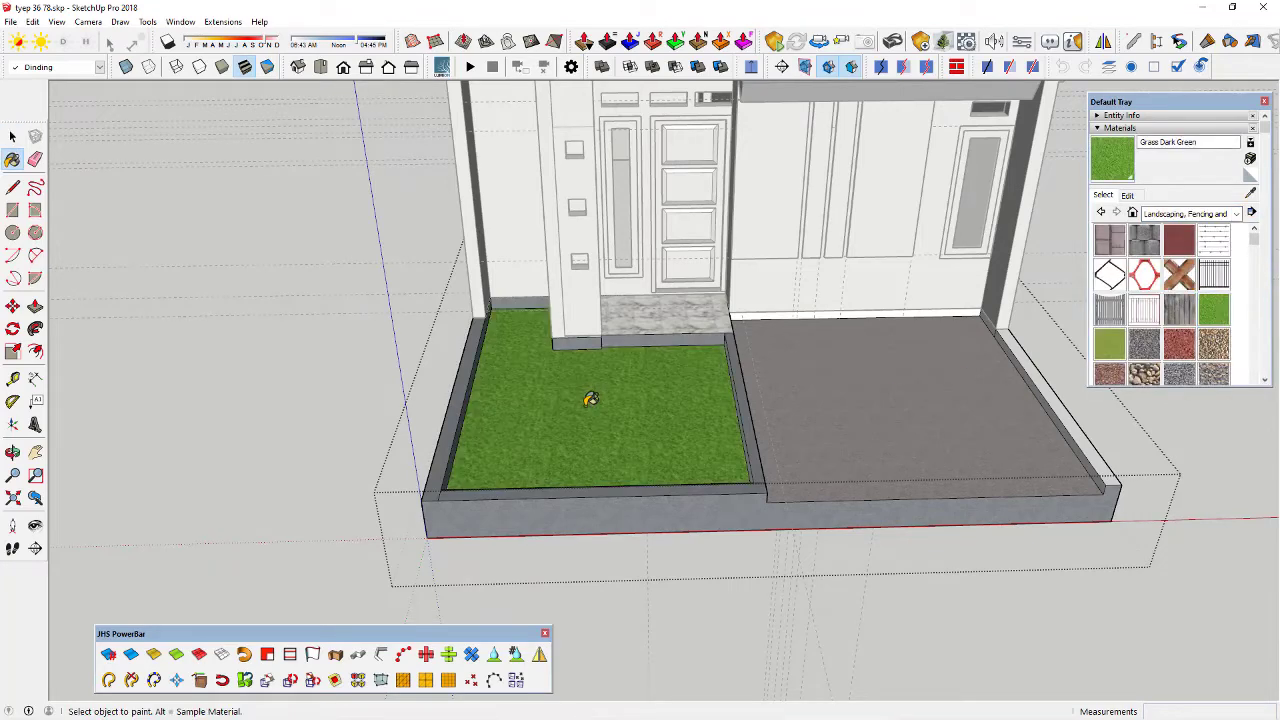
{"action": "scroll", "coordinate": [591, 398], "scroll_direction": "down", "scroll_amount": 3}
{"action": "key", "text": "space"}
{"action": "left_click", "coordinate": [278, 423]}
Paint the rear yard surface inside the base group with Grass Dark Green
{"action": "middle_click_drag", "start_coordinate": [278, 423], "coordinate": [309, 449]}
{"action": "scroll", "coordinate": [464, 447], "scroll_direction": "up", "scroll_amount": 2}
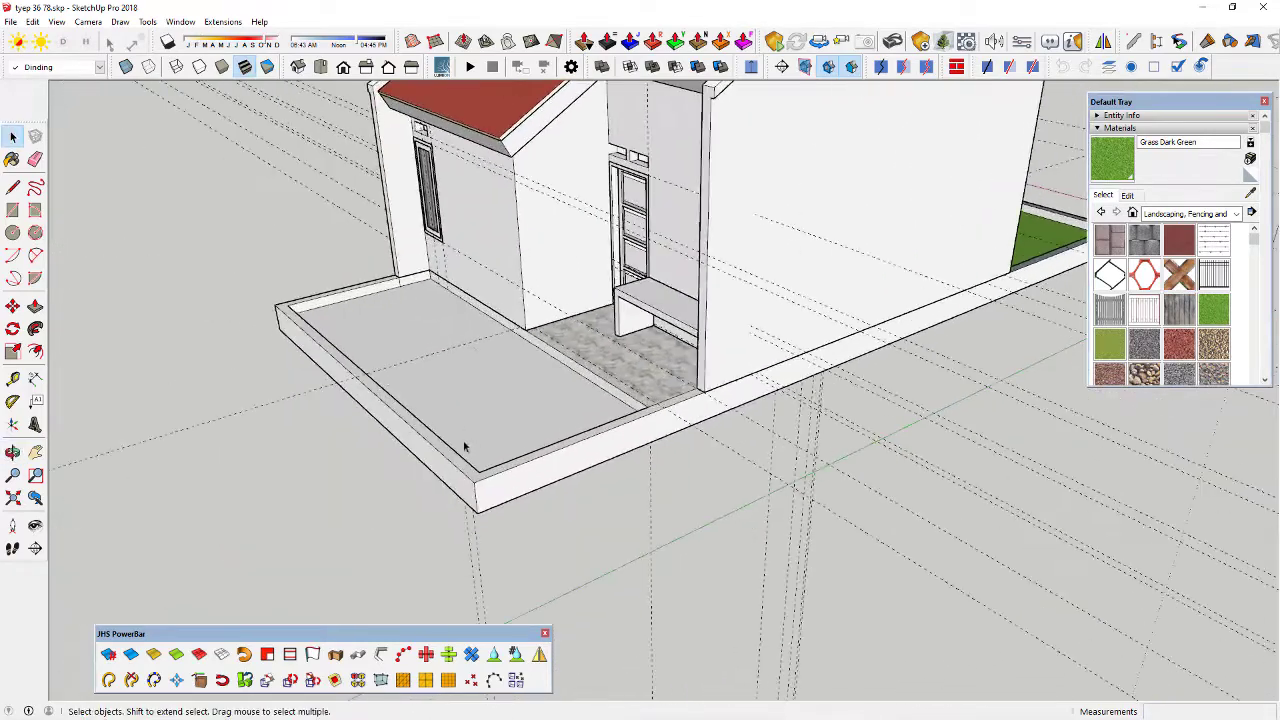
{"action": "double_click", "coordinate": [491, 415]}
{"action": "scroll", "coordinate": [489, 410], "scroll_direction": "up", "scroll_amount": 2}
{"action": "left_click", "coordinate": [489, 409]}
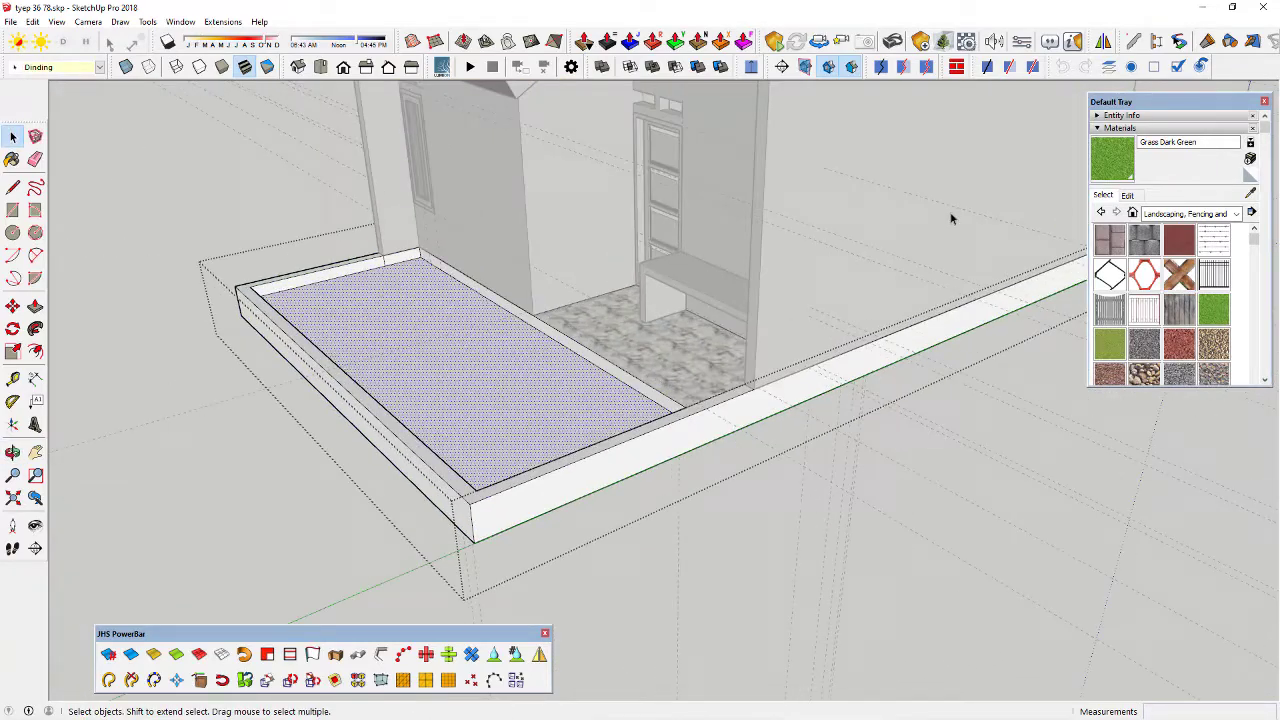
{"action": "left_click", "coordinate": [1110, 170]}
{"action": "left_click", "coordinate": [569, 375]}
{"action": "key", "text": "space"}
{"action": "left_click", "coordinate": [198, 438]}
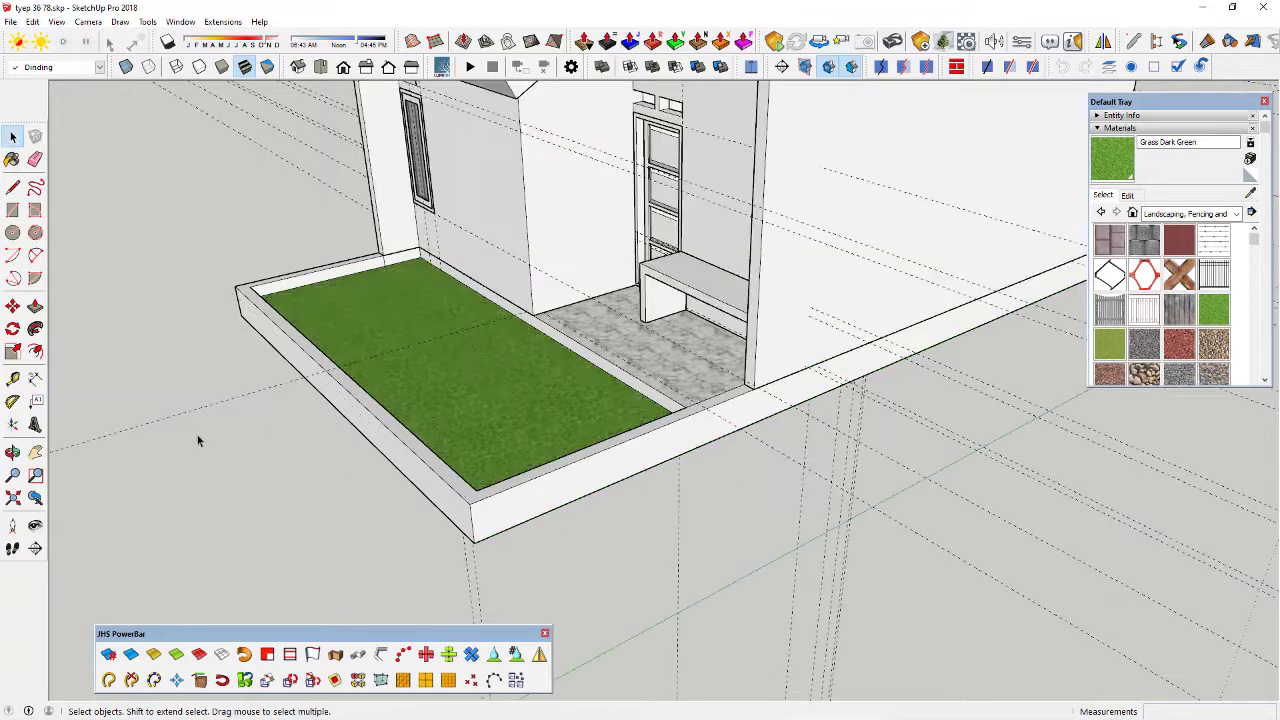
Paint the rear terrace bench's top and front faces with Marble Carrara Gold Floor Tile from the Tile materials
{"action": "scroll", "coordinate": [632, 367], "scroll_direction": "down", "scroll_amount": 2}
{"action": "middle_click_drag", "start_coordinate": [634, 366], "coordinate": [731, 326]}
{"action": "scroll", "coordinate": [731, 326], "scroll_direction": "up", "scroll_amount": 2}
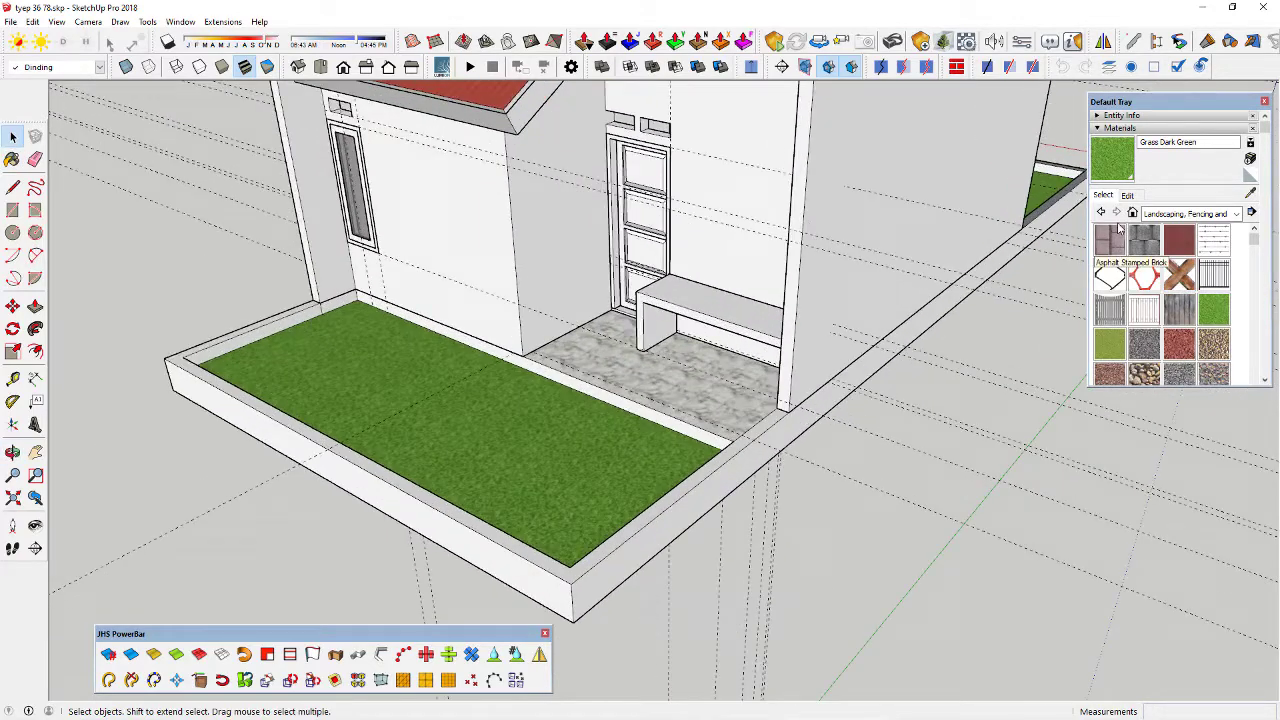
{"action": "left_click", "coordinate": [1236, 214]}
{"action": "left_click", "coordinate": [1165, 356]}
{"action": "scroll", "coordinate": [760, 360], "scroll_direction": "up", "scroll_amount": 1}
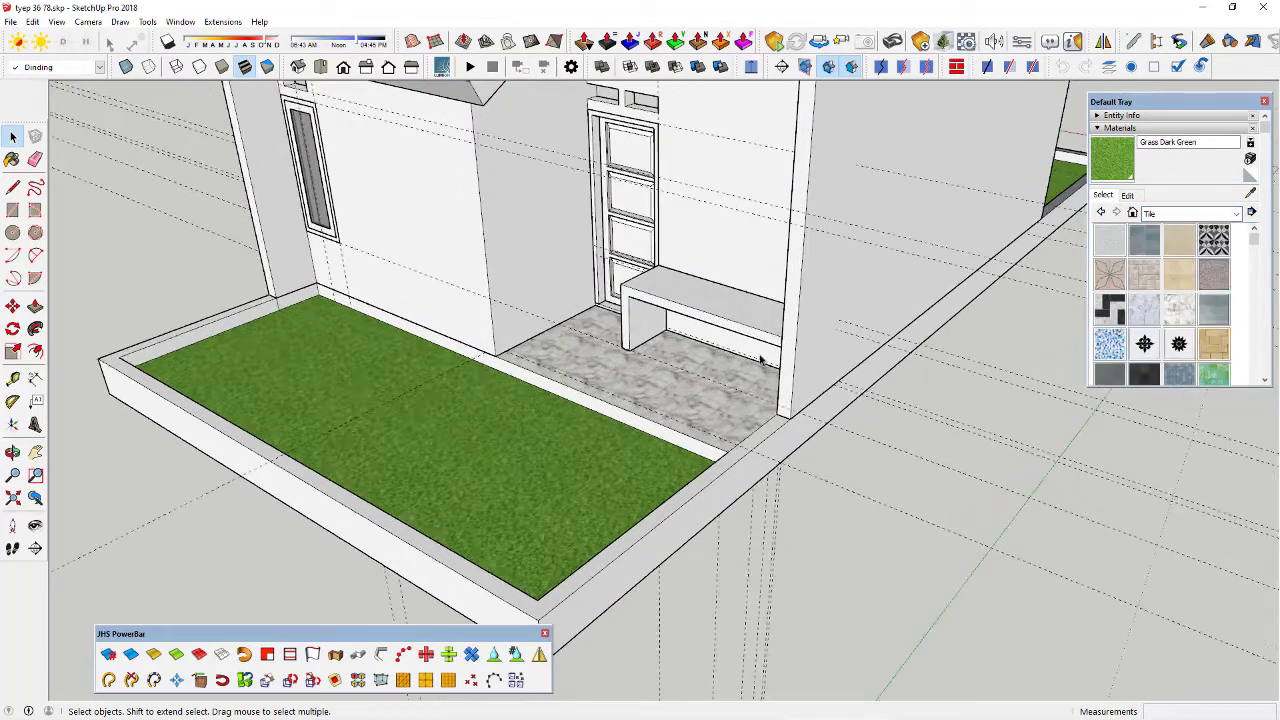
{"action": "scroll", "coordinate": [697, 327], "scroll_direction": "up", "scroll_amount": 1}
{"action": "double_click", "coordinate": [702, 303]}
{"action": "scroll", "coordinate": [713, 293], "scroll_direction": "up", "scroll_amount": 1}
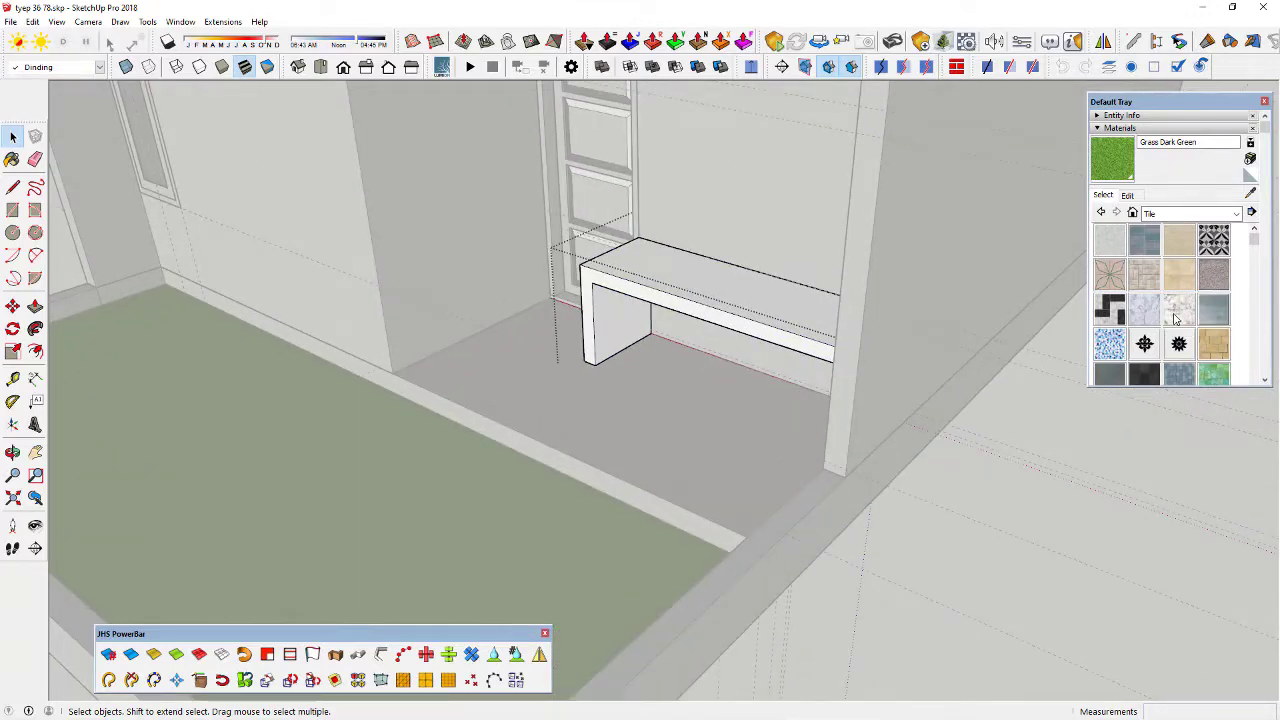
{"action": "left_click", "coordinate": [1149, 312]}
{"action": "left_click", "coordinate": [1179, 309]}
{"action": "scroll", "coordinate": [770, 290], "scroll_direction": "up", "scroll_amount": 2}
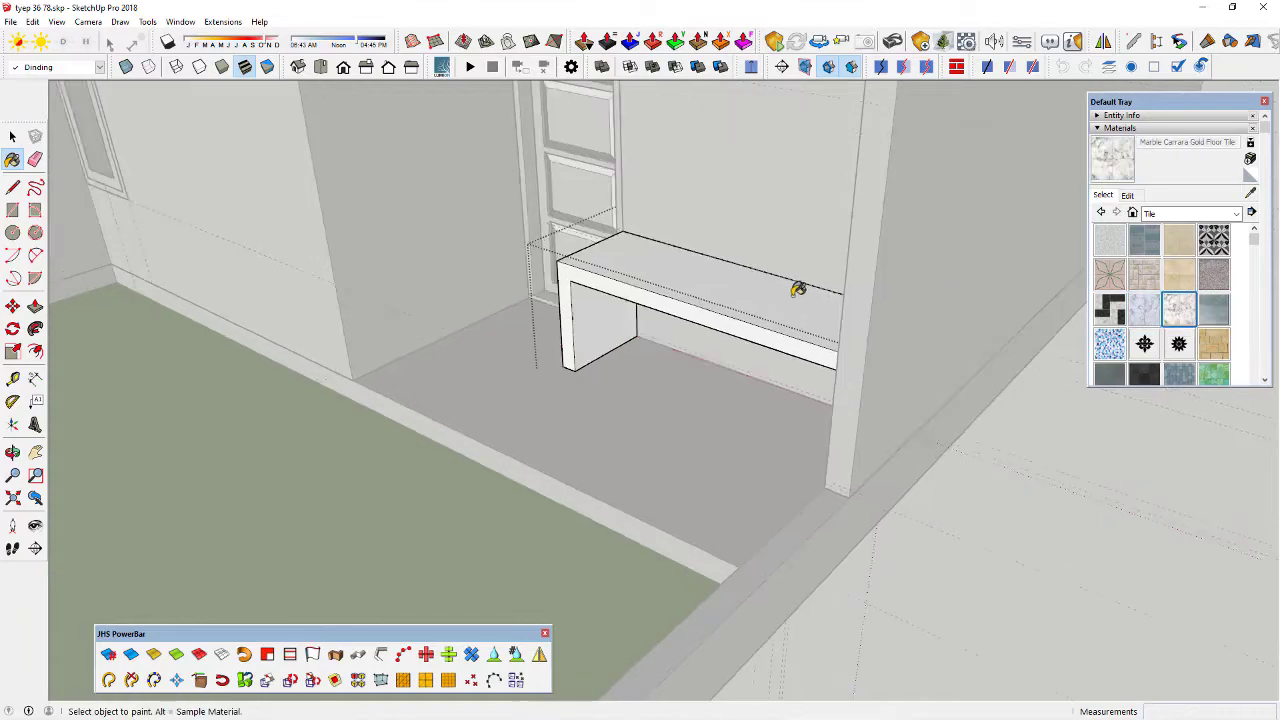
{"action": "left_click", "coordinate": [739, 291]}
{"action": "scroll", "coordinate": [663, 295], "scroll_direction": "up", "scroll_amount": 2}
{"action": "left_click", "coordinate": [662, 298]}
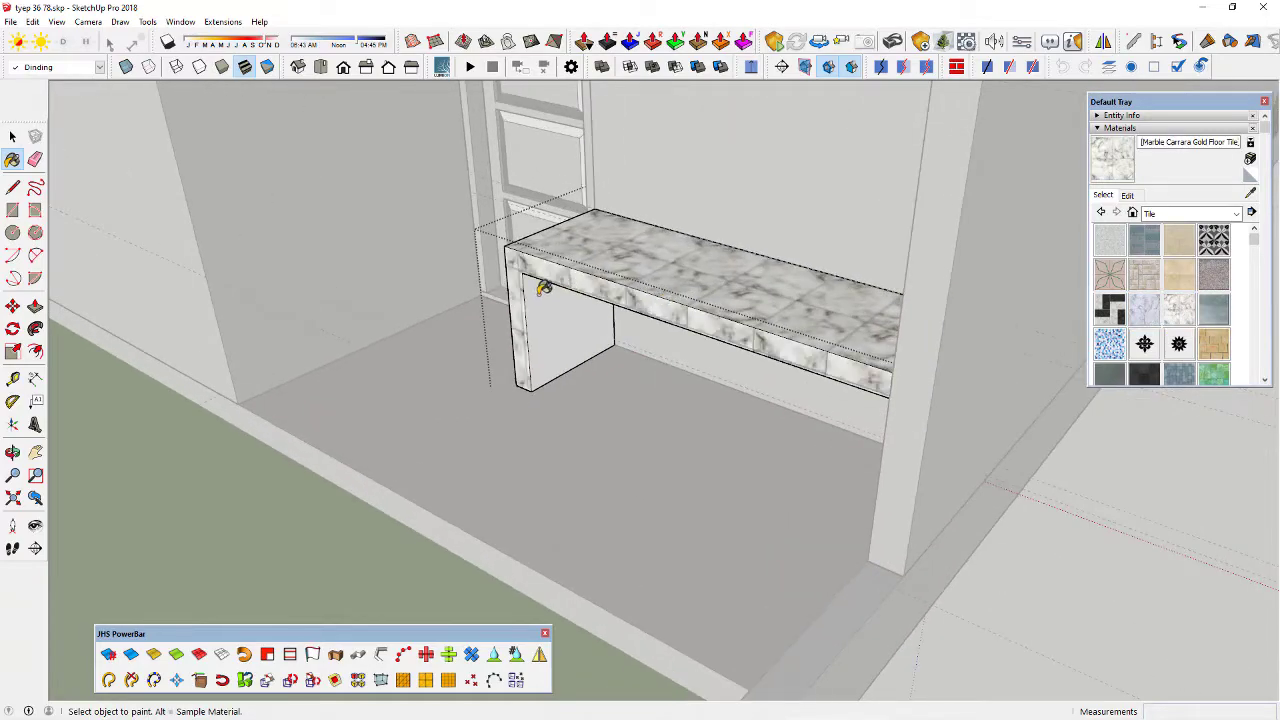
{"action": "scroll", "coordinate": [543, 289], "scroll_direction": "down", "scroll_amount": 8}
{"action": "key", "text": "space"}
Switch the material library to Colors-Named and open the house wall group for editing at the front facade
{"action": "mouse_move", "coordinate": [935, 152]}
{"action": "middle_mouse_down"}
{"action": "mouse_move", "coordinate": [864, 265]}
{"action": "mouse_move", "coordinate": [403, 257]}
{"action": "mouse_move", "coordinate": [730, 275]}
{"action": "mouse_move", "coordinate": [525, 330]}
{"action": "middle_mouse_up"}
{"action": "scroll", "coordinate": [737, 258], "scroll_direction": "up", "scroll_amount": 3}
{"action": "middle_click_drag", "start_coordinate": [613, 300], "coordinate": [800, 270]}
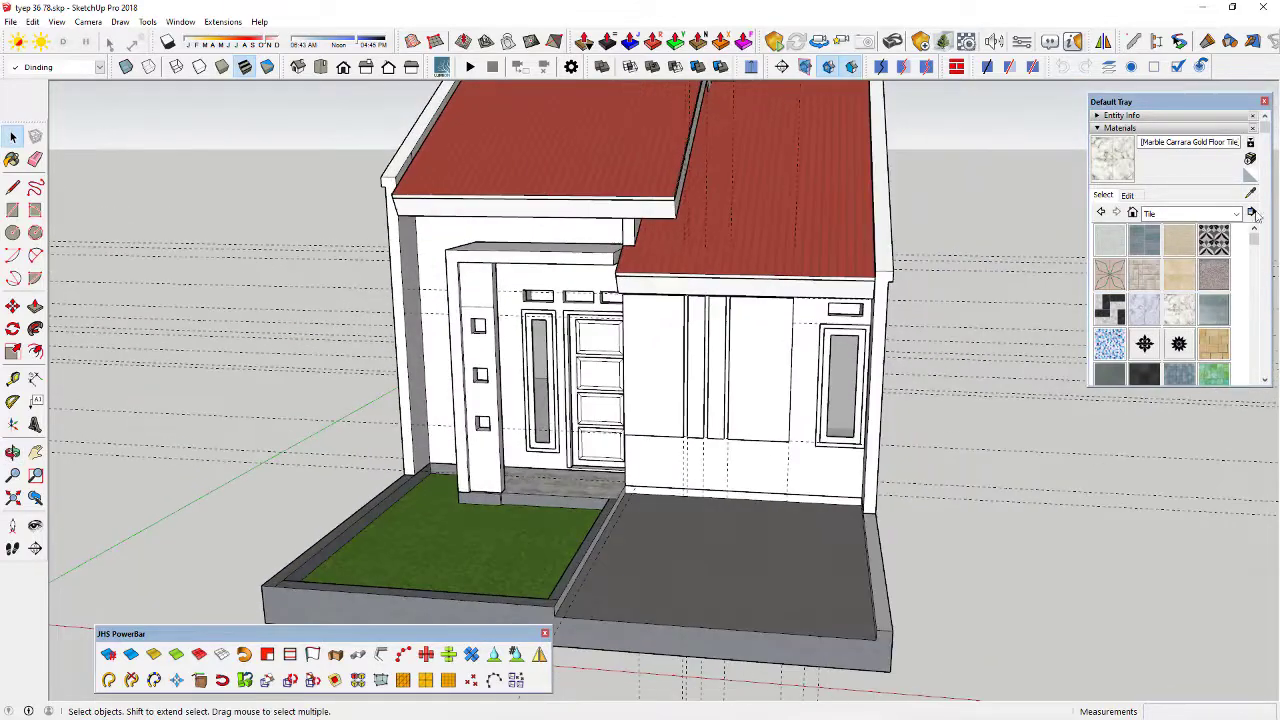
{"action": "left_click", "coordinate": [1237, 214]}
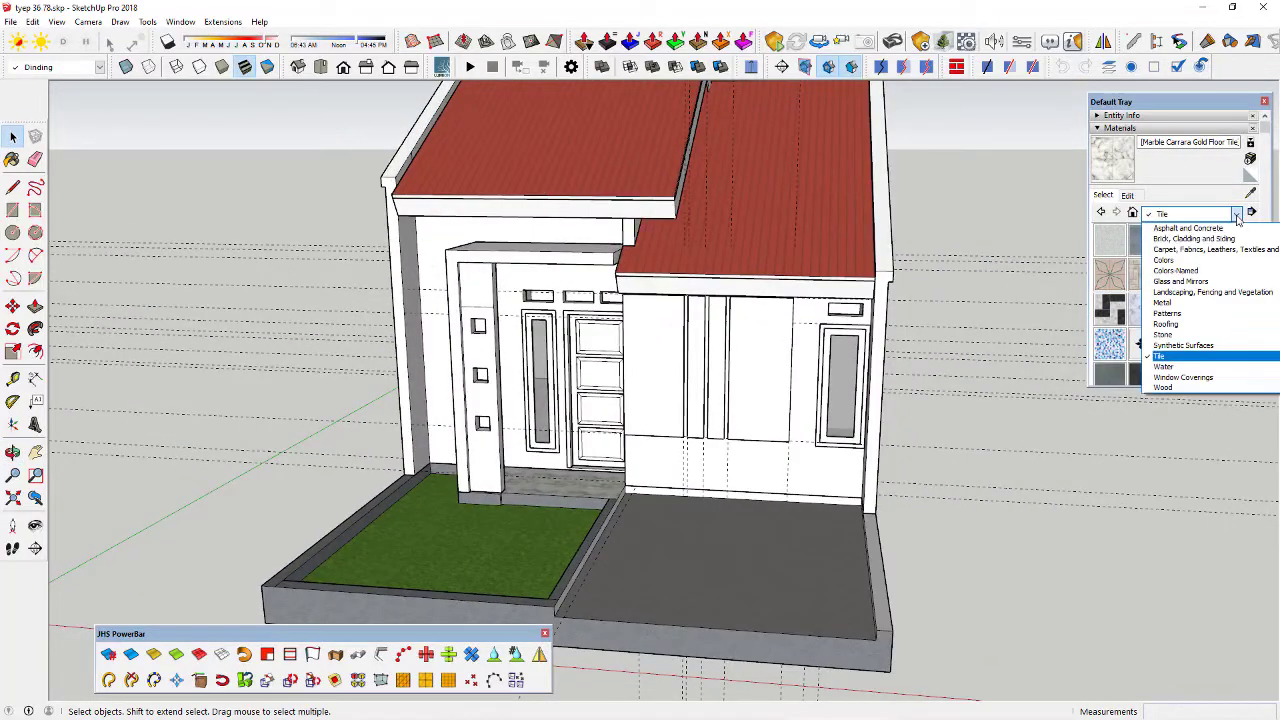
{"action": "left_click", "coordinate": [1177, 270]}
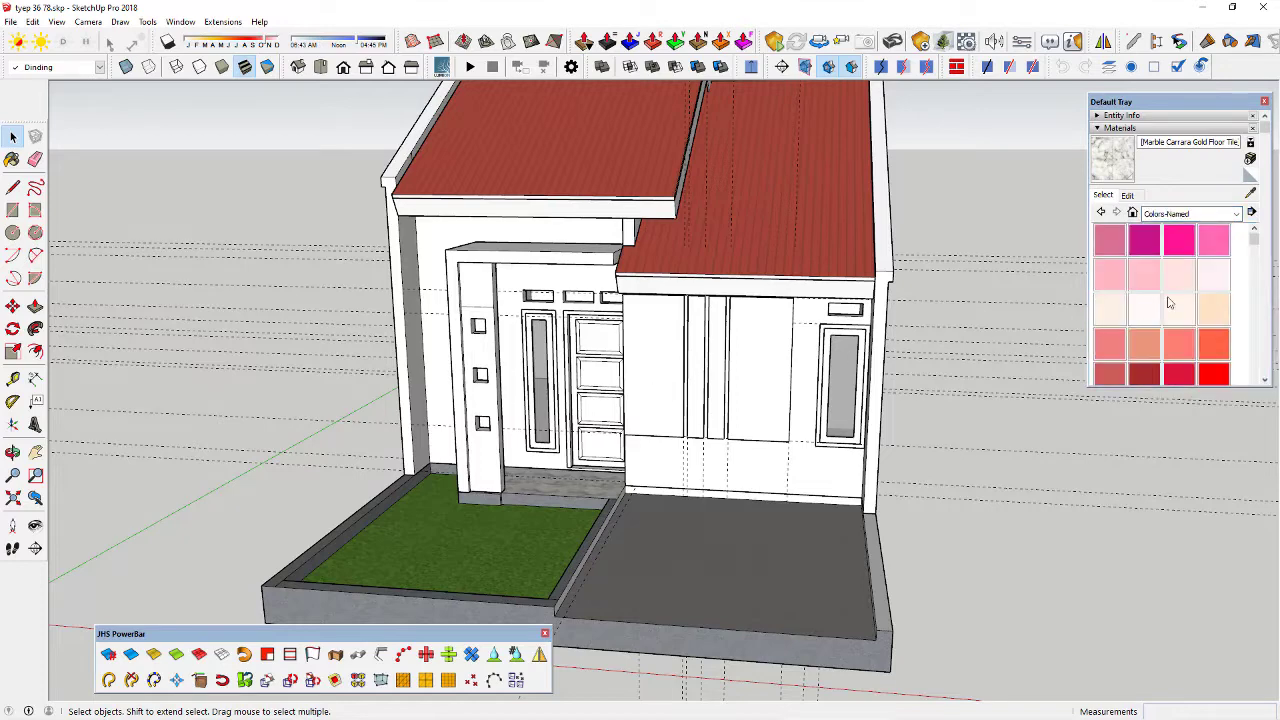
{"action": "middle_click_drag", "start_coordinate": [631, 302], "coordinate": [547, 284]}
{"action": "scroll", "coordinate": [547, 284], "scroll_direction": "up", "scroll_amount": 2}
{"action": "double_click", "coordinate": [544, 281]}
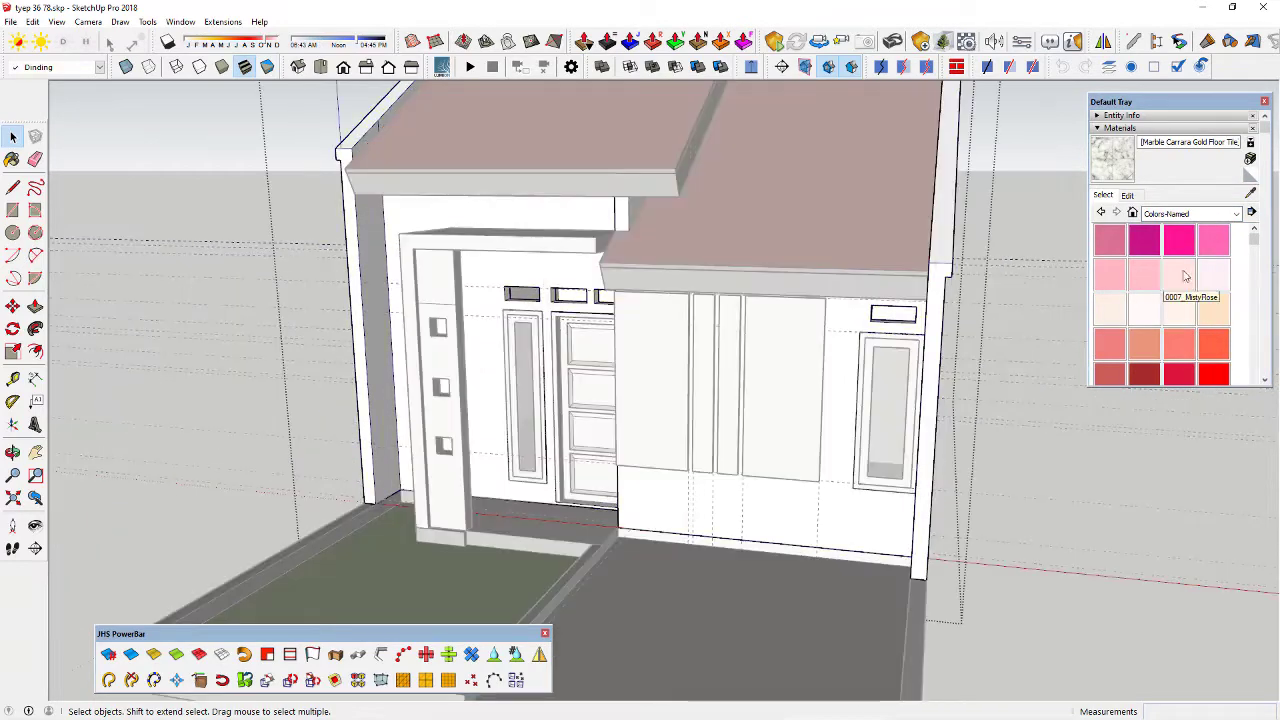
Try the LightYellow and Khaki colors on the front porch wall
{"action": "scroll", "coordinate": [1187, 290], "scroll_direction": "down", "scroll_amount": 4}
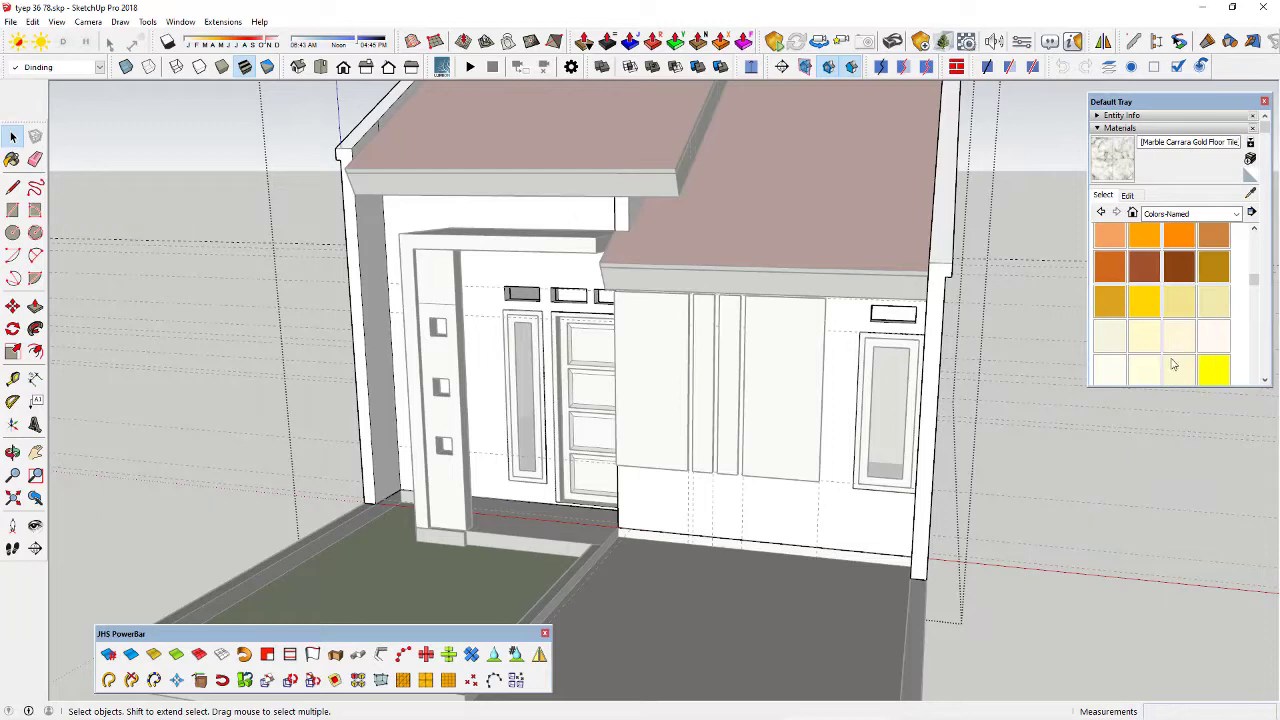
{"action": "left_click", "coordinate": [1147, 374]}
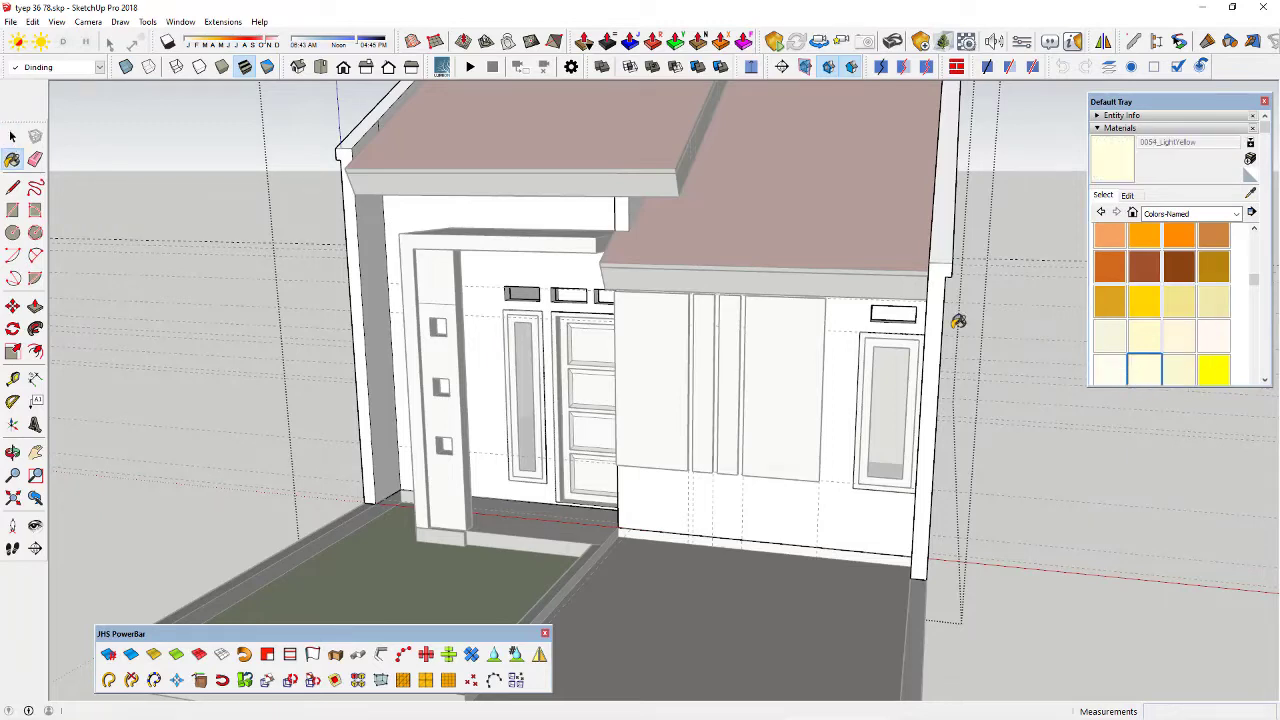
{"action": "left_click", "coordinate": [523, 257]}
{"action": "scroll", "coordinate": [523, 257], "scroll_direction": "up", "scroll_amount": 3}
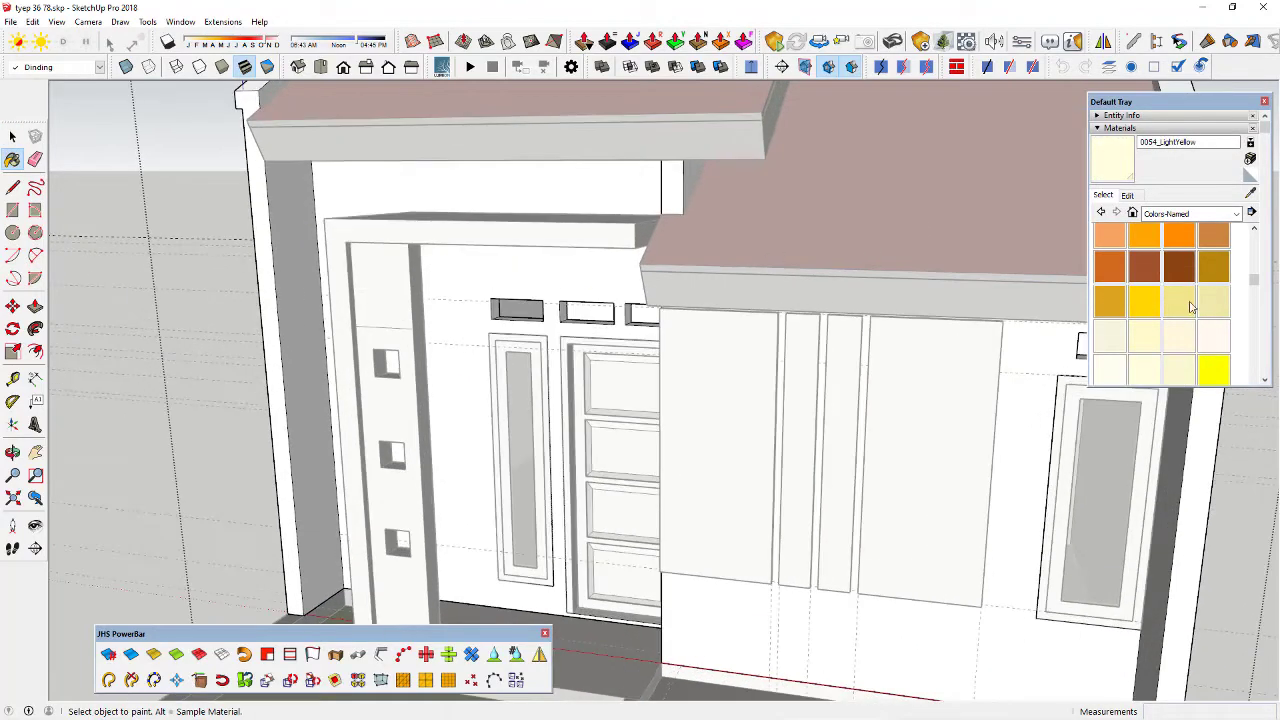
{"action": "scroll", "coordinate": [1162, 345], "scroll_direction": "down", "scroll_amount": 2}
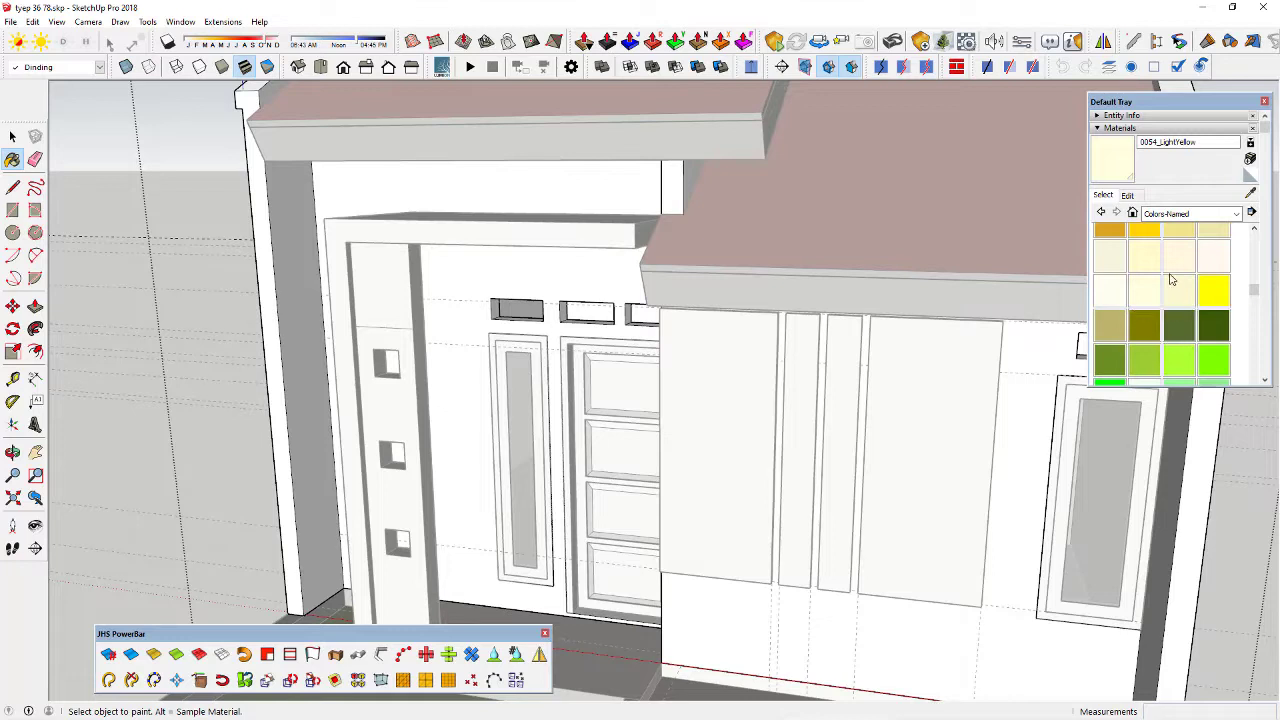
{"action": "scroll", "coordinate": [1172, 279], "scroll_direction": "up", "scroll_amount": 2}
{"action": "scroll", "coordinate": [1195, 343], "scroll_direction": "down", "scroll_amount": 10}
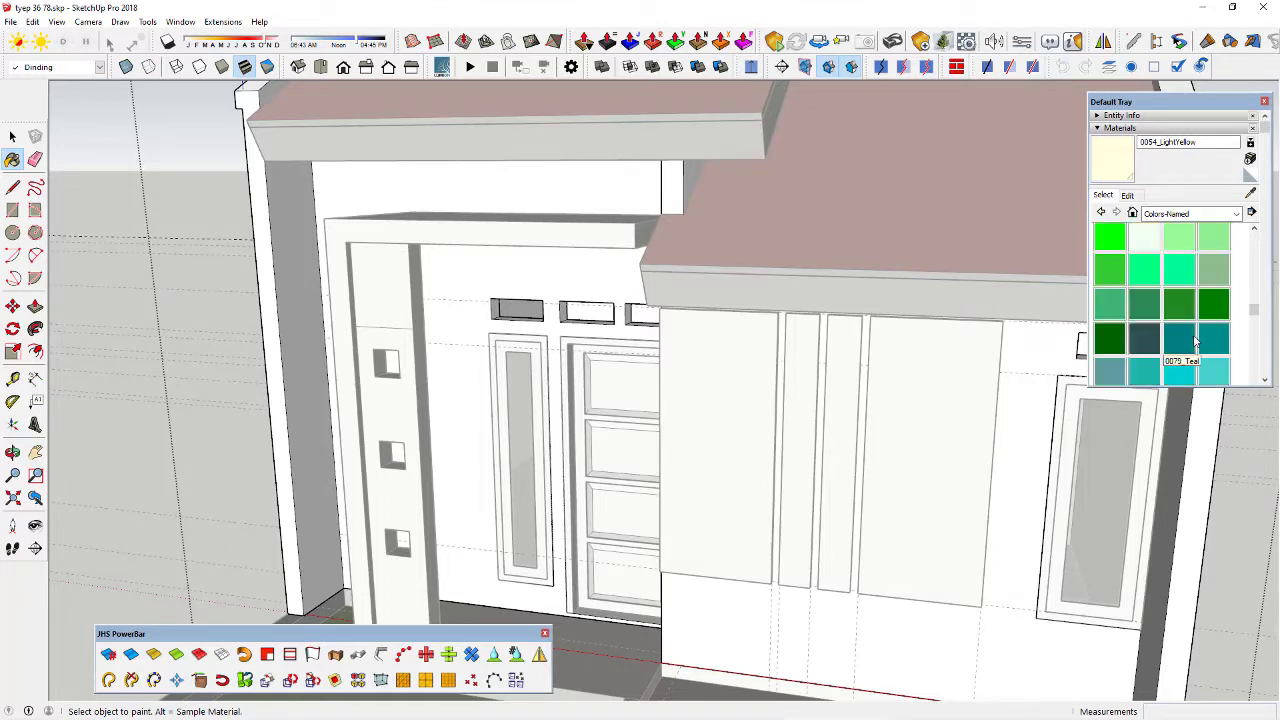
{"action": "scroll", "coordinate": [1190, 338], "scroll_direction": "up", "scroll_amount": 8}
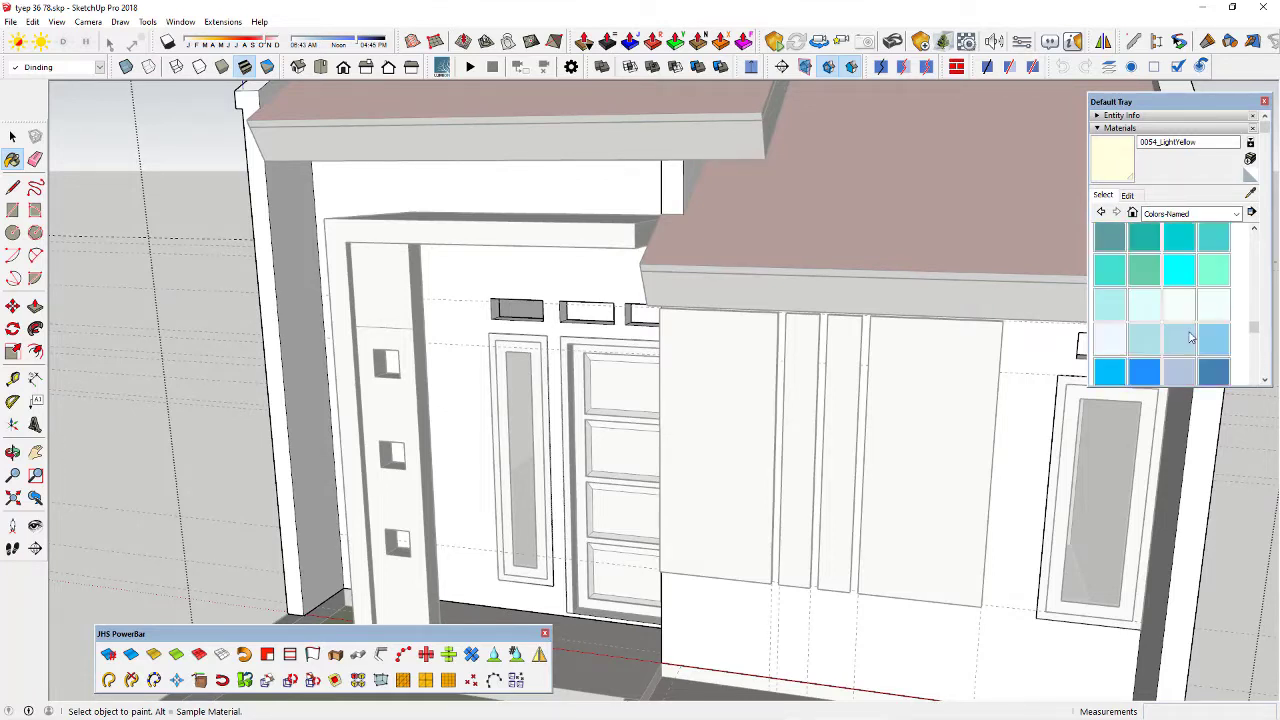
{"action": "scroll", "coordinate": [1185, 334], "scroll_direction": "up", "scroll_amount": 3}
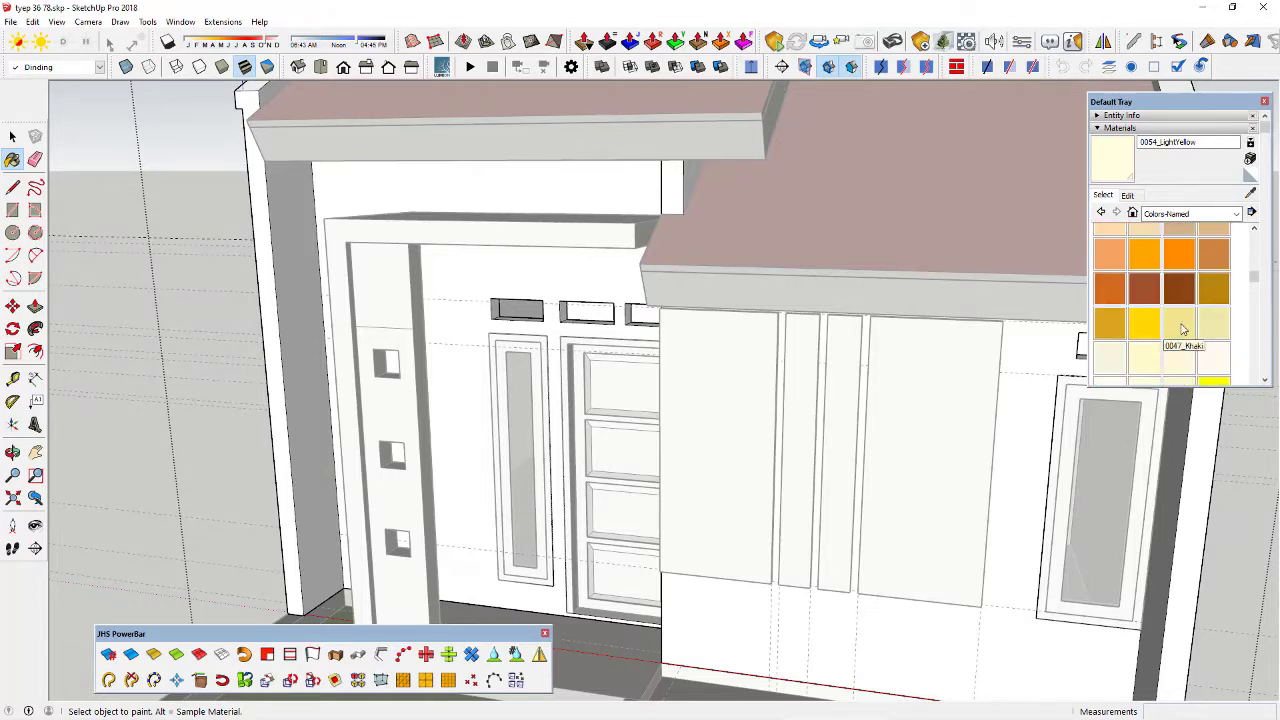
{"action": "left_click", "coordinate": [1183, 329]}
{"action": "left_click", "coordinate": [551, 270]}
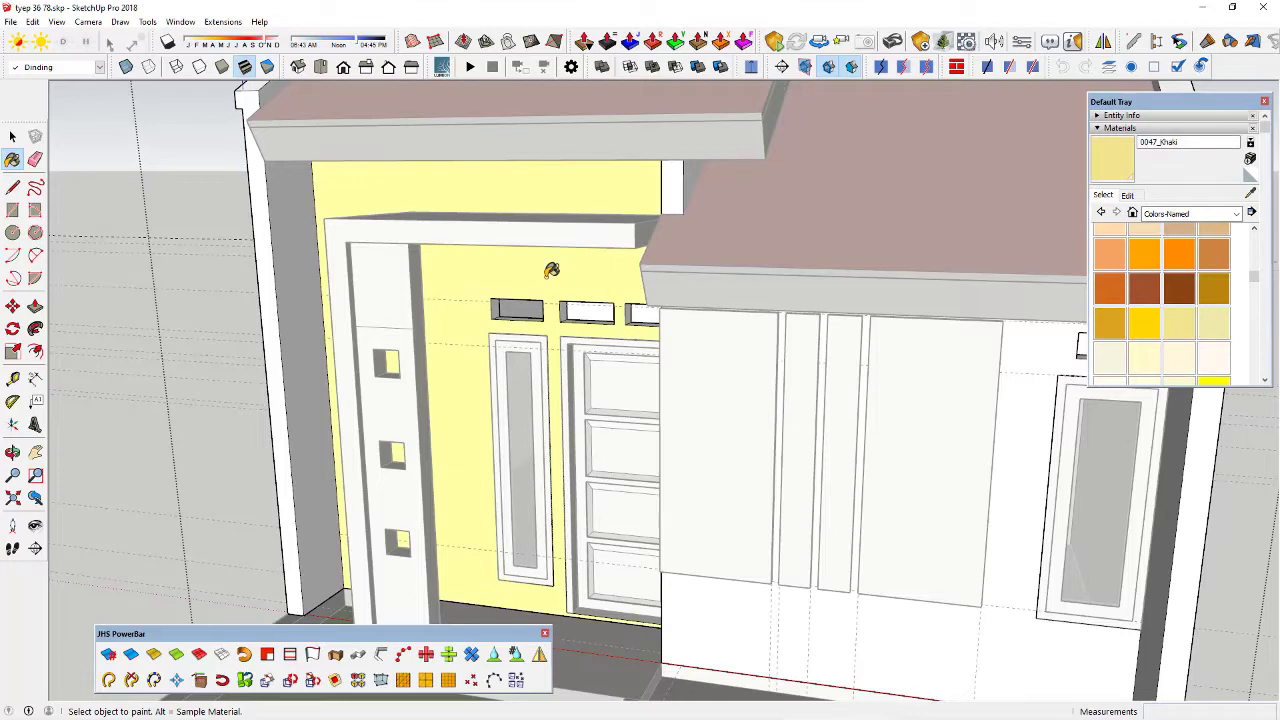
Paint the front porch wall and the front wall around the decorative panels with LemonChiffon
{"action": "left_click", "coordinate": [1147, 357]}
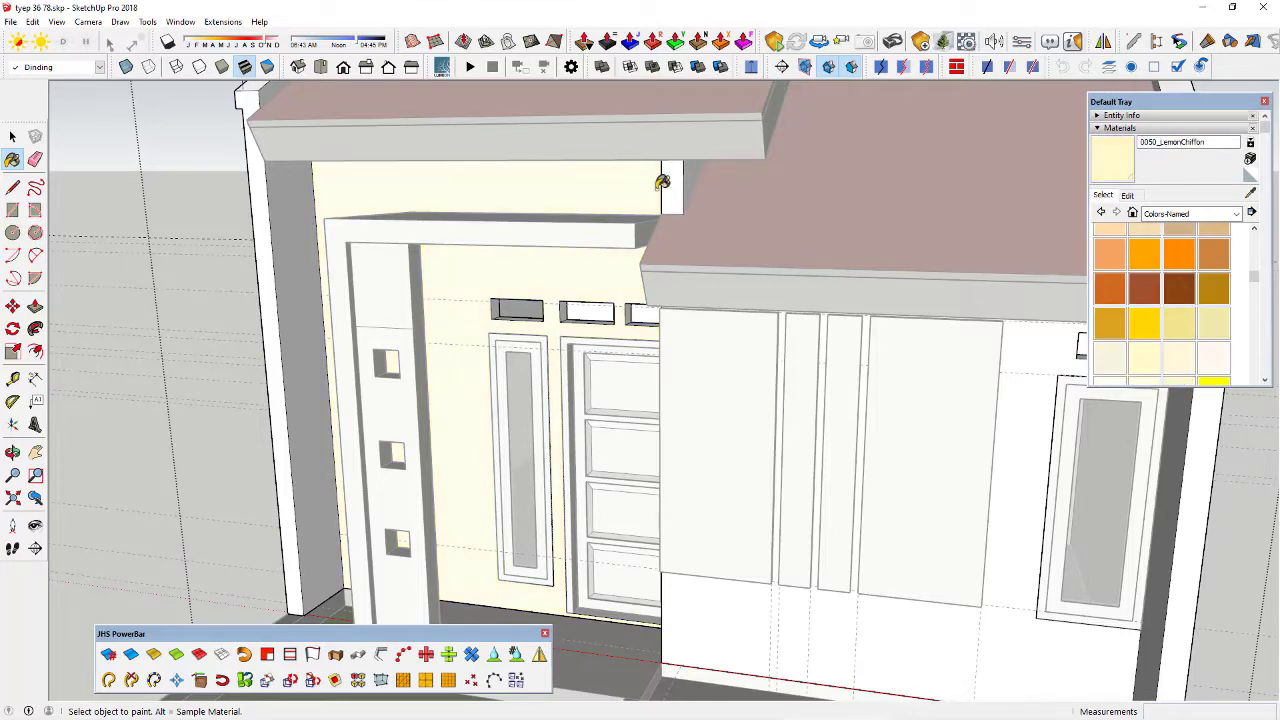
{"action": "scroll", "coordinate": [662, 182], "scroll_direction": "down", "scroll_amount": 3}
{"action": "key", "text": "space"}
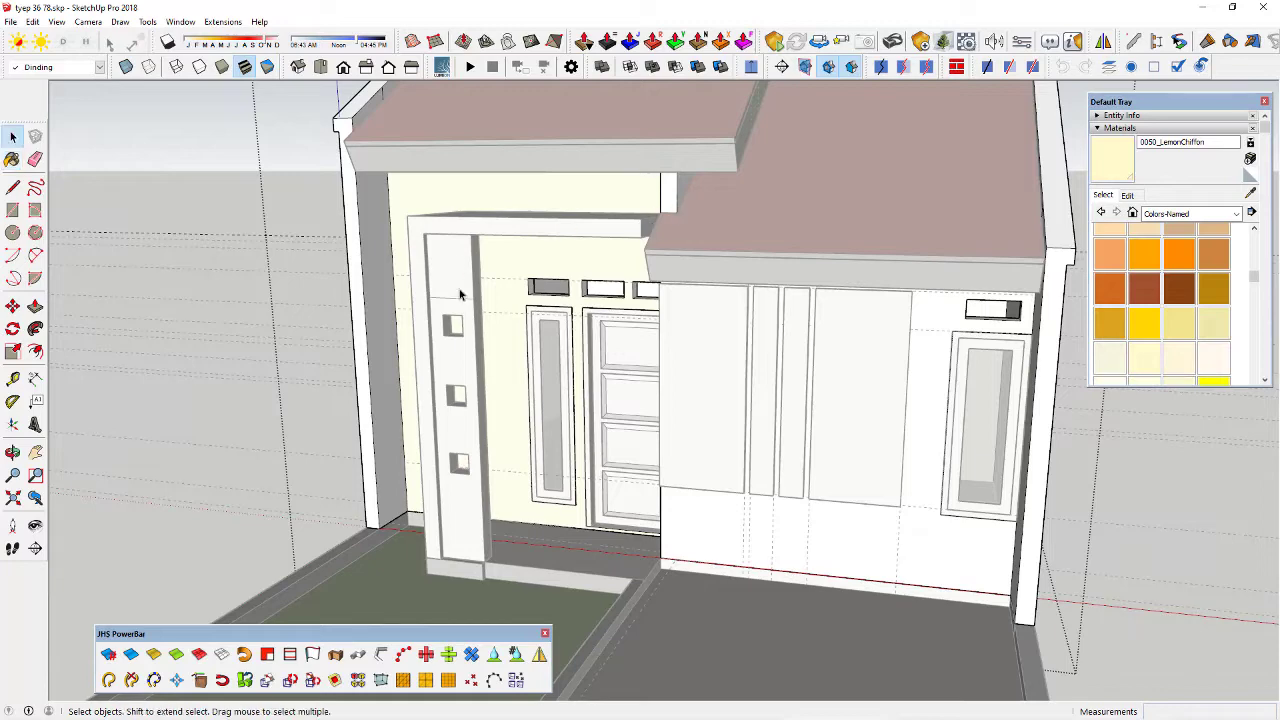
{"action": "middle_click_drag", "start_coordinate": [461, 292], "coordinate": [594, 299]}
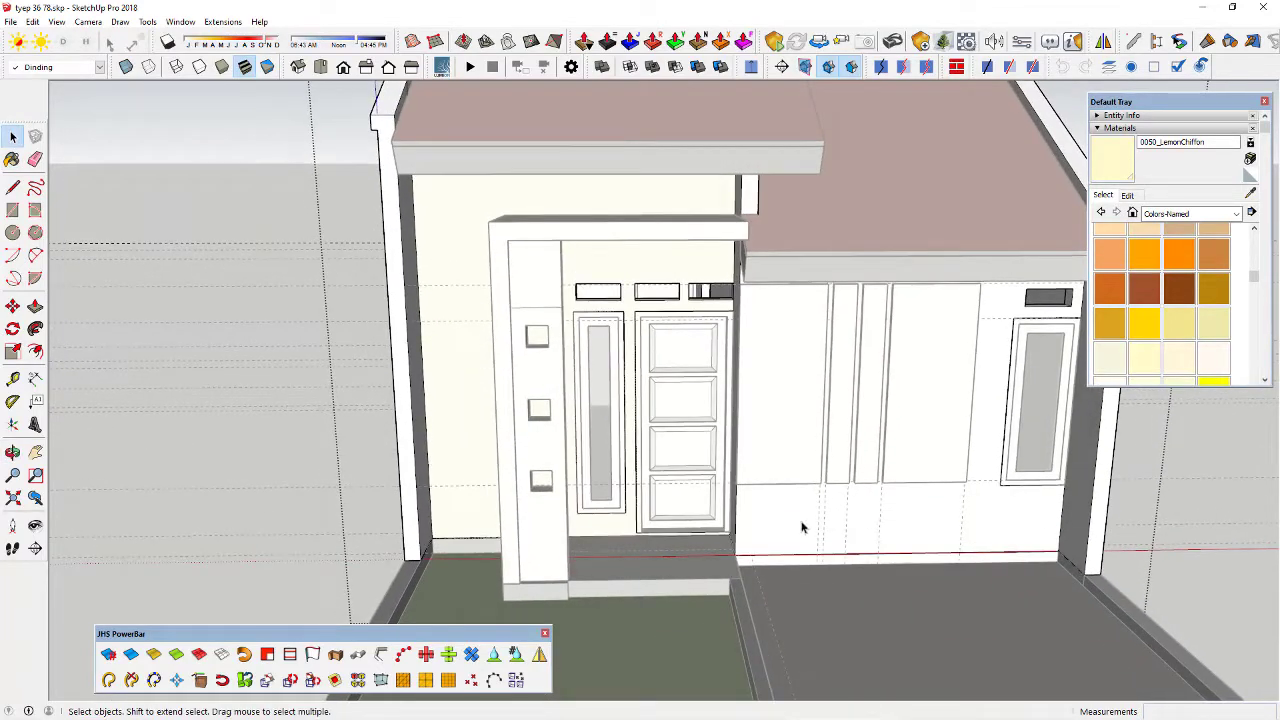
{"action": "left_click", "coordinate": [1115, 163]}
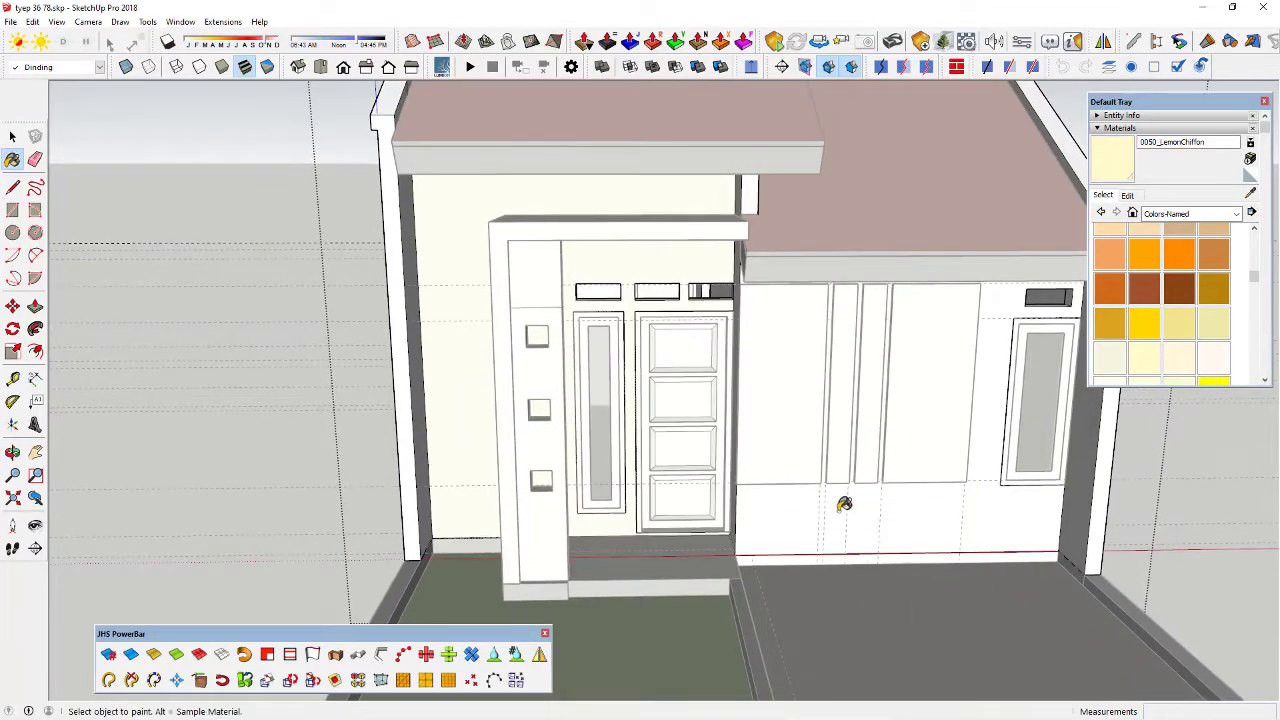
{"action": "mouse_move", "coordinate": [788, 497]}
{"action": "middle_mouse_down"}
{"action": "mouse_move", "coordinate": [843, 434]}
{"action": "mouse_move", "coordinate": [843, 509]}
{"action": "mouse_move", "coordinate": [591, 430]}
{"action": "middle_mouse_up"}
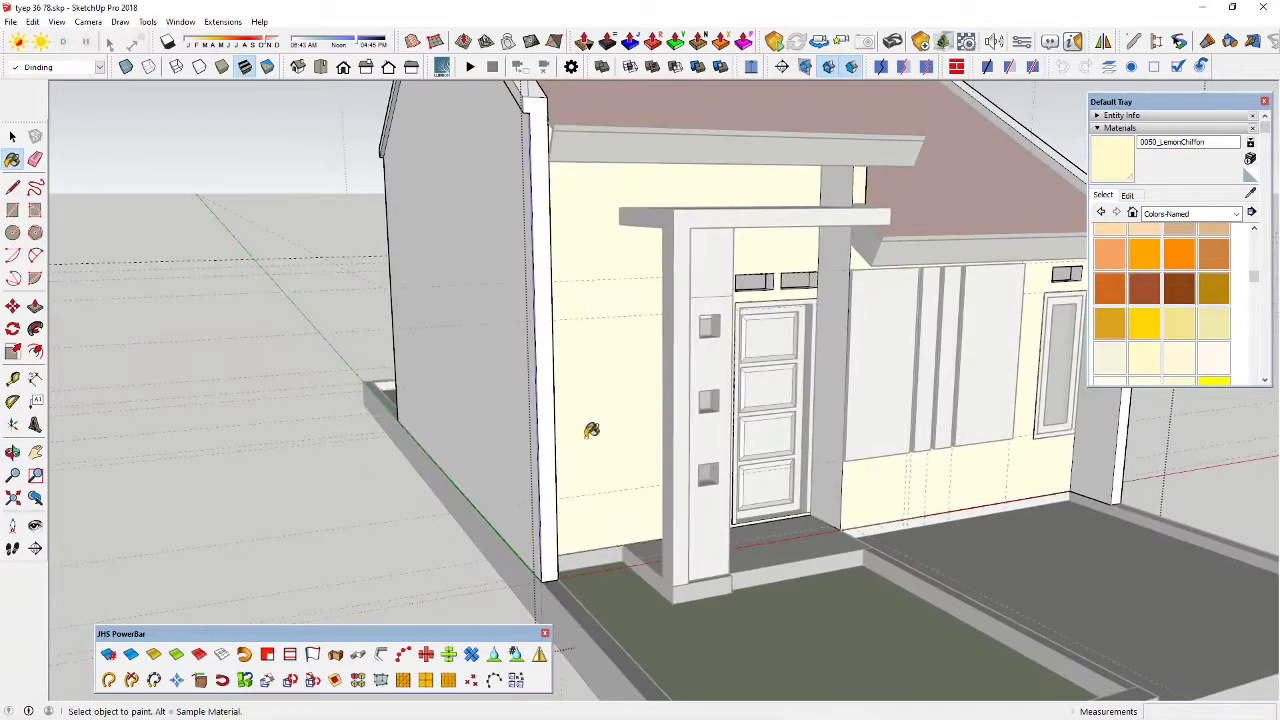
Paint the rear exterior walls and the inner face of the side wall beside the carport with LemonChiffon, and close the wall group
{"action": "middle_click_drag", "start_coordinate": [541, 343], "coordinate": [503, 338]}
{"action": "scroll", "coordinate": [503, 338], "scroll_direction": "down", "scroll_amount": 3}
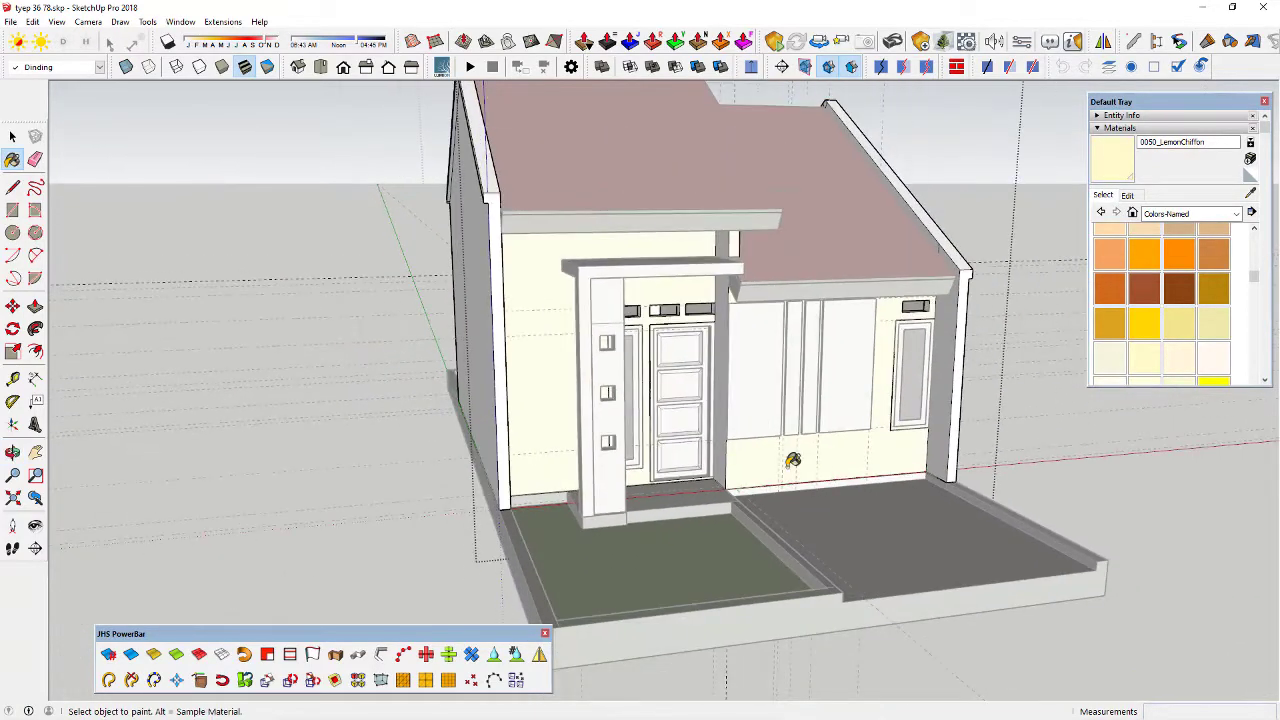
{"action": "scroll", "coordinate": [949, 340], "scroll_direction": "up", "scroll_amount": 2}
{"action": "mouse_move", "coordinate": [949, 336]}
{"action": "middle_mouse_down"}
{"action": "mouse_move", "coordinate": [860, 380]}
{"action": "mouse_move", "coordinate": [391, 337]}
{"action": "mouse_move", "coordinate": [720, 357]}
{"action": "mouse_move", "coordinate": [753, 302]}
{"action": "middle_mouse_up"}
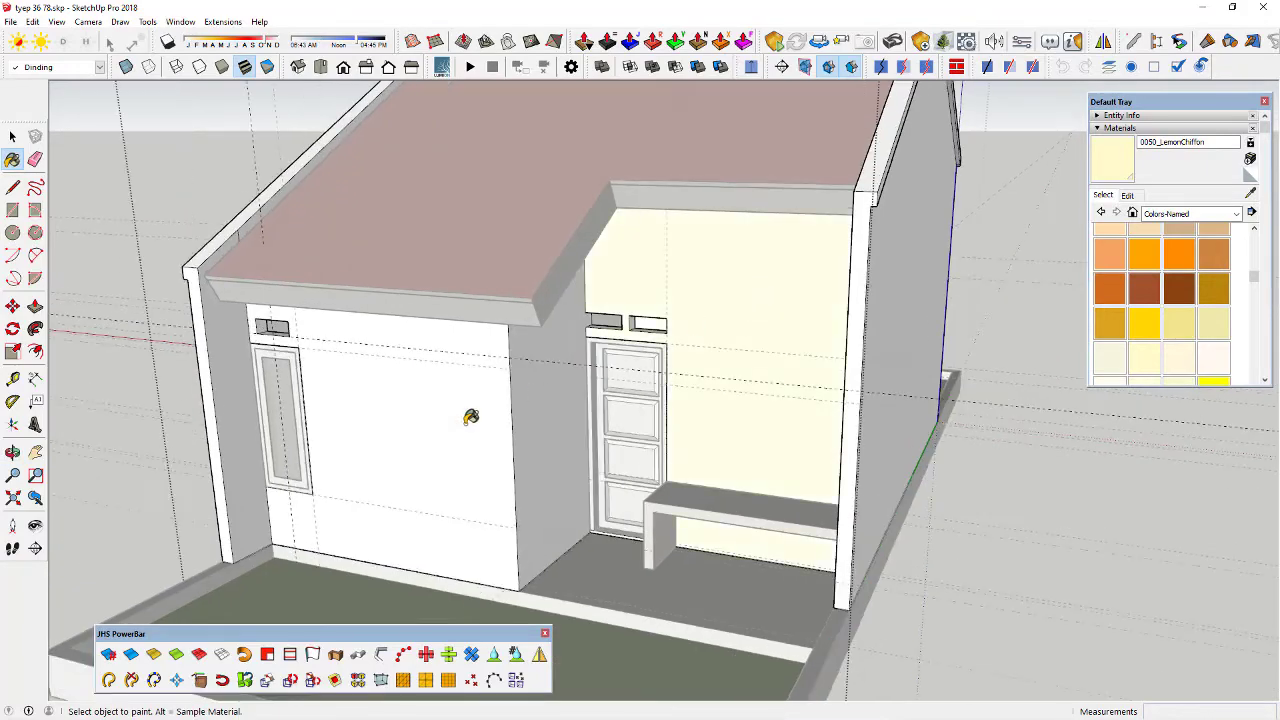
{"action": "scroll", "coordinate": [544, 405], "scroll_direction": "down", "scroll_amount": 2}
{"action": "middle_click_drag", "start_coordinate": [535, 414], "coordinate": [329, 430]}
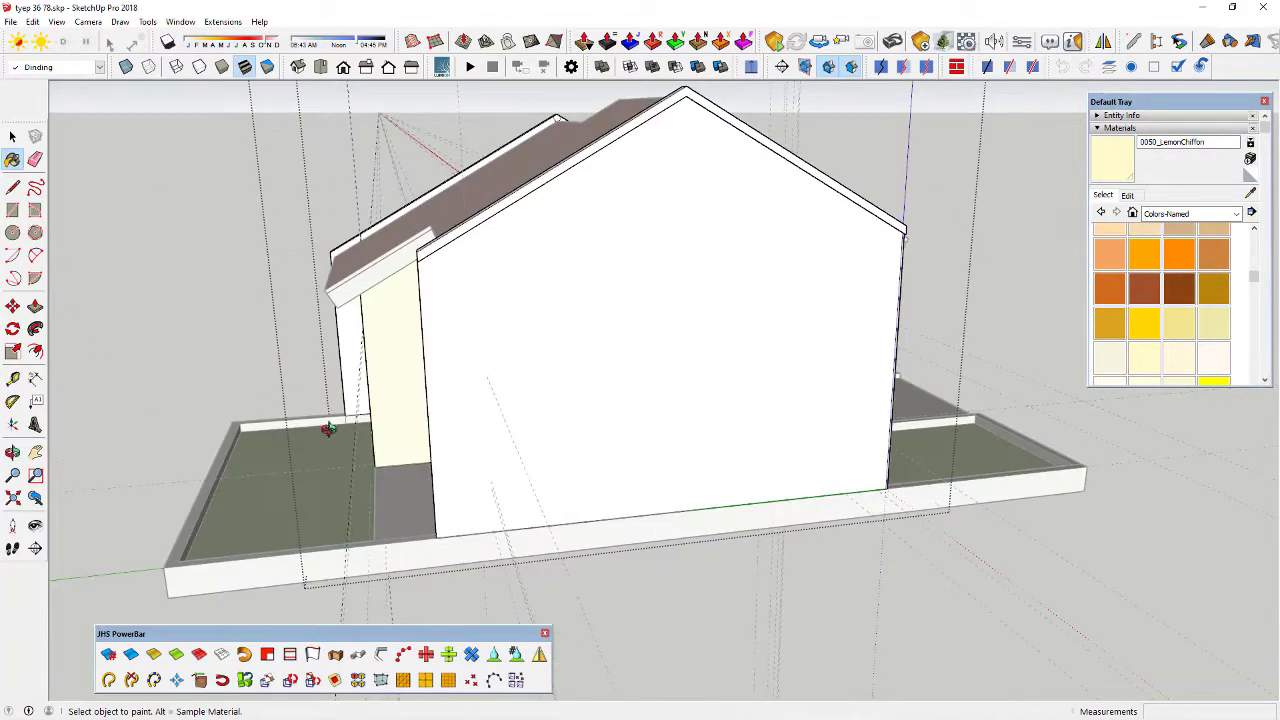
{"action": "middle_click_drag", "start_coordinate": [700, 422], "coordinate": [308, 418]}
{"action": "key", "text": "space"}
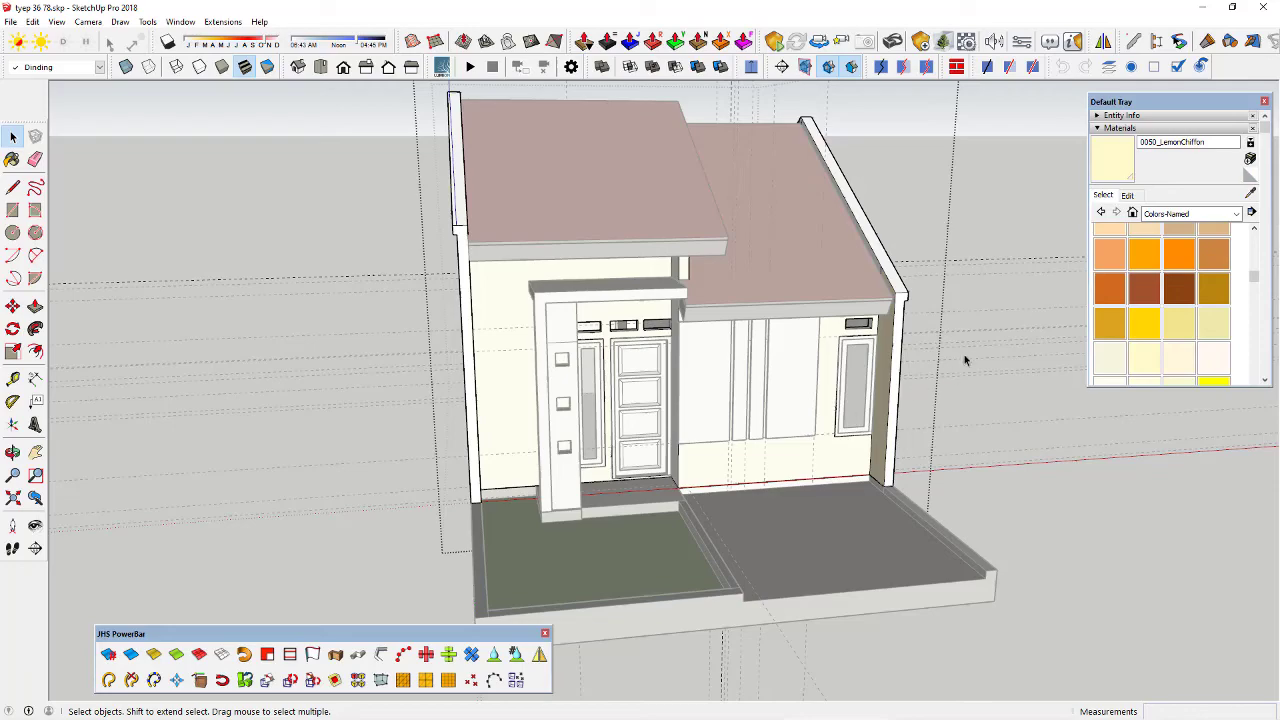
{"action": "left_click", "coordinate": [973, 231]}
Open the facade's decorative panel group and paint its two wide panels with Chocolate
{"action": "middle_click_drag", "start_coordinate": [718, 398], "coordinate": [574, 360]}
{"action": "scroll", "coordinate": [664, 393], "scroll_direction": "up", "scroll_amount": 4}
{"action": "double_click", "coordinate": [574, 360]}
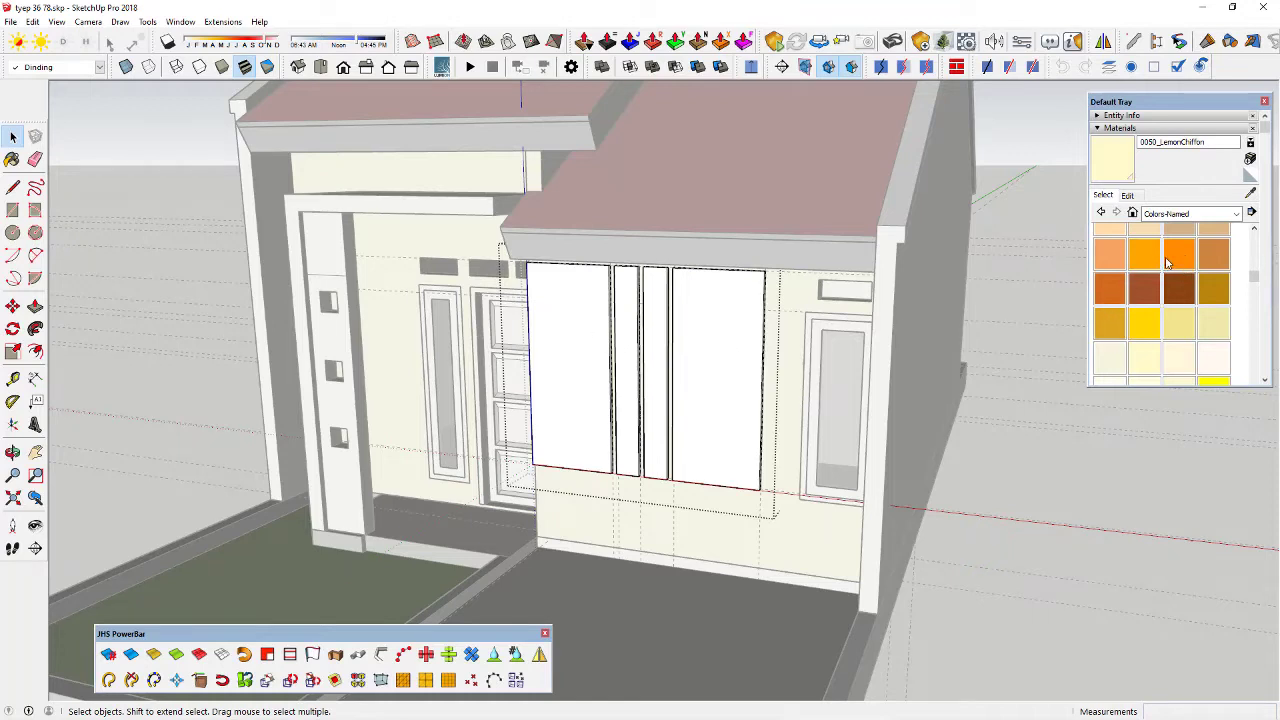
{"action": "left_click", "coordinate": [1166, 262]}
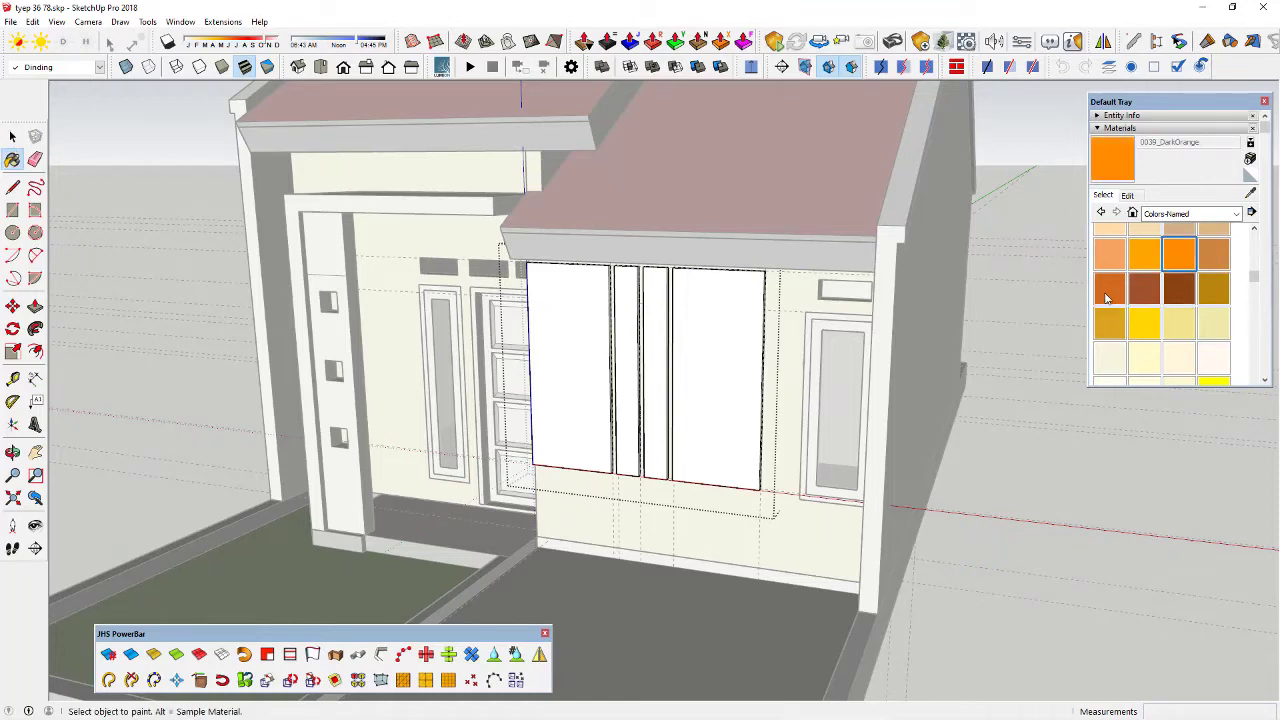
{"action": "left_click", "coordinate": [1109, 290]}
{"action": "left_click", "coordinate": [560, 315]}
{"action": "middle_click_drag", "start_coordinate": [560, 315], "coordinate": [731, 323]}
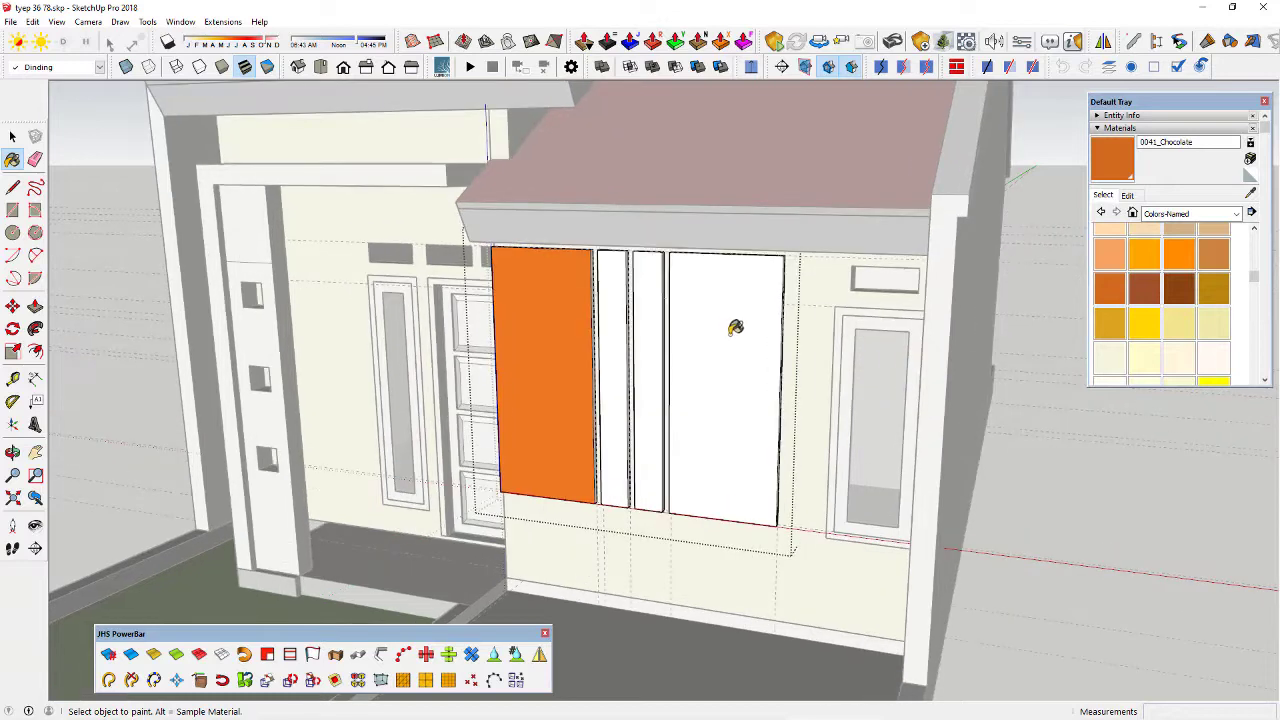
{"action": "left_click", "coordinate": [741, 333]}
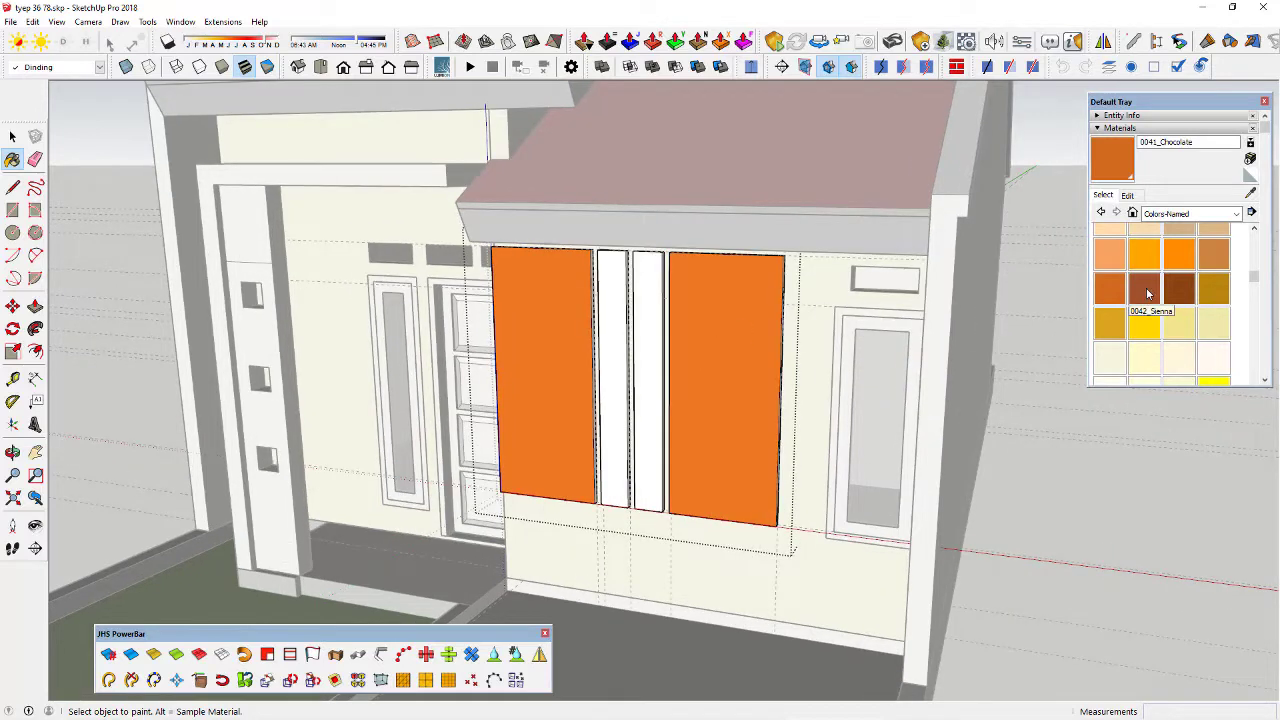
Try Sienna on the two wide facade panels and repaint them with Chocolate
{"action": "left_click", "coordinate": [1146, 290]}
{"action": "left_click", "coordinate": [753, 296]}
{"action": "left_click", "coordinate": [549, 336]}
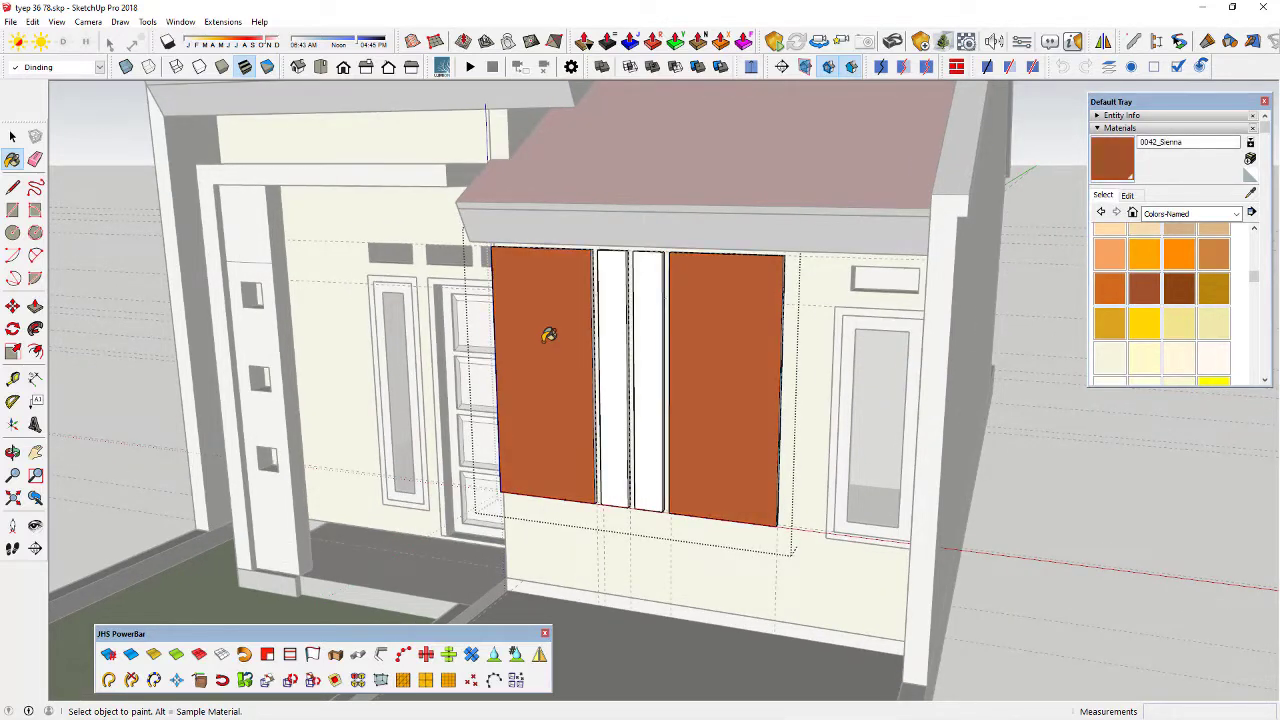
{"action": "left_click", "coordinate": [1116, 294]}
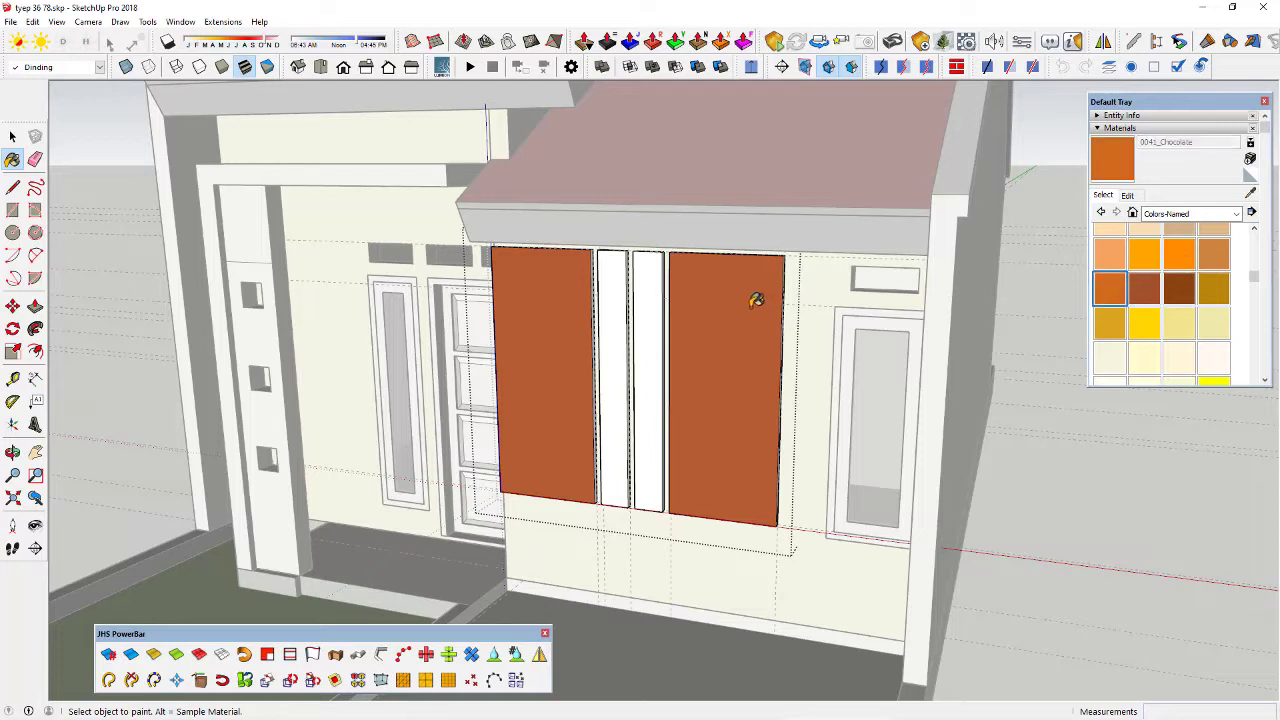
{"action": "left_click", "coordinate": [754, 294]}
{"action": "left_click", "coordinate": [541, 318]}
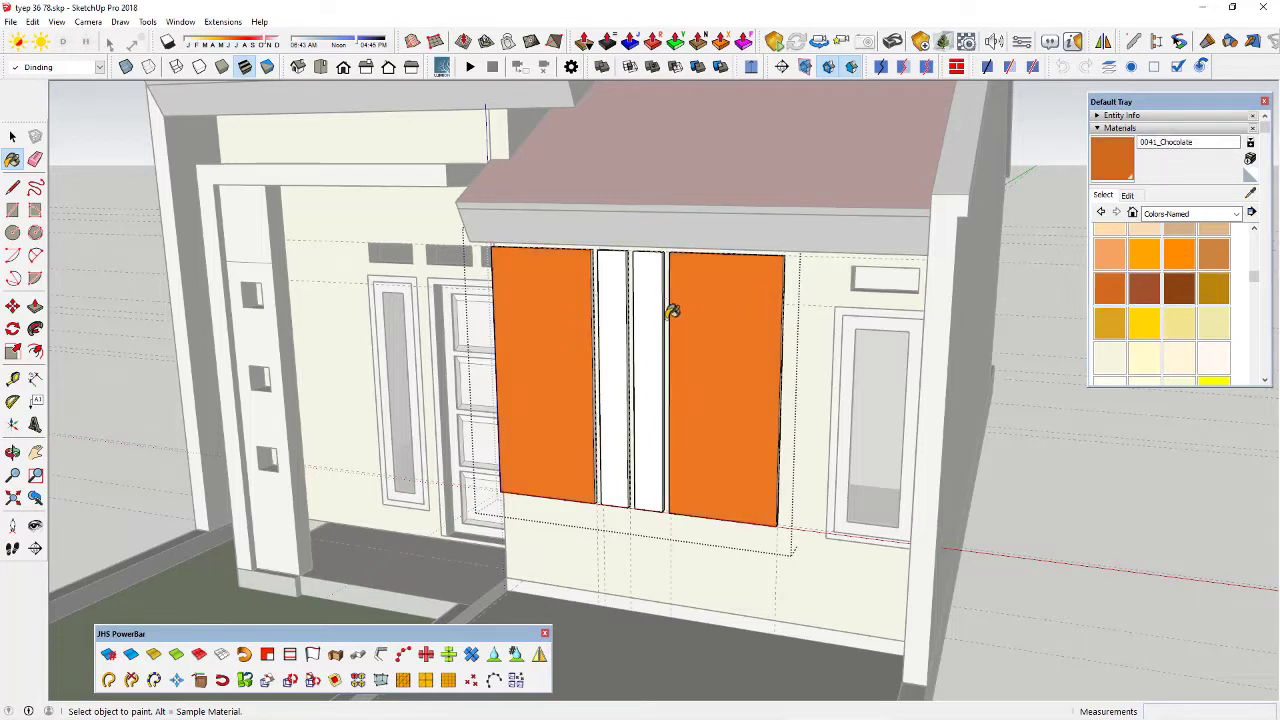
Paint the two narrow facade panels between the wide ones with SaddleBrown
{"action": "left_click", "coordinate": [1175, 293]}
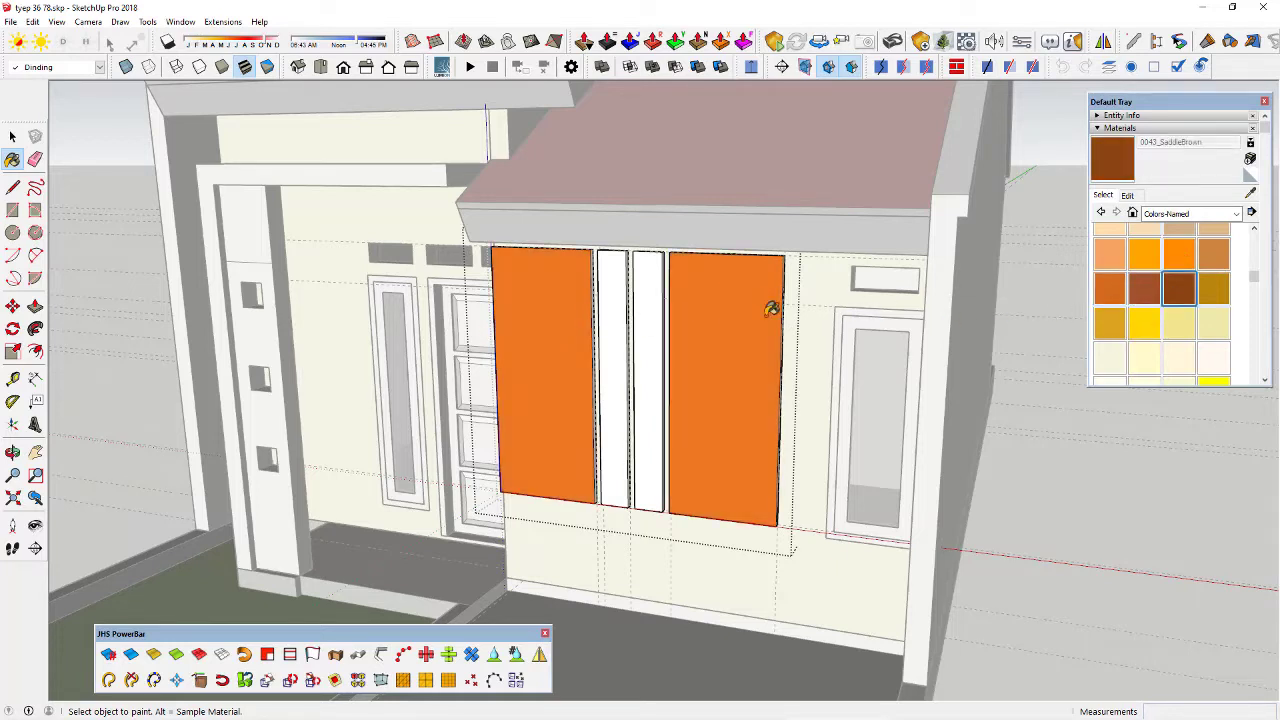
{"action": "left_click", "coordinate": [646, 290]}
{"action": "left_click", "coordinate": [616, 290]}
{"action": "mouse_move", "coordinate": [616, 290]}
{"action": "middle_mouse_down"}
{"action": "mouse_move", "coordinate": [1020, 271]}
{"action": "mouse_move", "coordinate": [857, 349]}
{"action": "mouse_move", "coordinate": [862, 369]}
{"action": "middle_mouse_up"}
{"action": "key", "text": "space"}
{"action": "scroll", "coordinate": [1019, 271], "scroll_direction": "down", "scroll_amount": 3}
{"action": "scroll", "coordinate": [563, 279], "scroll_direction": "up", "scroll_amount": 3}
{"action": "middle_click_drag", "start_coordinate": [563, 279], "coordinate": [512, 352]}
{"action": "scroll", "coordinate": [560, 284], "scroll_direction": "up", "scroll_amount": 2}
{"action": "scroll", "coordinate": [558, 284], "scroll_direction": "down", "scroll_amount": 4}
{"action": "scroll", "coordinate": [515, 352], "scroll_direction": "up", "scroll_amount": 2}
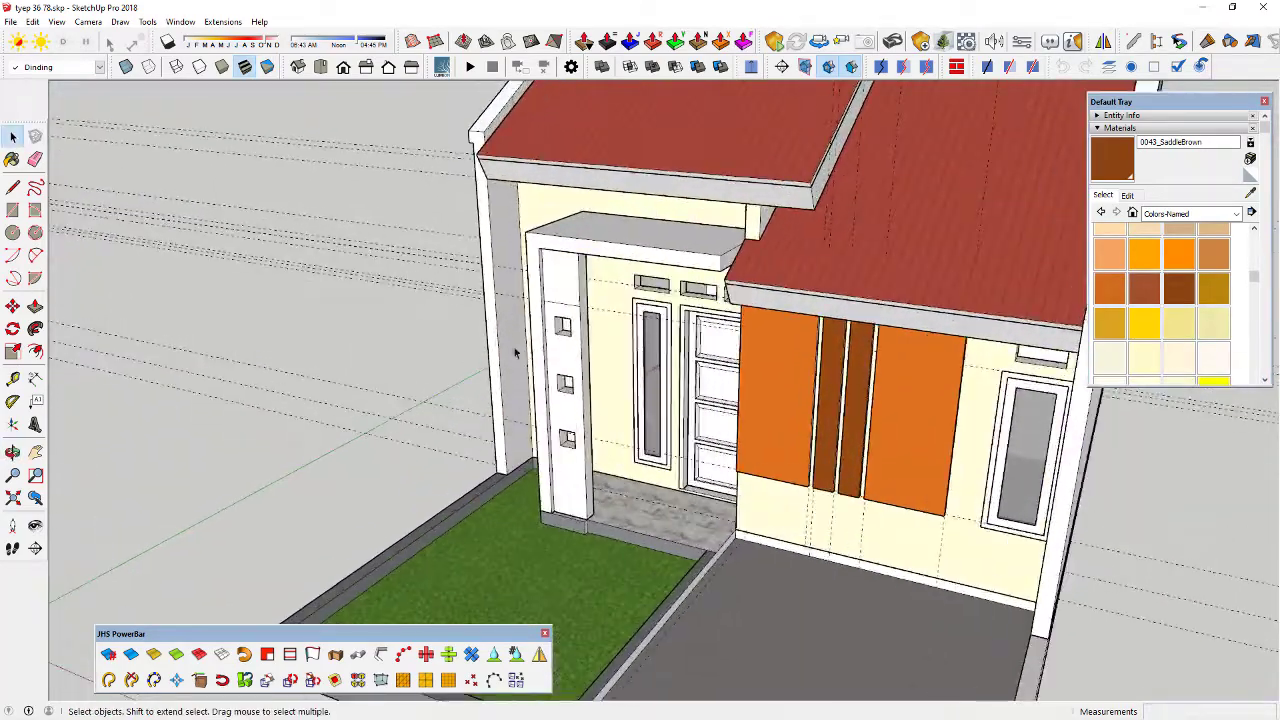
Sample the wall's LemonChiffon and paint the porch-side wall's inner face and both side walls' front ends with it
{"action": "scroll", "coordinate": [512, 348], "scroll_direction": "up", "scroll_amount": 2}
{"action": "double_click", "coordinate": [508, 342]}
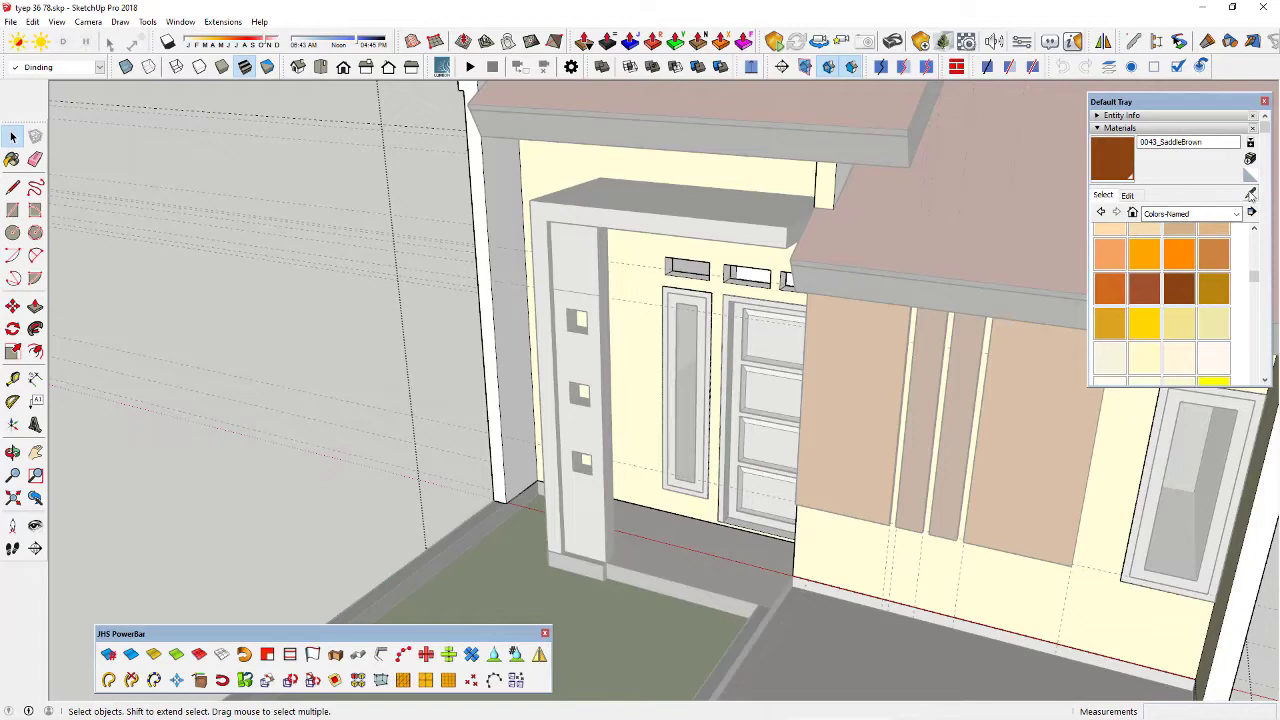
{"action": "left_click", "coordinate": [572, 162], "text": "alt"}
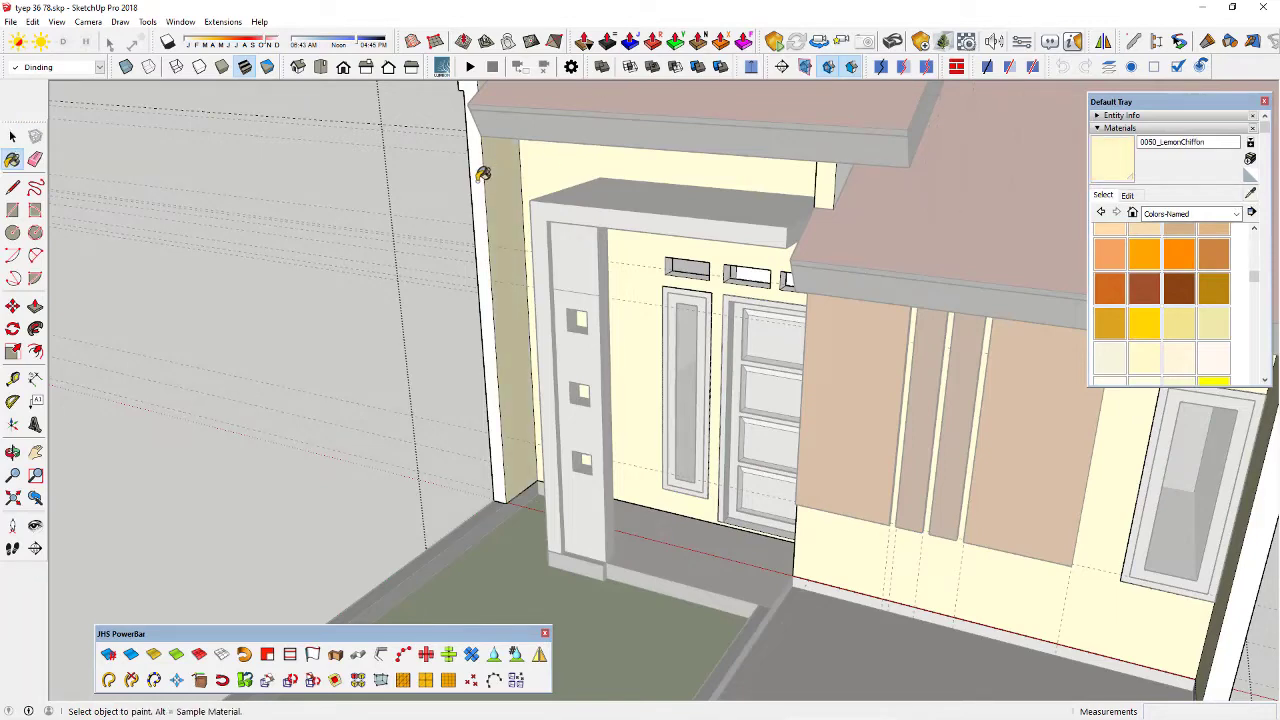
{"action": "scroll", "coordinate": [986, 374], "scroll_direction": "down", "scroll_amount": 5}
{"action": "scroll", "coordinate": [980, 340], "scroll_direction": "up", "scroll_amount": 4}
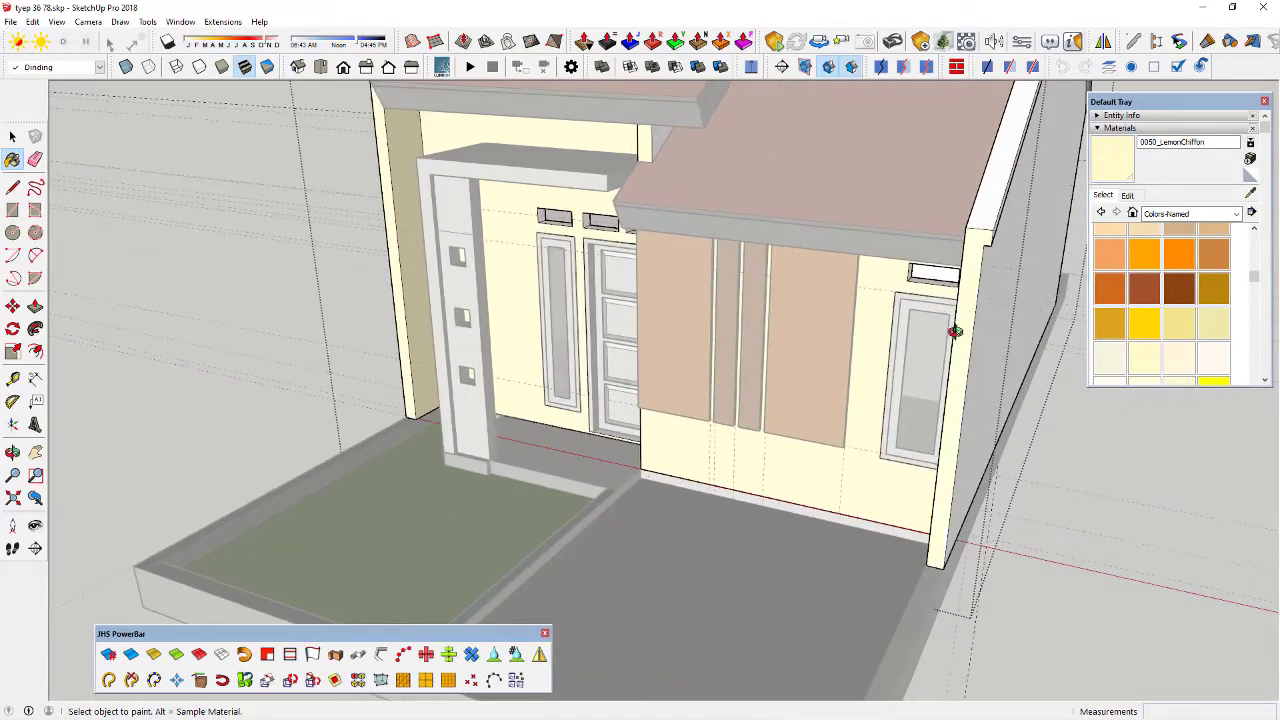
{"action": "middle_click_drag", "start_coordinate": [955, 331], "coordinate": [975, 265]}
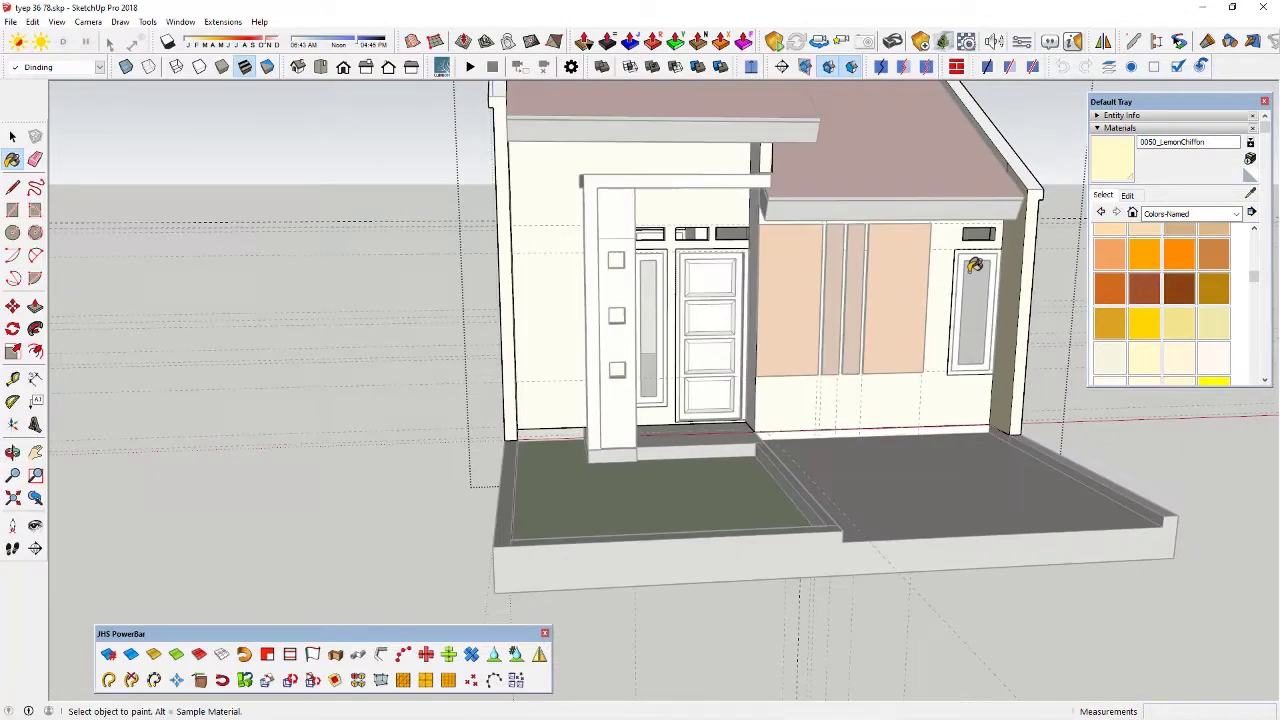
{"action": "left_click", "coordinate": [1052, 258]}
{"action": "scroll", "coordinate": [776, 345], "scroll_direction": "down", "scroll_amount": 2}
{"action": "middle_click_drag", "start_coordinate": [629, 389], "coordinate": [425, 362]}
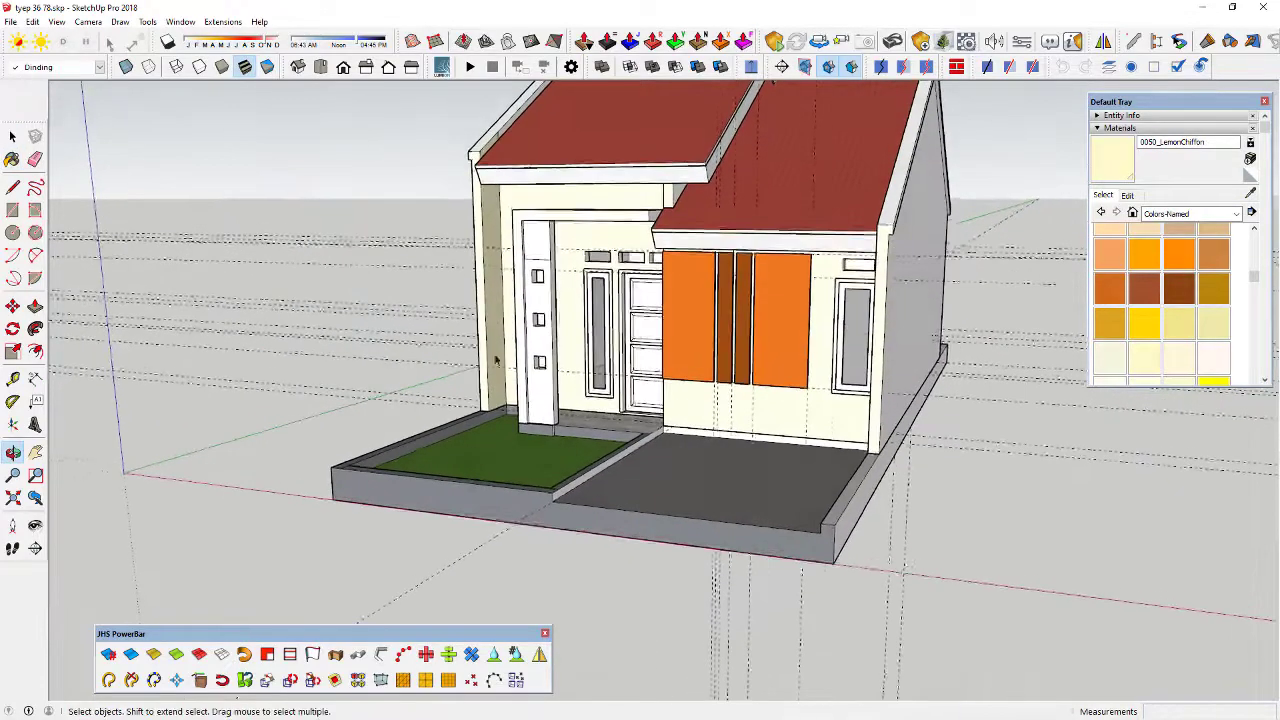
Open the porch frame group and paint the front and side of its pillar with square openings in SaddleBrown
{"action": "scroll", "coordinate": [510, 356], "scroll_direction": "up", "scroll_amount": 3}
{"action": "middle_click_drag", "start_coordinate": [609, 296], "coordinate": [560, 275]}
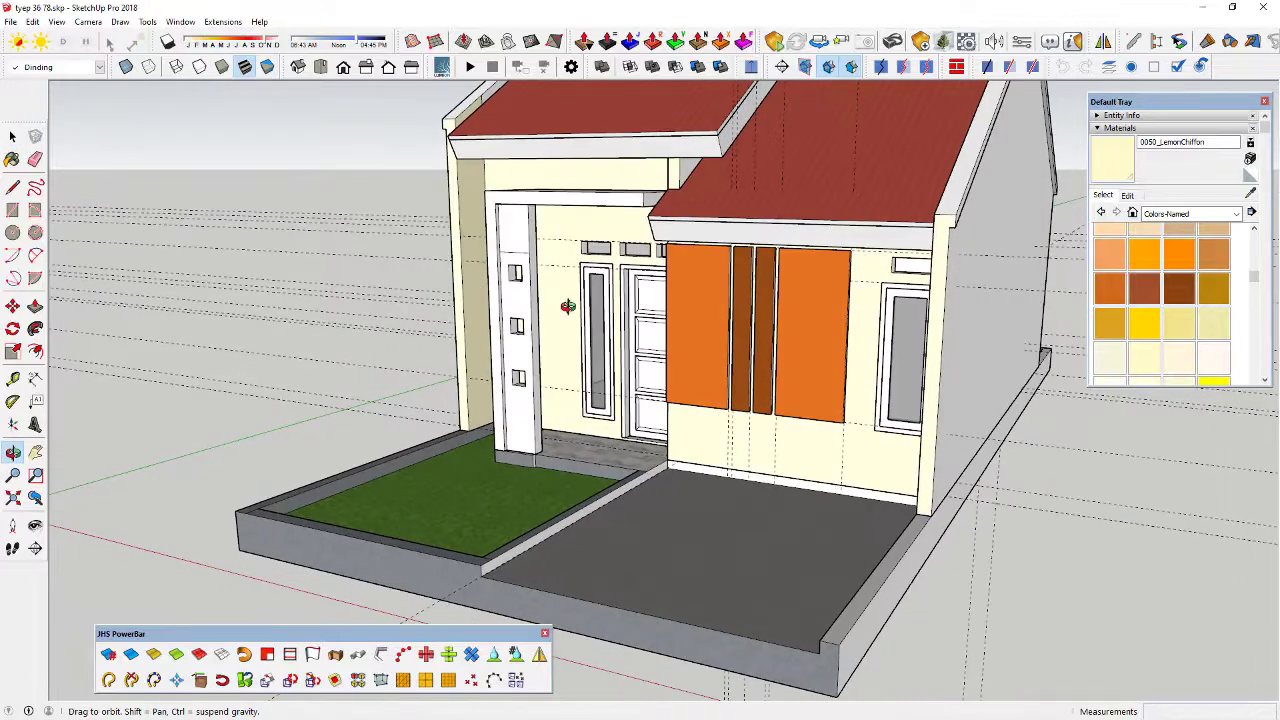
{"action": "scroll", "coordinate": [509, 258], "scroll_direction": "up", "scroll_amount": 5}
{"action": "double_click", "coordinate": [507, 258]}
{"action": "triple_click", "coordinate": [507, 258]}
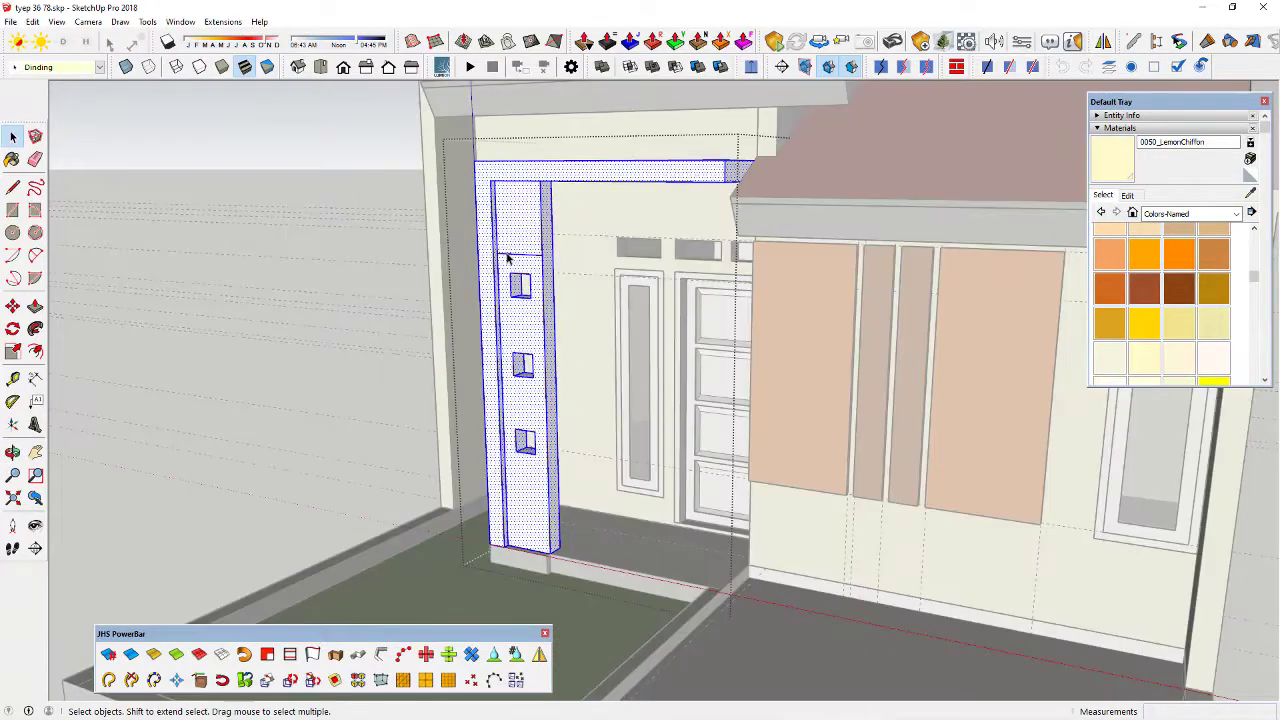
{"action": "key", "text": "Escape"}
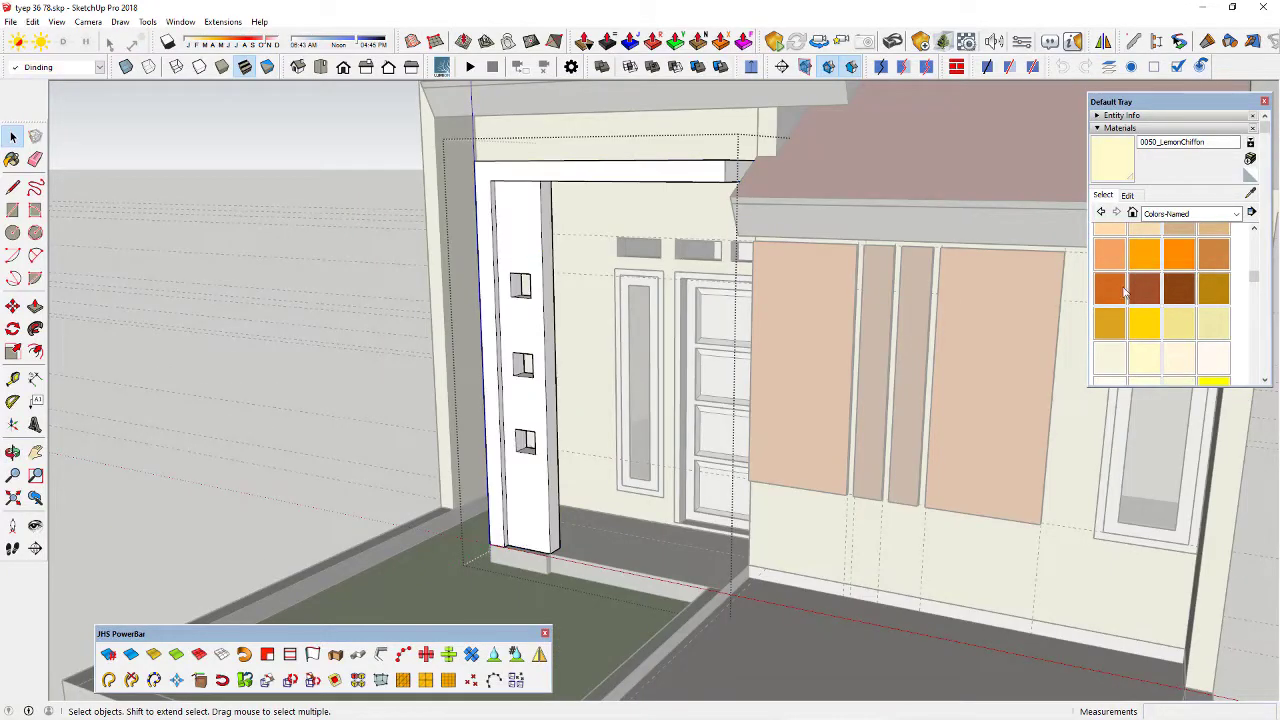
{"action": "left_click", "coordinate": [1180, 291]}
{"action": "left_click", "coordinate": [515, 198]}
{"action": "left_click", "coordinate": [551, 200]}
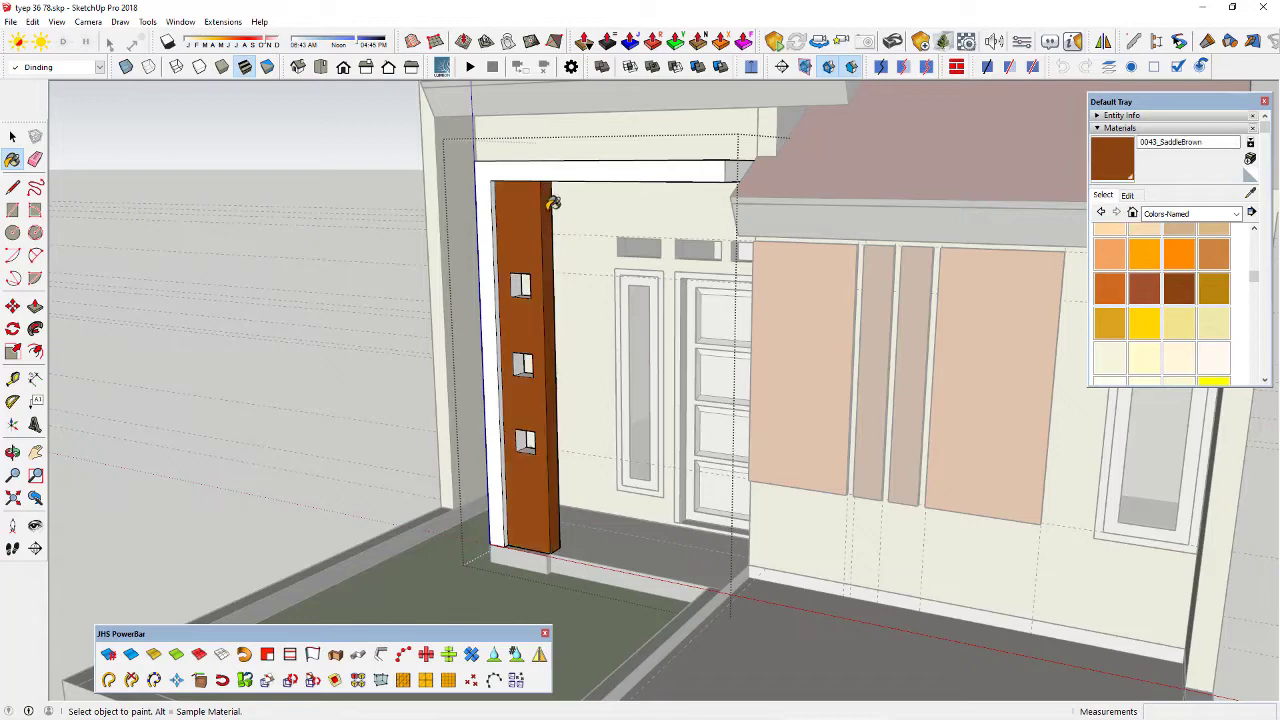
{"action": "key", "text": "space"}
{"action": "scroll", "coordinate": [240, 308], "scroll_direction": "down", "scroll_amount": 3}
{"action": "left_click", "coordinate": [259, 300]}
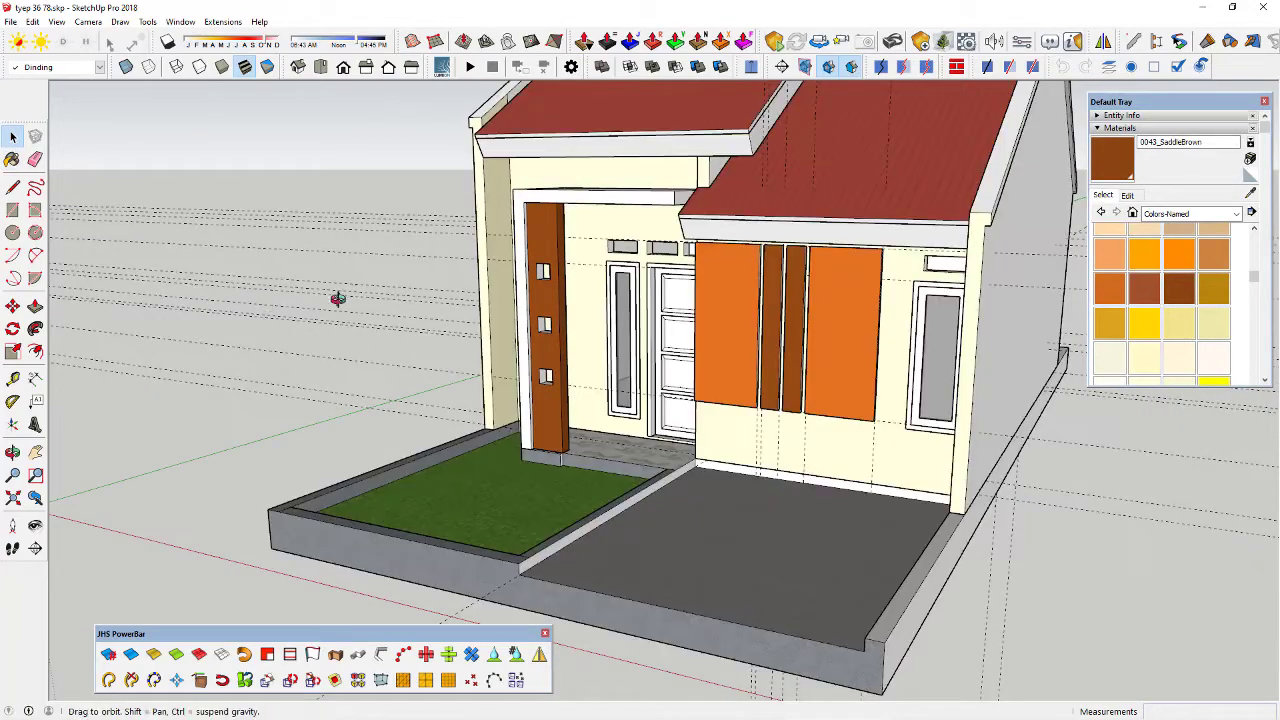
{"action": "mouse_move", "coordinate": [338, 298]}
{"action": "middle_mouse_down"}
{"action": "mouse_move", "coordinate": [363, 297]}
{"action": "mouse_move", "coordinate": [369, 317]}
{"action": "mouse_move", "coordinate": [446, 311]}
{"action": "mouse_move", "coordinate": [405, 326]}
{"action": "mouse_move", "coordinate": [346, 317]}
{"action": "middle_mouse_up"}
Open the wall group and paint the outer faces of both side walls with DimGray from Colors-Named
{"action": "middle_click_drag", "start_coordinate": [937, 323], "coordinate": [812, 360]}
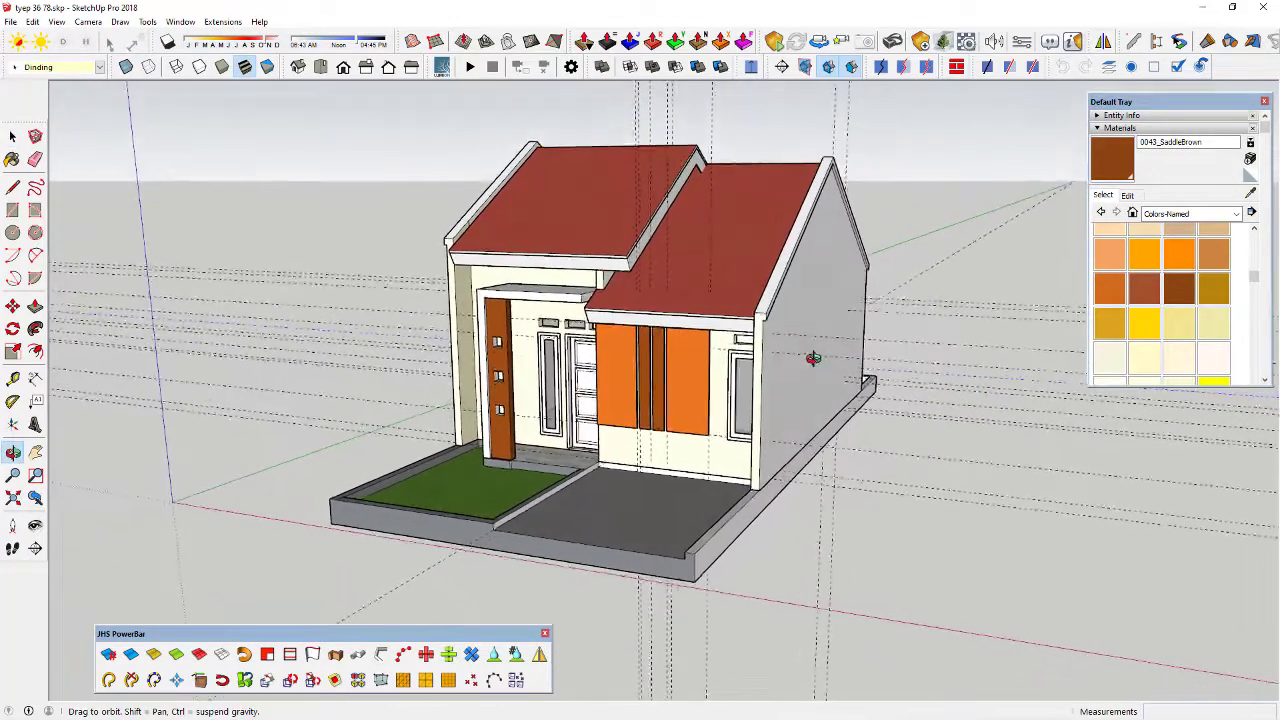
{"action": "scroll", "coordinate": [813, 351], "scroll_direction": "up", "scroll_amount": 3}
{"action": "scroll", "coordinate": [810, 352], "scroll_direction": "up", "scroll_amount": 2}
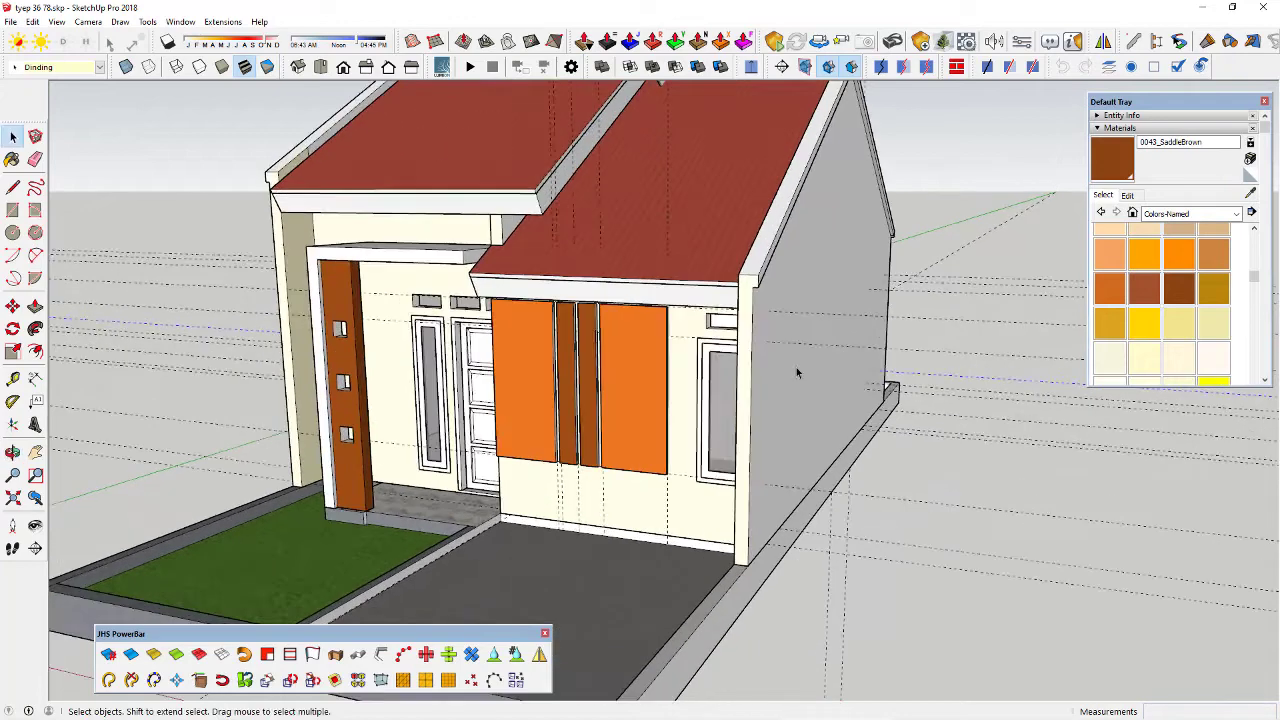
{"action": "left_click", "coordinate": [1237, 213]}
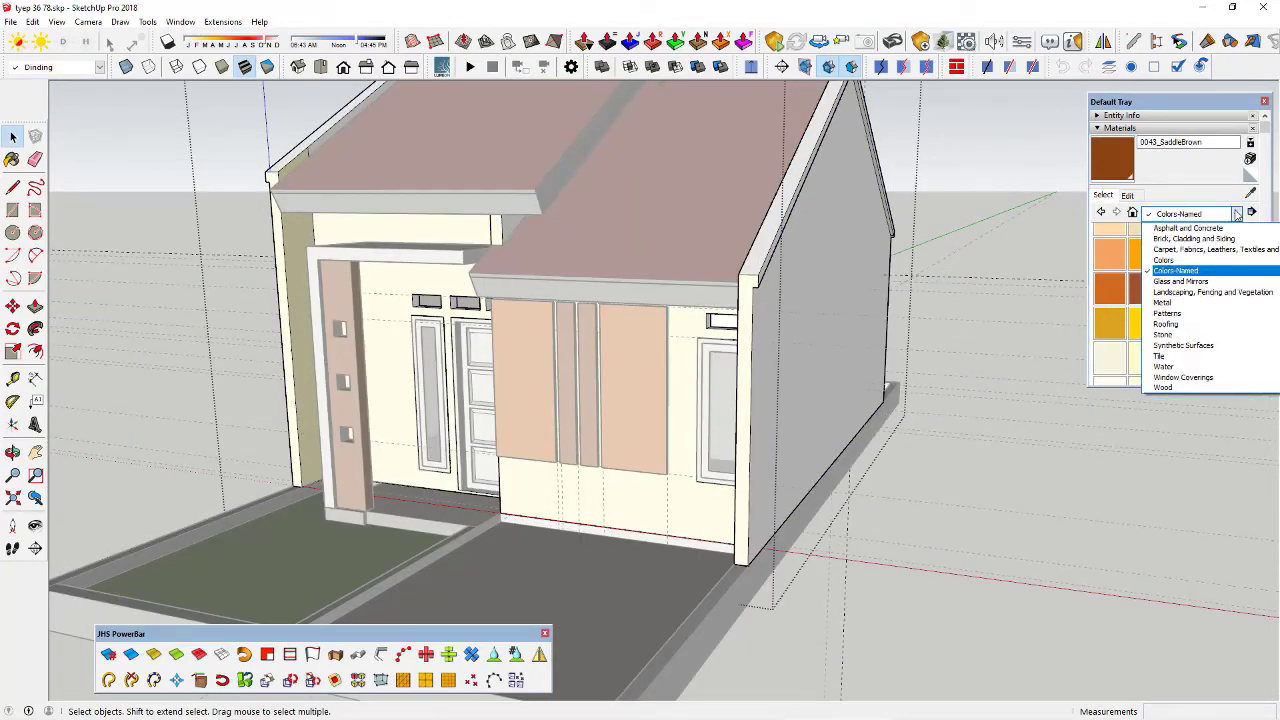
{"action": "left_click", "coordinate": [1175, 270]}
{"action": "scroll", "coordinate": [1205, 290], "scroll_direction": "down", "scroll_amount": 7}
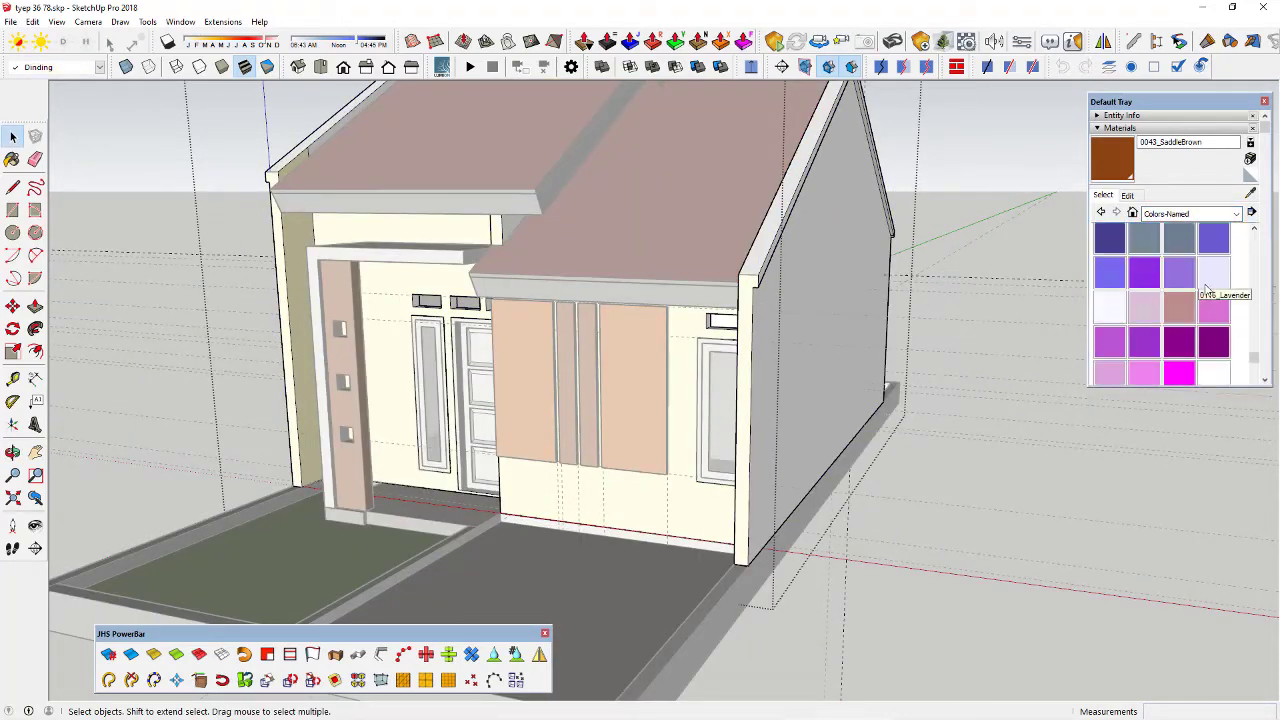
{"action": "scroll", "coordinate": [1205, 290], "scroll_direction": "down", "scroll_amount": 4}
{"action": "left_click", "coordinate": [1147, 291]}
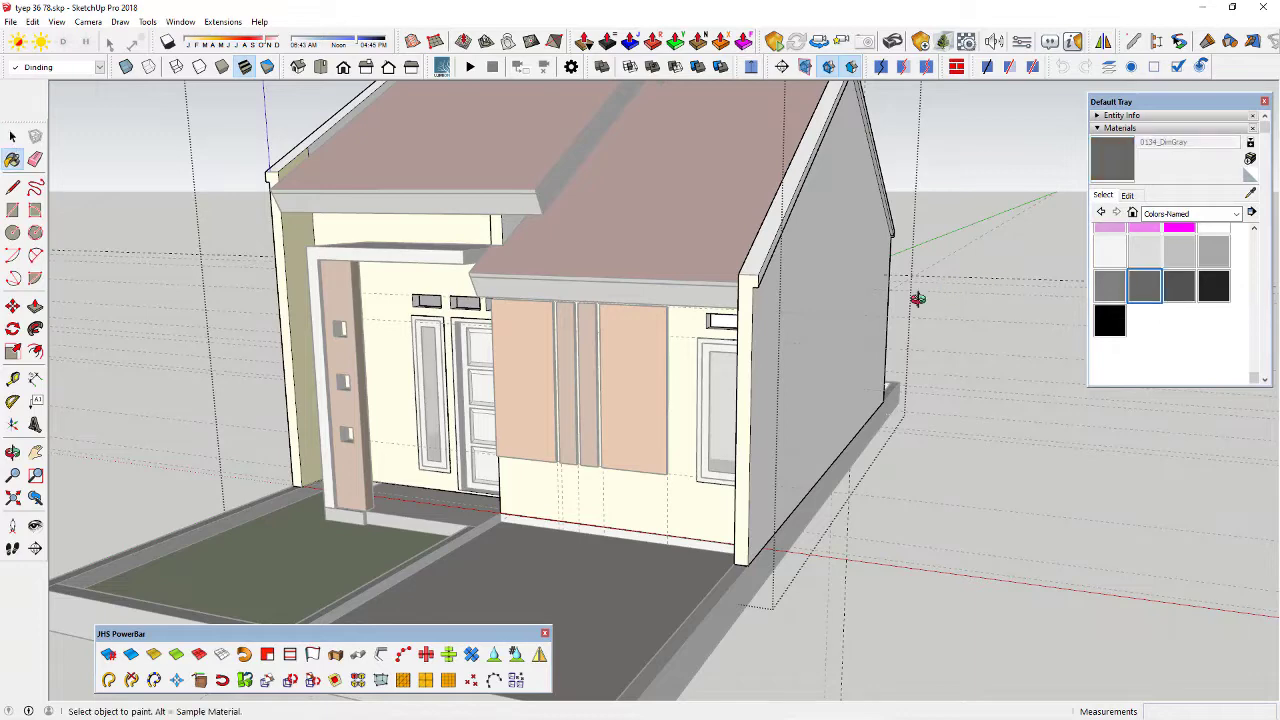
{"action": "mouse_move", "coordinate": [914, 286]}
{"action": "middle_mouse_down"}
{"action": "mouse_move", "coordinate": [783, 294]}
{"action": "mouse_move", "coordinate": [992, 310]}
{"action": "mouse_move", "coordinate": [320, 322]}
{"action": "middle_mouse_up"}
{"action": "left_click", "coordinate": [780, 294]}
{"action": "left_click", "coordinate": [626, 291]}
{"action": "key", "text": "space"}
{"action": "left_click", "coordinate": [967, 196]}
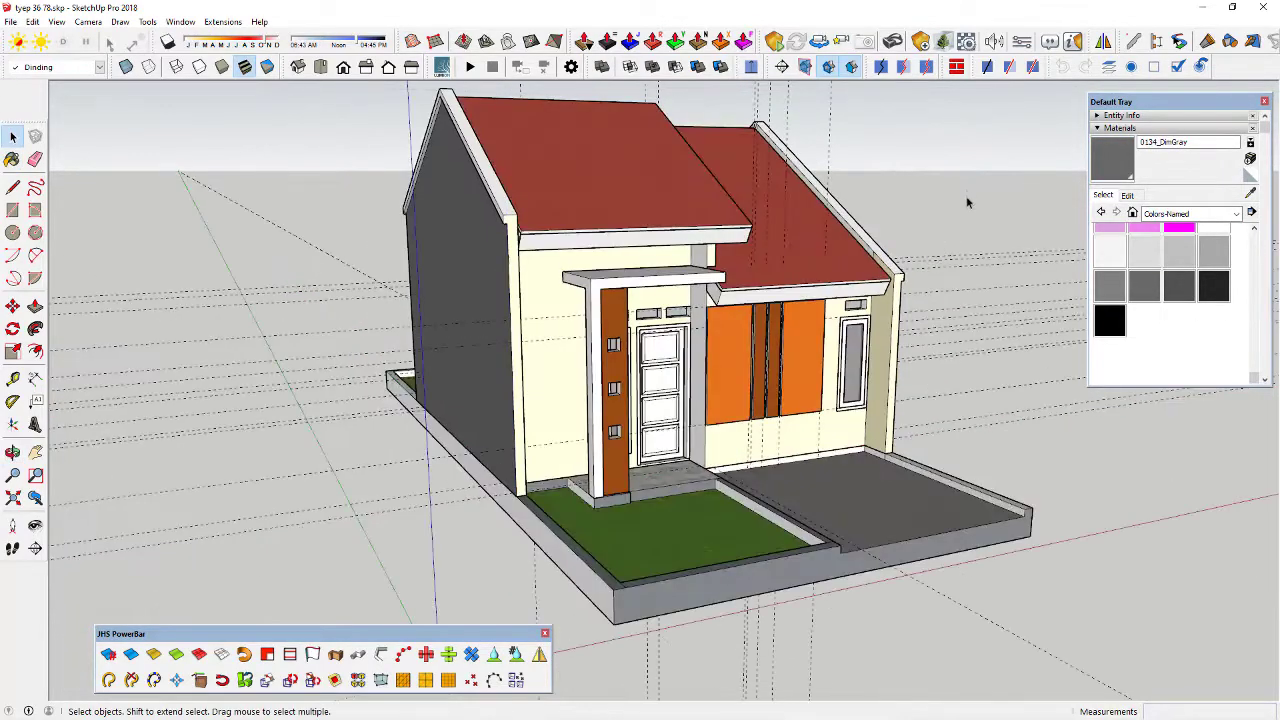
Select the parts of the house together and combine them into one group
{"action": "middle_click_drag", "start_coordinate": [748, 282], "coordinate": [656, 320]}
{"action": "scroll", "coordinate": [539, 310], "scroll_direction": "up", "scroll_amount": 2}
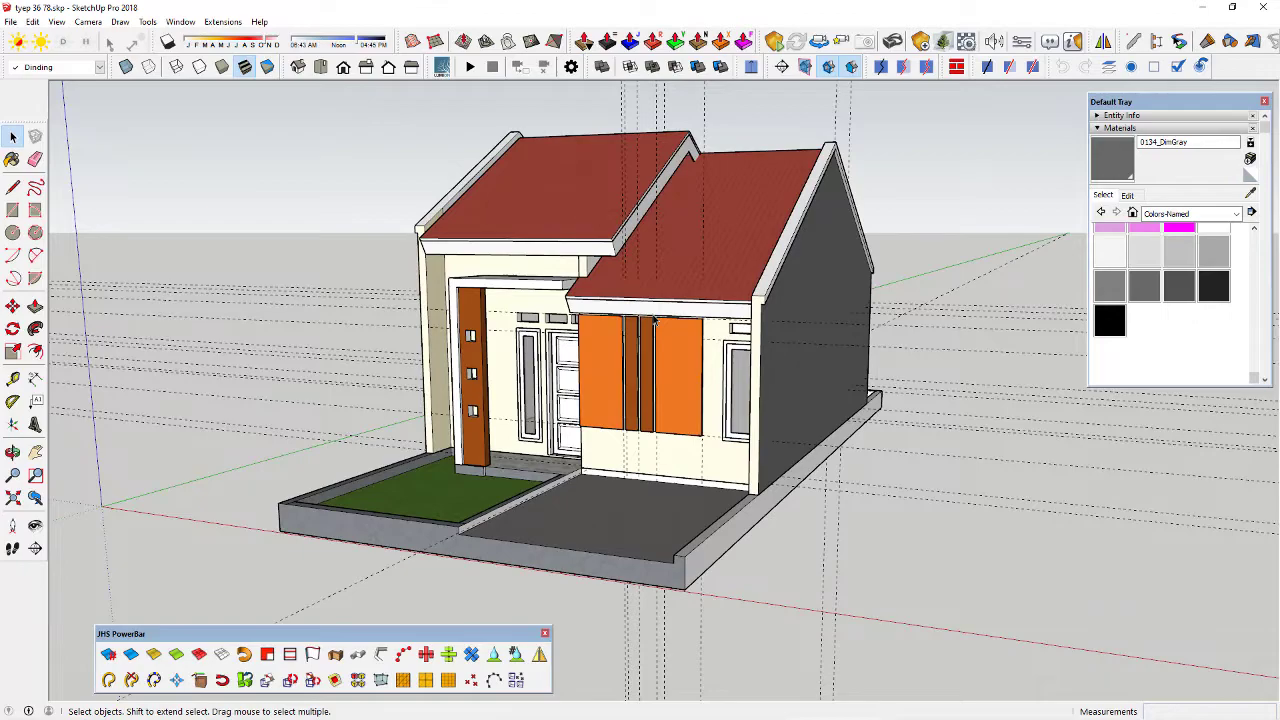
{"action": "middle_click_drag", "start_coordinate": [655, 320], "coordinate": [620, 345]}
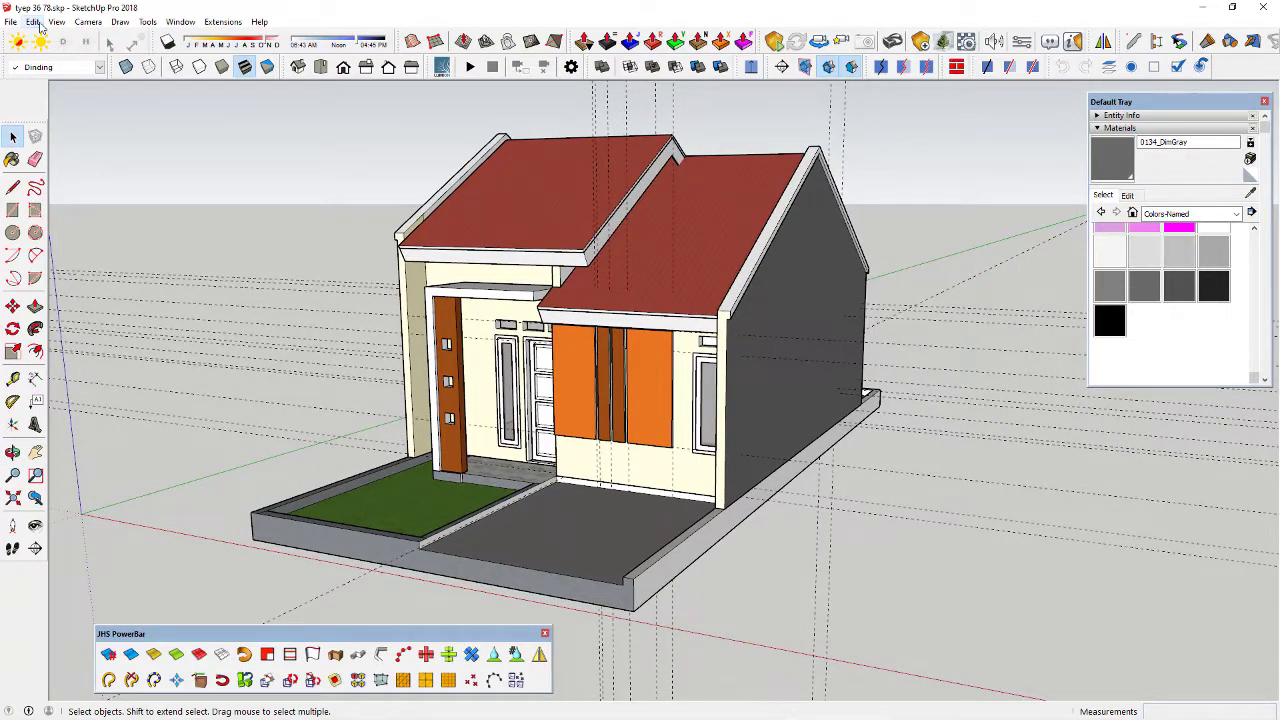
{"action": "scroll", "coordinate": [529, 195], "scroll_direction": "down", "scroll_amount": 3}
{"action": "middle_click_drag", "start_coordinate": [405, 150], "coordinate": [443, 165]}
{"action": "left_click_drag", "start_coordinate": [773, 442], "coordinate": [800, 482]}
{"action": "scroll", "coordinate": [522, 243], "scroll_direction": "up", "scroll_amount": 2}
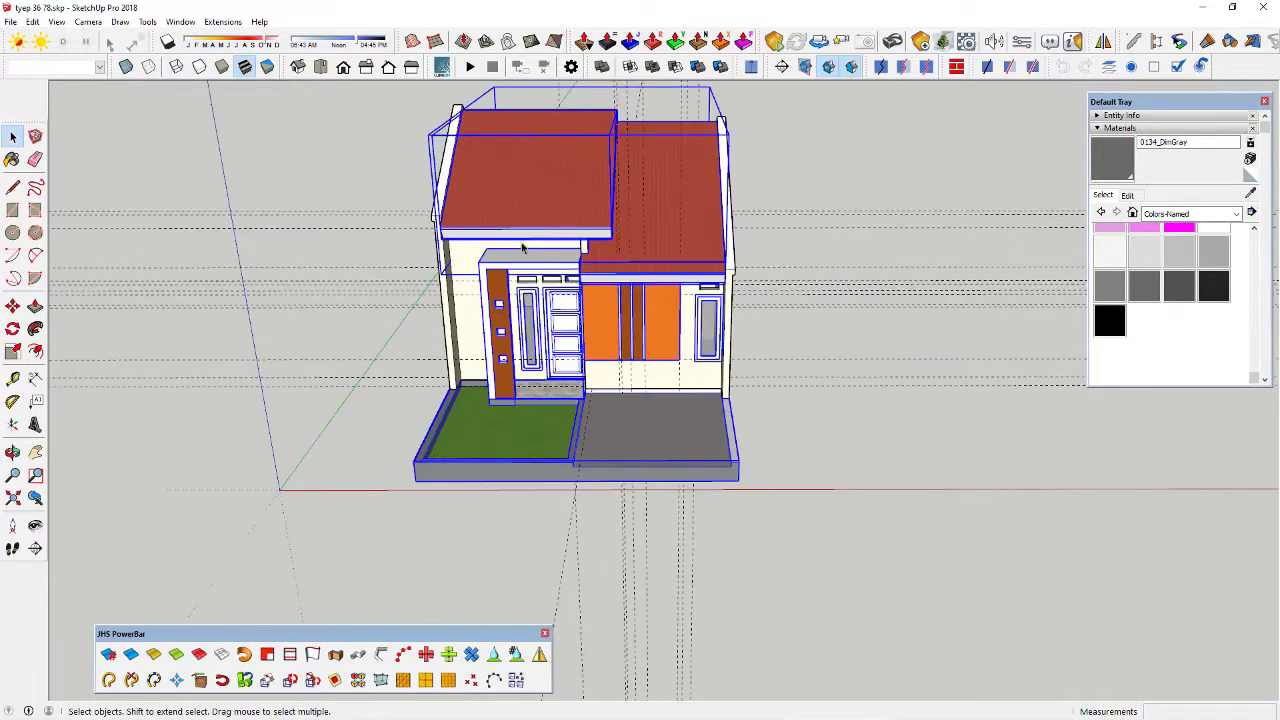
{"action": "right_click", "coordinate": [527, 222]}
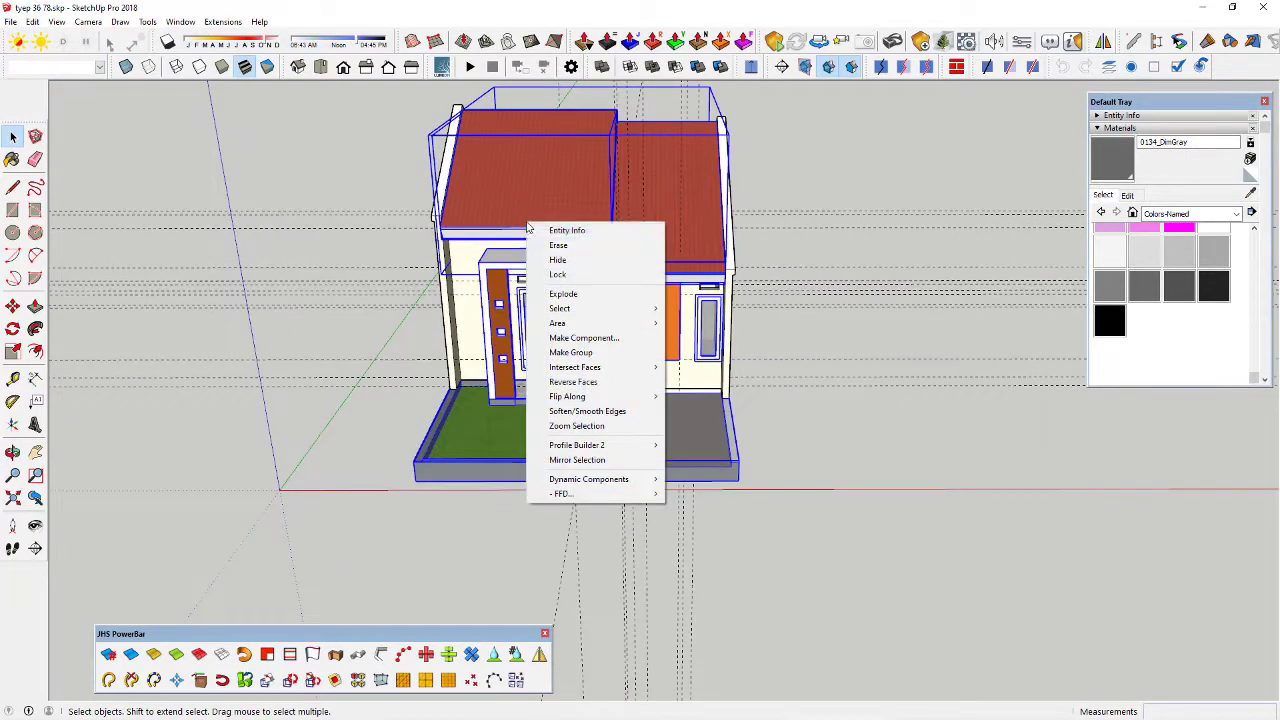
{"action": "left_click", "coordinate": [570, 352]}
Delete all the construction guides from the model
{"action": "left_click", "coordinate": [36, 22]}
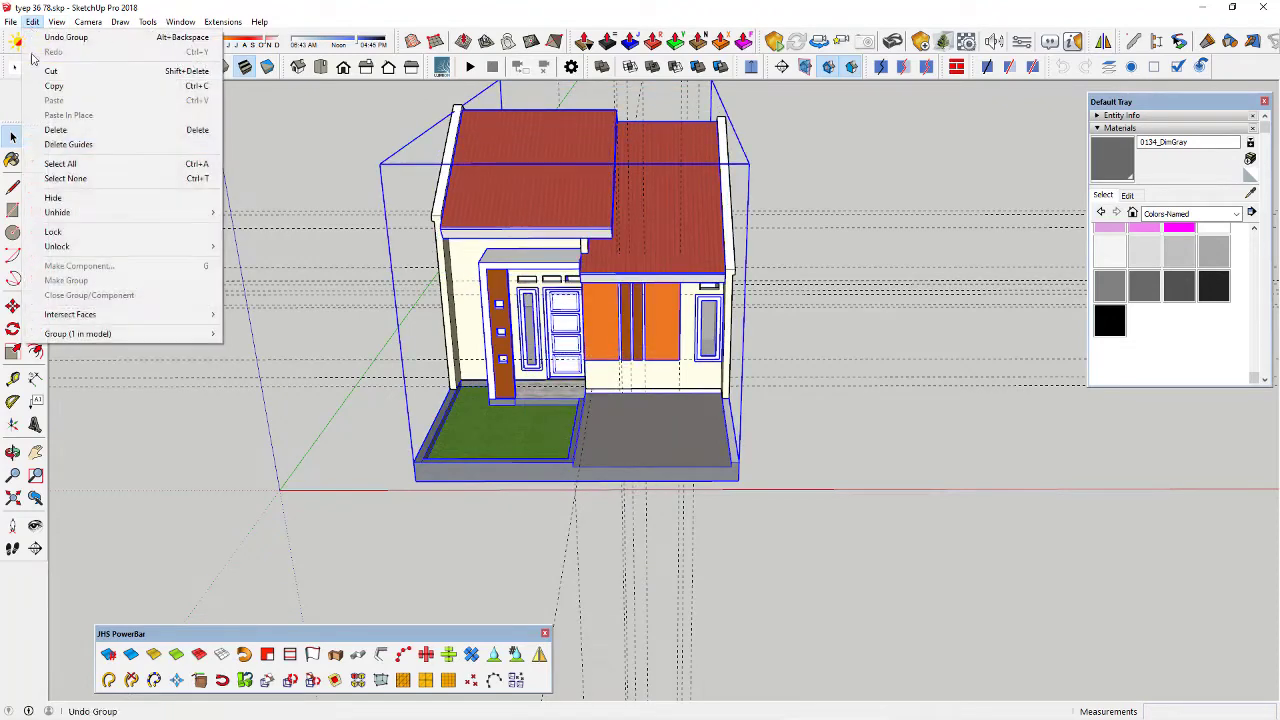
{"action": "left_click", "coordinate": [70, 144]}
{"action": "middle_click_drag", "start_coordinate": [515, 278], "coordinate": [406, 477]}
{"action": "left_click", "coordinate": [406, 477]}
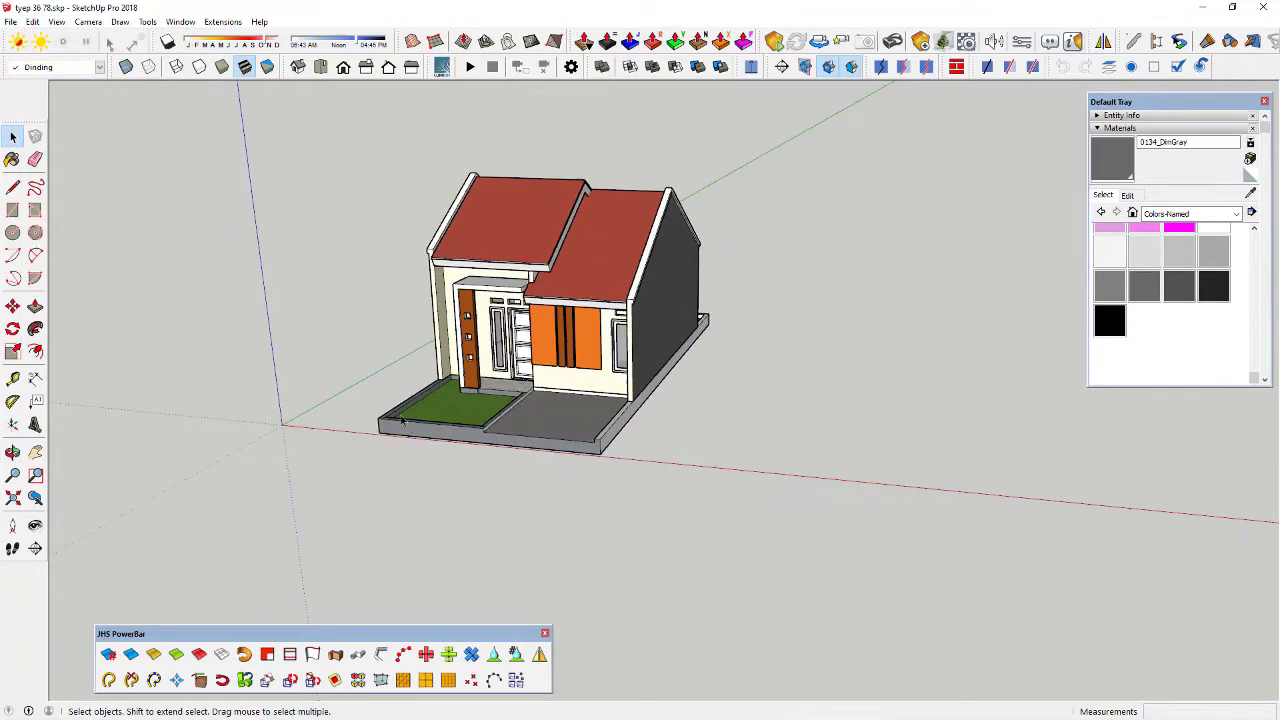
Select the whole house and copy it about 814 cm along the red axis from its front base corner
{"action": "left_click_drag", "start_coordinate": [356, 142], "coordinate": [804, 539]}
{"action": "scroll", "coordinate": [572, 447], "scroll_direction": "up", "scroll_amount": 2}
{"action": "middle_click_drag", "start_coordinate": [470, 437], "coordinate": [437, 446]}
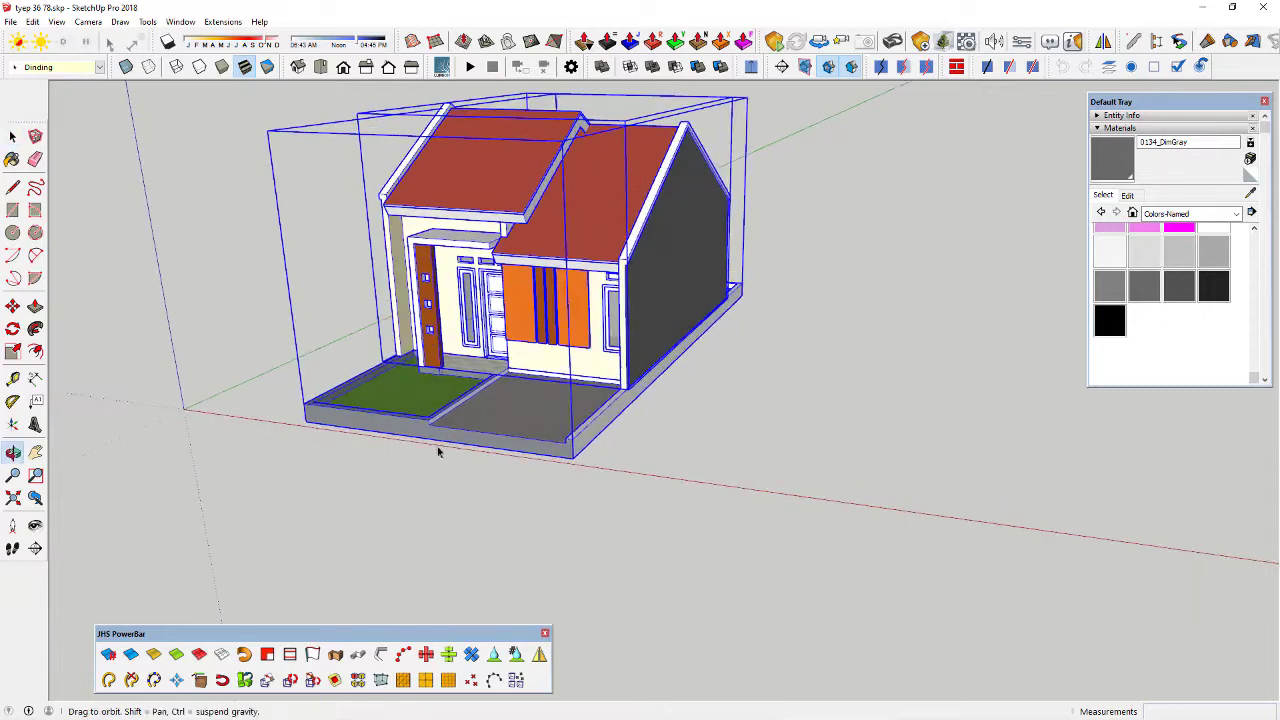
{"action": "key", "text": "m"}
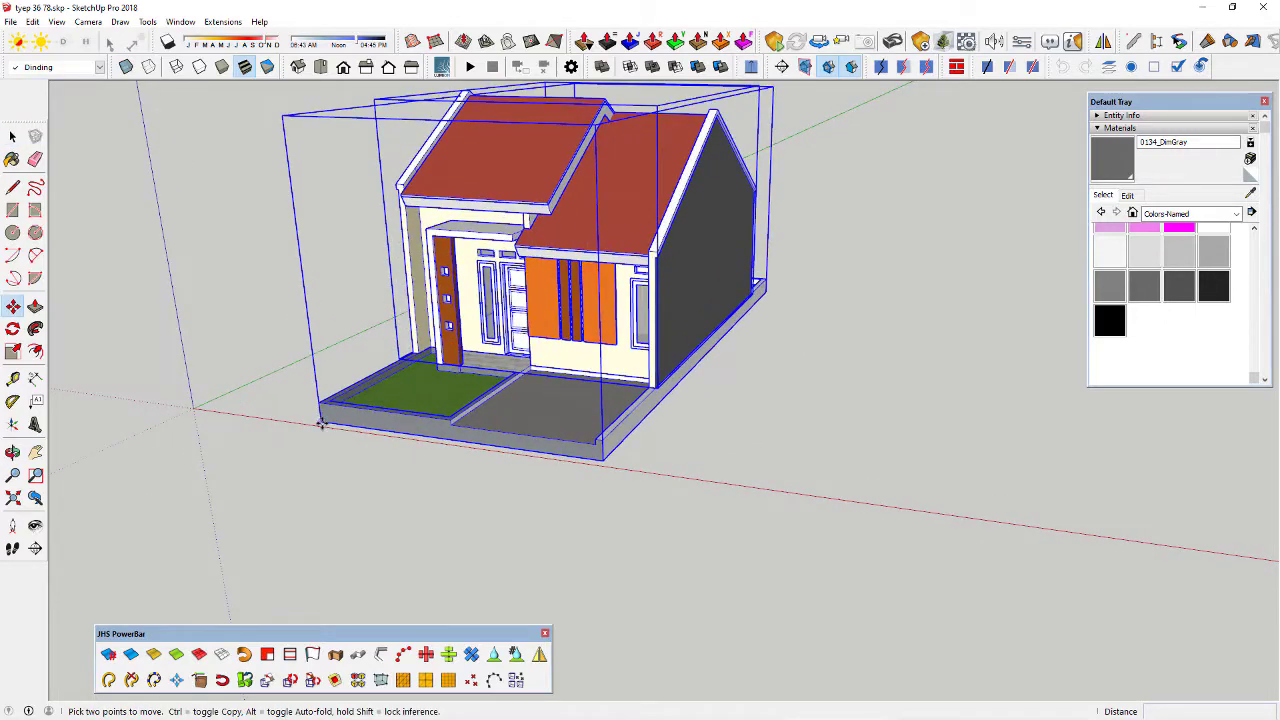
{"action": "key", "text": "ctrl"}
{"action": "left_click", "coordinate": [320, 424]}
{"action": "left_click", "coordinate": [716, 470]}
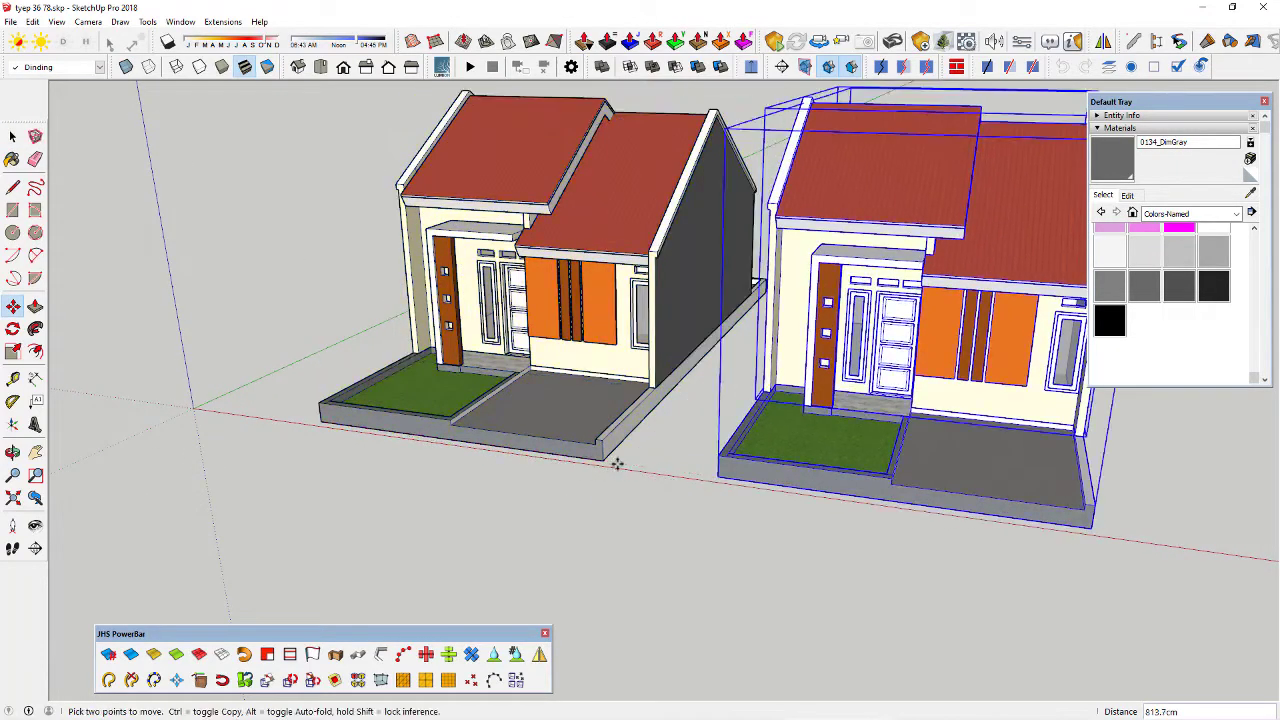
{"action": "scroll", "coordinate": [617, 464], "scroll_direction": "down", "scroll_amount": 1}
{"action": "middle_click_drag", "start_coordinate": [617, 464], "coordinate": [280, 463], "text": "shift"}
Mirror the copied house along the red axis with the Scale tool
{"action": "left_click", "coordinate": [13, 352]}
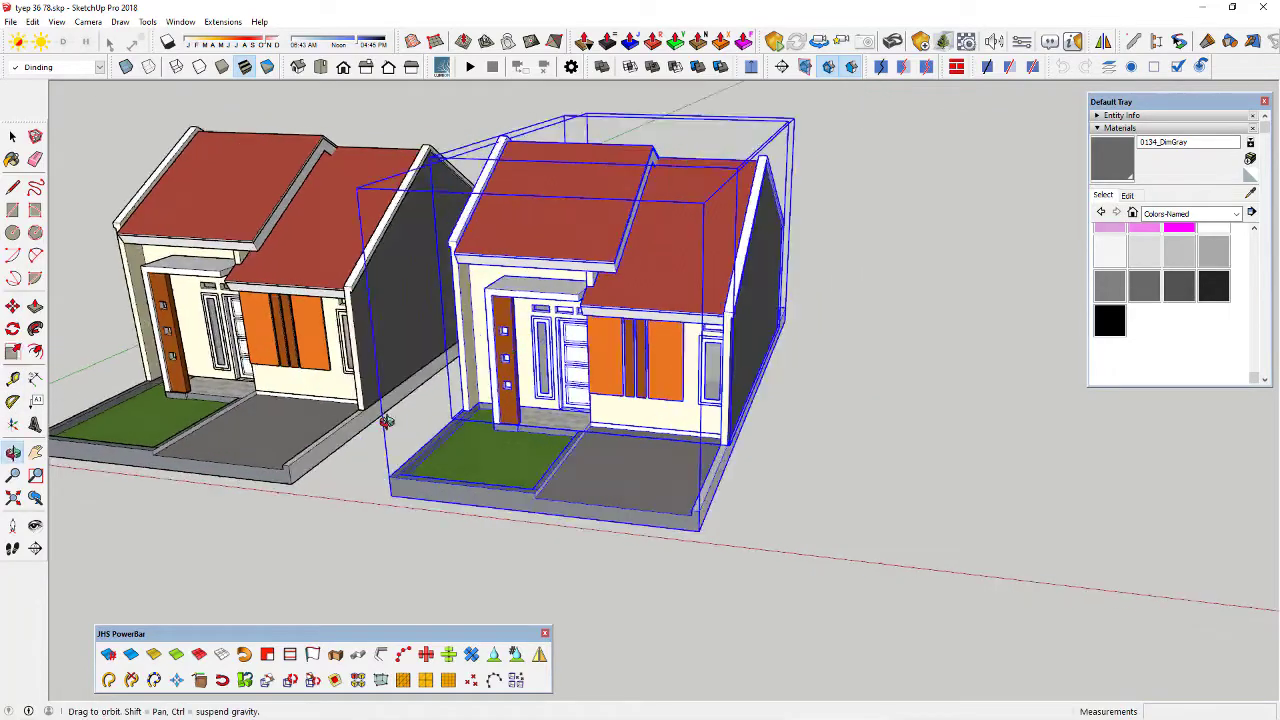
{"action": "middle_click_drag", "start_coordinate": [386, 420], "coordinate": [565, 340]}
{"action": "left_click_drag", "start_coordinate": [541, 291], "coordinate": [883, 239]}
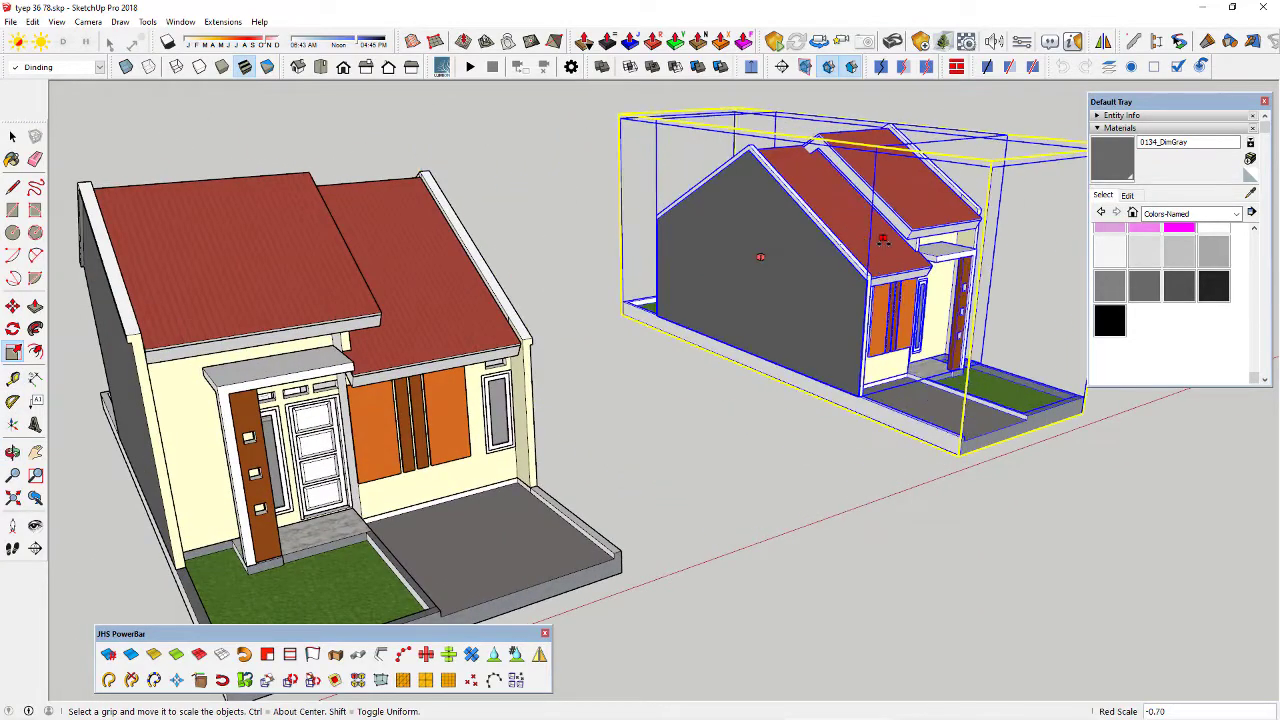
{"action": "key", "text": "Return"}
Move the mirrored house by its front curb corner onto the front curb corner beside the original house's carport
{"action": "scroll", "coordinate": [955, 478], "scroll_direction": "down", "scroll_amount": 1}
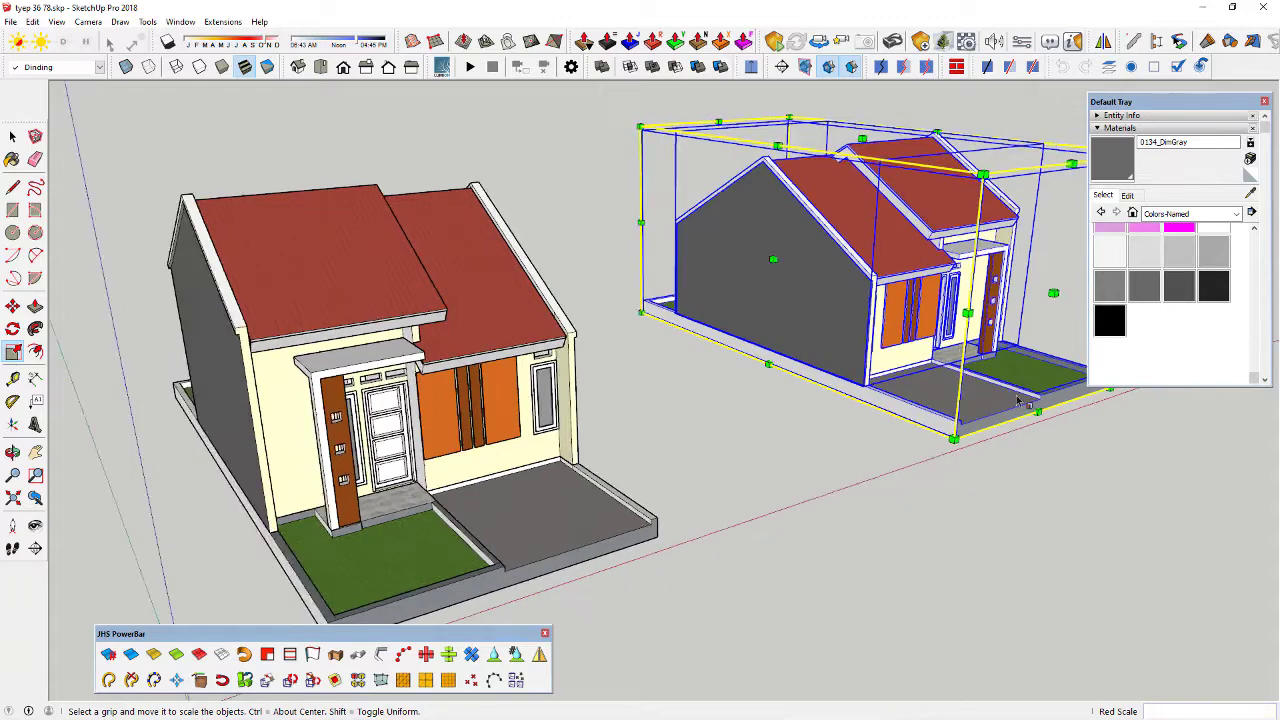
{"action": "middle_click_drag", "start_coordinate": [956, 478], "coordinate": [880, 486]}
{"action": "scroll", "coordinate": [930, 470], "scroll_direction": "up", "scroll_amount": 2}
{"action": "scroll", "coordinate": [929, 468], "scroll_direction": "up", "scroll_amount": 1}
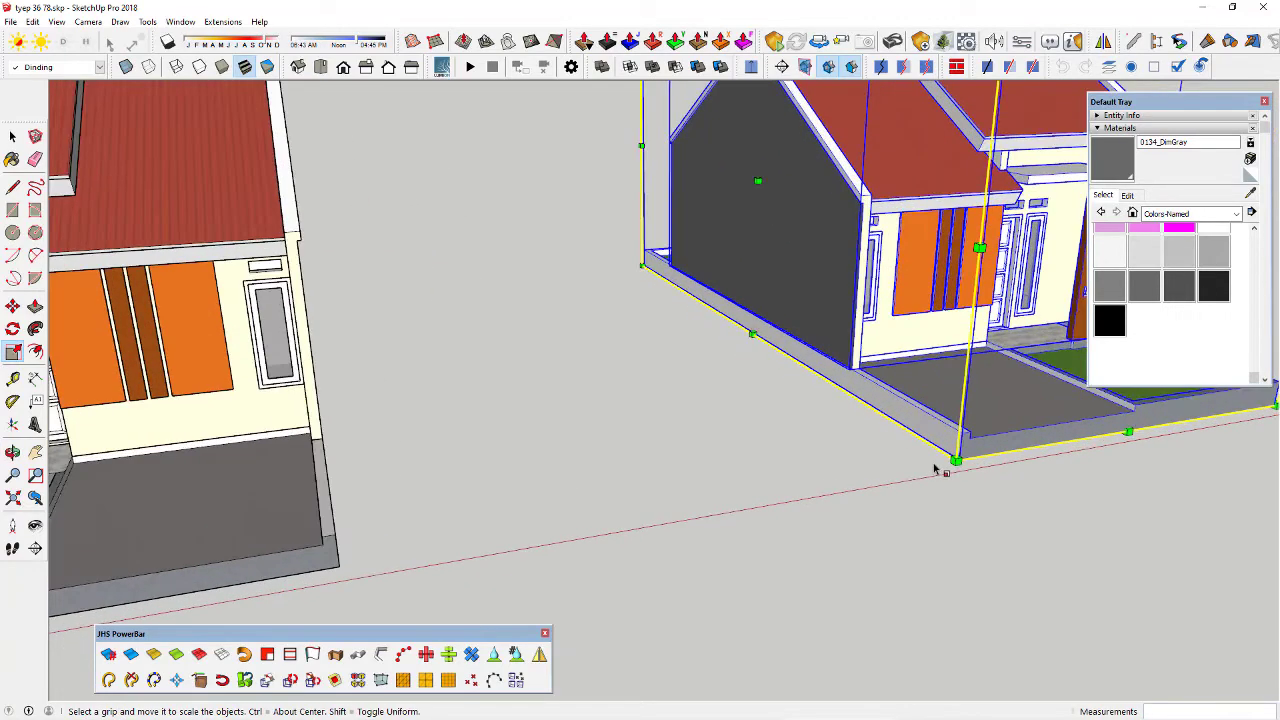
{"action": "key", "text": "m"}
{"action": "scroll", "coordinate": [960, 440], "scroll_direction": "up", "scroll_amount": 1}
{"action": "scroll", "coordinate": [972, 432], "scroll_direction": "up", "scroll_amount": 2}
{"action": "left_click", "coordinate": [966, 431]}
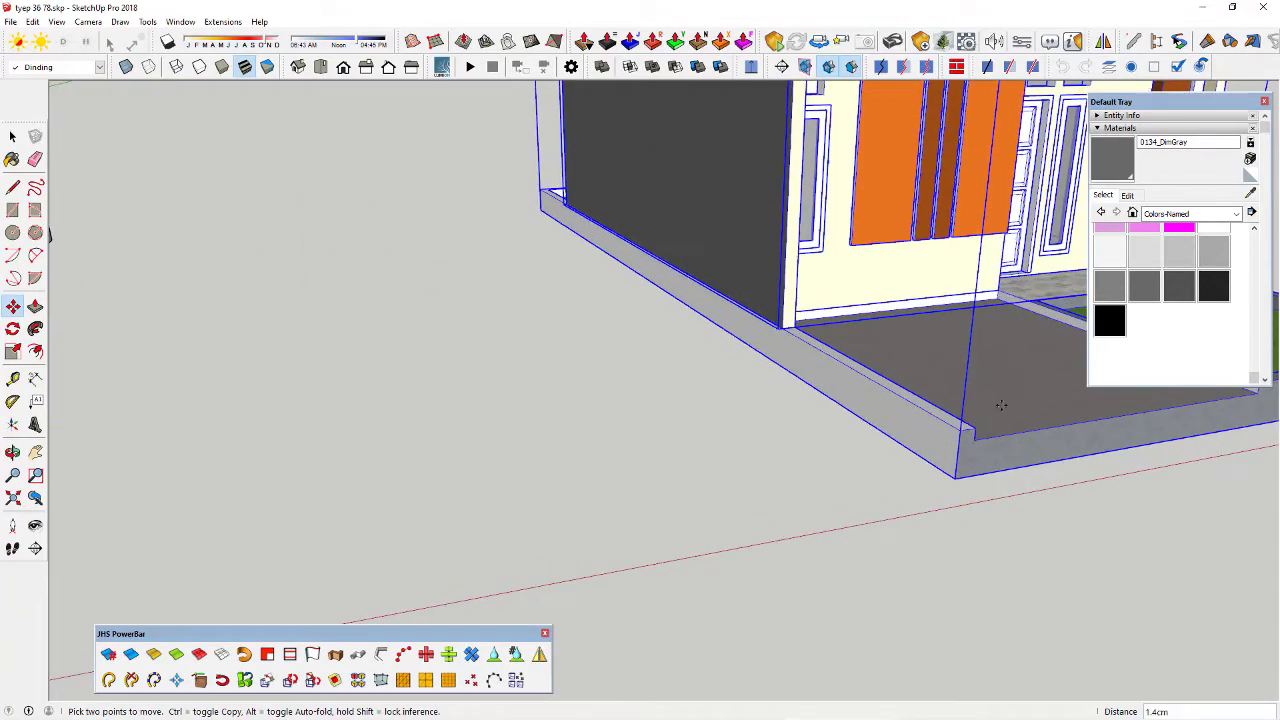
{"action": "scroll", "coordinate": [995, 412], "scroll_direction": "down", "scroll_amount": 5}
{"action": "scroll", "coordinate": [563, 487], "scroll_direction": "up", "scroll_amount": 4}
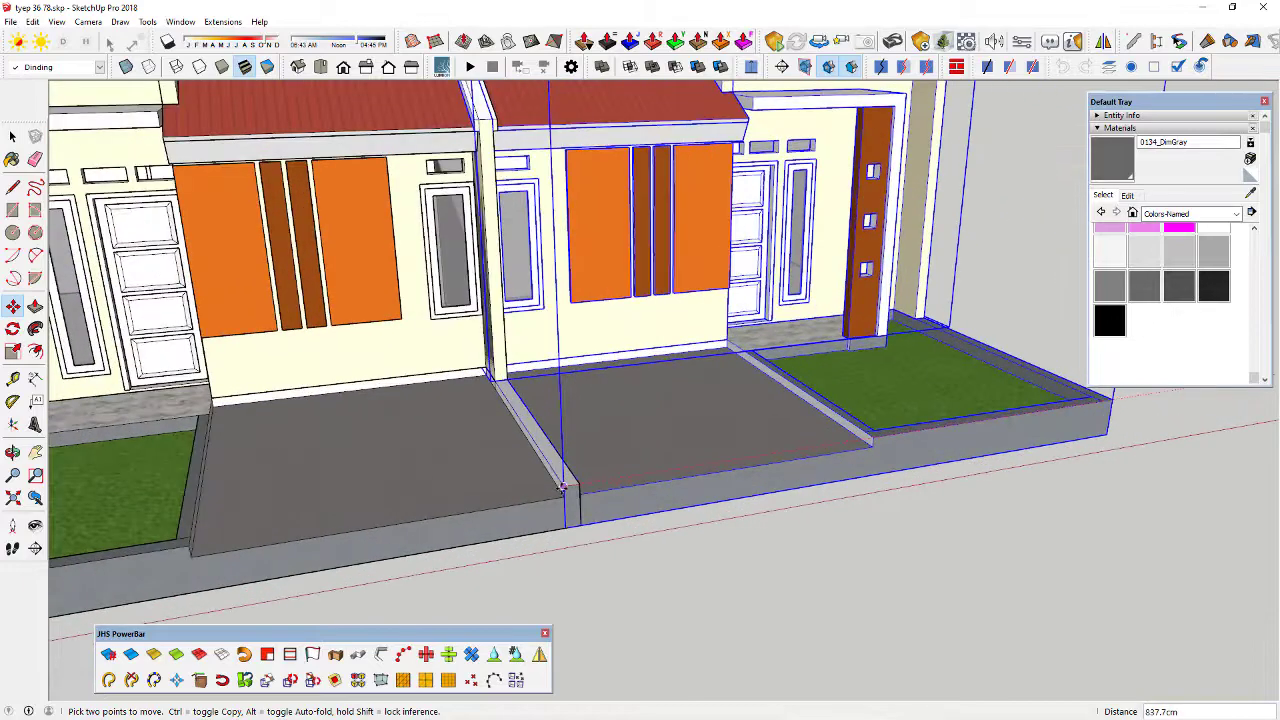
{"action": "left_click", "coordinate": [562, 488]}
{"action": "scroll", "coordinate": [720, 503], "scroll_direction": "down", "scroll_amount": 5}
{"action": "key", "text": "space"}
{"action": "left_click", "coordinate": [1008, 400]}
{"action": "middle_click_drag", "start_coordinate": [914, 421], "coordinate": [704, 495]}
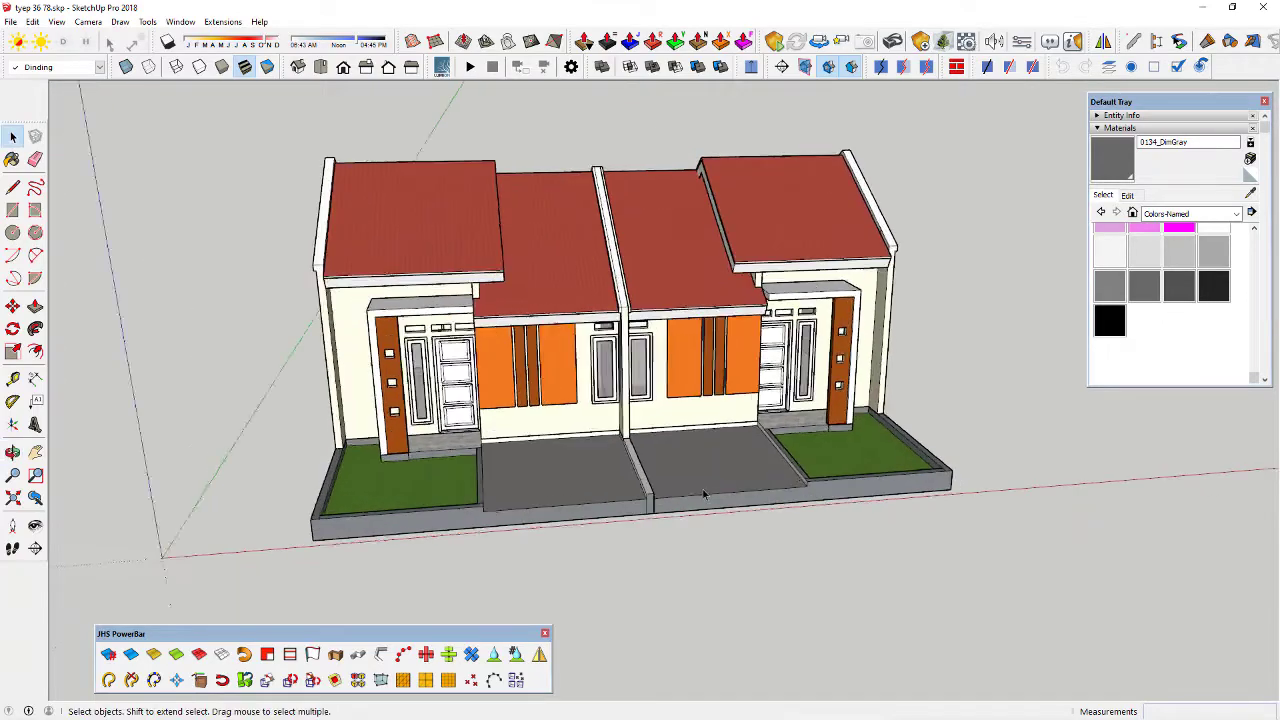
Shift the mirrored house along the red axis by one curb width so the two boundary curbs sit side by side
{"action": "scroll", "coordinate": [704, 495], "scroll_direction": "up", "scroll_amount": 3}
{"action": "left_click", "coordinate": [700, 501]}
{"action": "scroll", "coordinate": [700, 501], "scroll_direction": "up", "scroll_amount": 6}
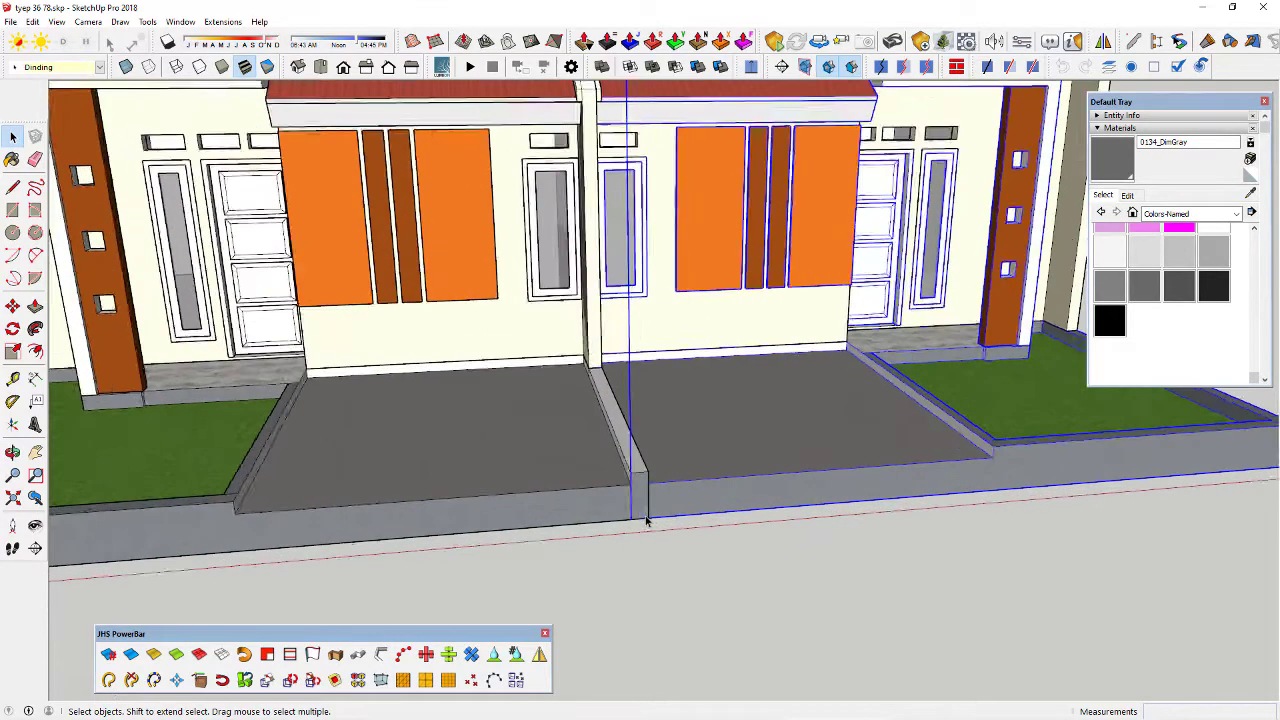
{"action": "key", "text": "m"}
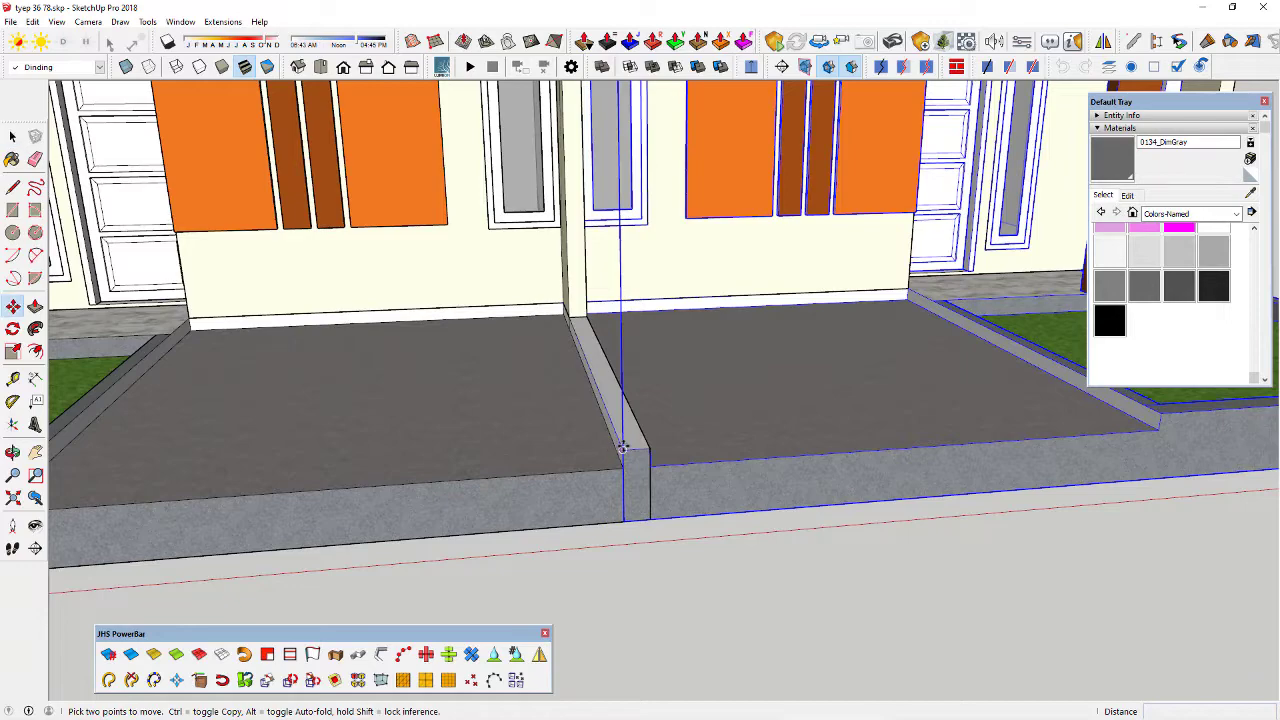
{"action": "left_click", "coordinate": [622, 447]}
{"action": "scroll", "coordinate": [666, 471], "scroll_direction": "down", "scroll_amount": 5}
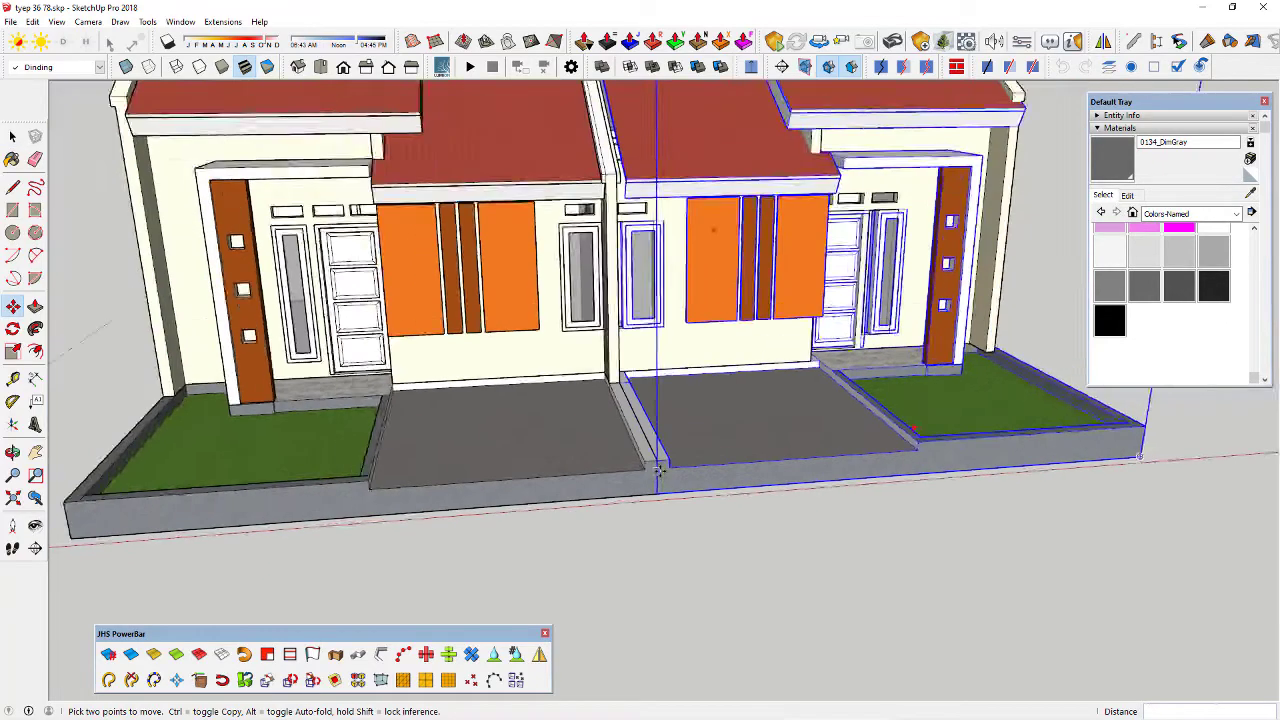
Try to move the selected part of the mirrored house along the red axis away from the original house
{"action": "middle_click_drag", "start_coordinate": [640, 480], "coordinate": [517, 481]}
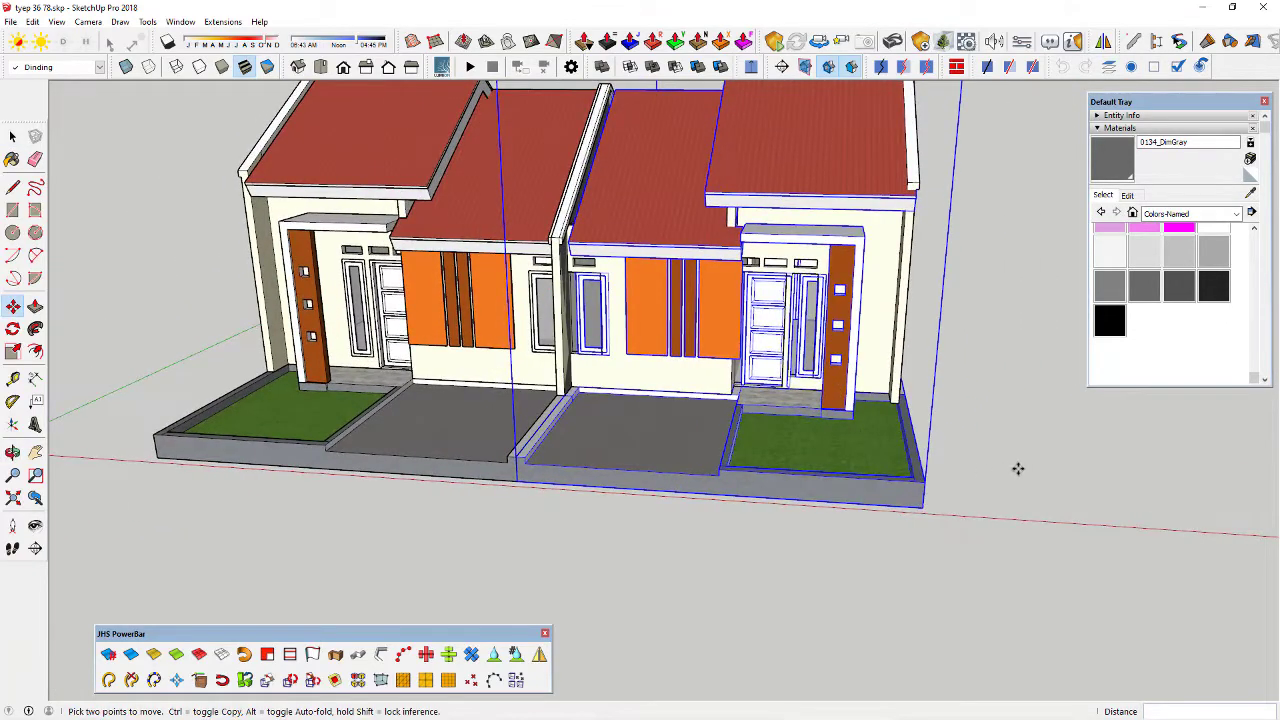
{"action": "middle_click_drag", "start_coordinate": [1003, 462], "coordinate": [866, 414]}
{"action": "key", "text": "space"}
{"action": "left_click", "coordinate": [954, 471]}
{"action": "scroll", "coordinate": [655, 440], "scroll_direction": "up", "scroll_amount": 3}
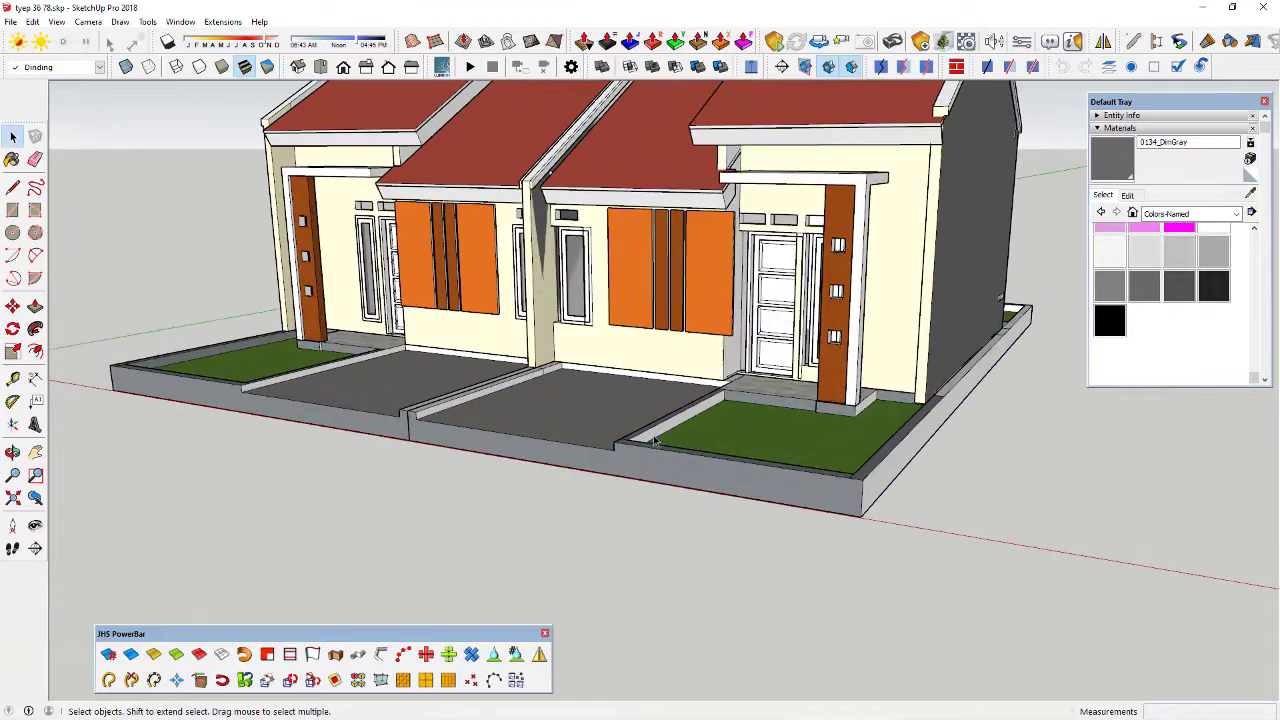
{"action": "left_click", "coordinate": [655, 440]}
{"action": "key", "text": "m"}
{"action": "left_click", "coordinate": [582, 528]}
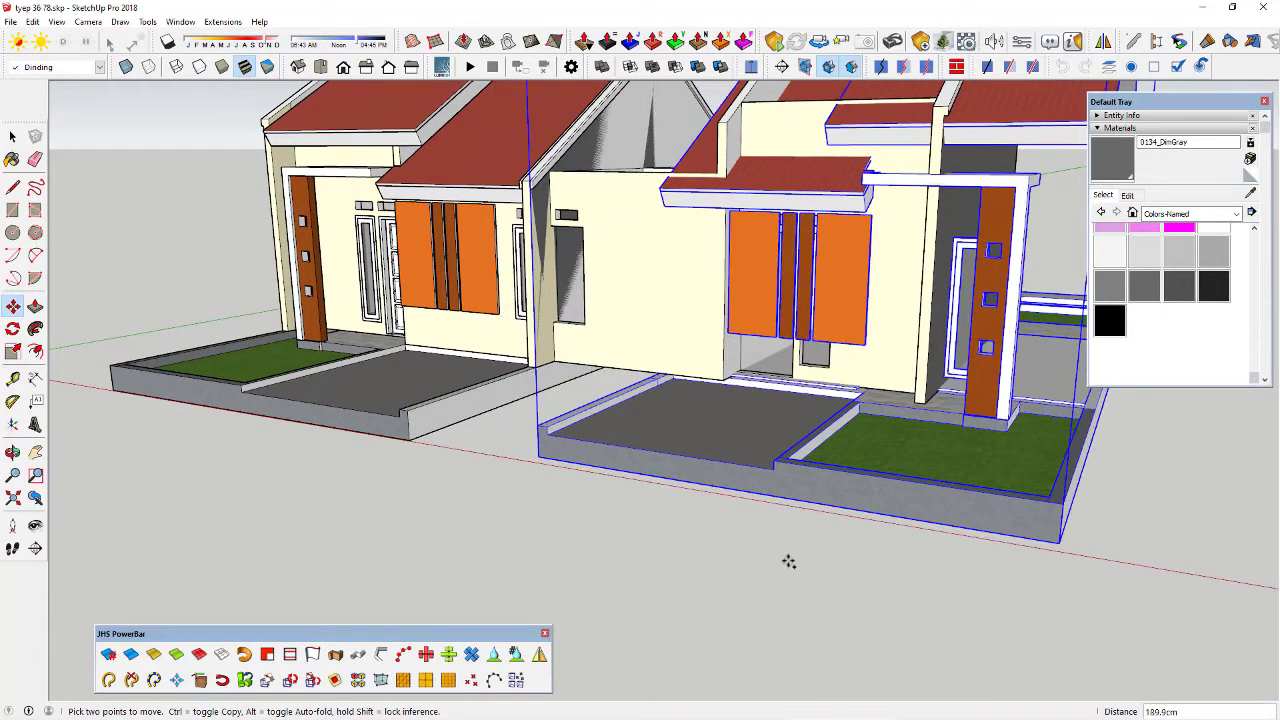
Undo the moves of the mirrored house so it stands apart from the original house, and clear the selection
{"action": "scroll", "coordinate": [789, 562], "scroll_direction": "down", "scroll_amount": 5}
{"action": "scroll", "coordinate": [803, 551], "scroll_direction": "up", "scroll_amount": 5}
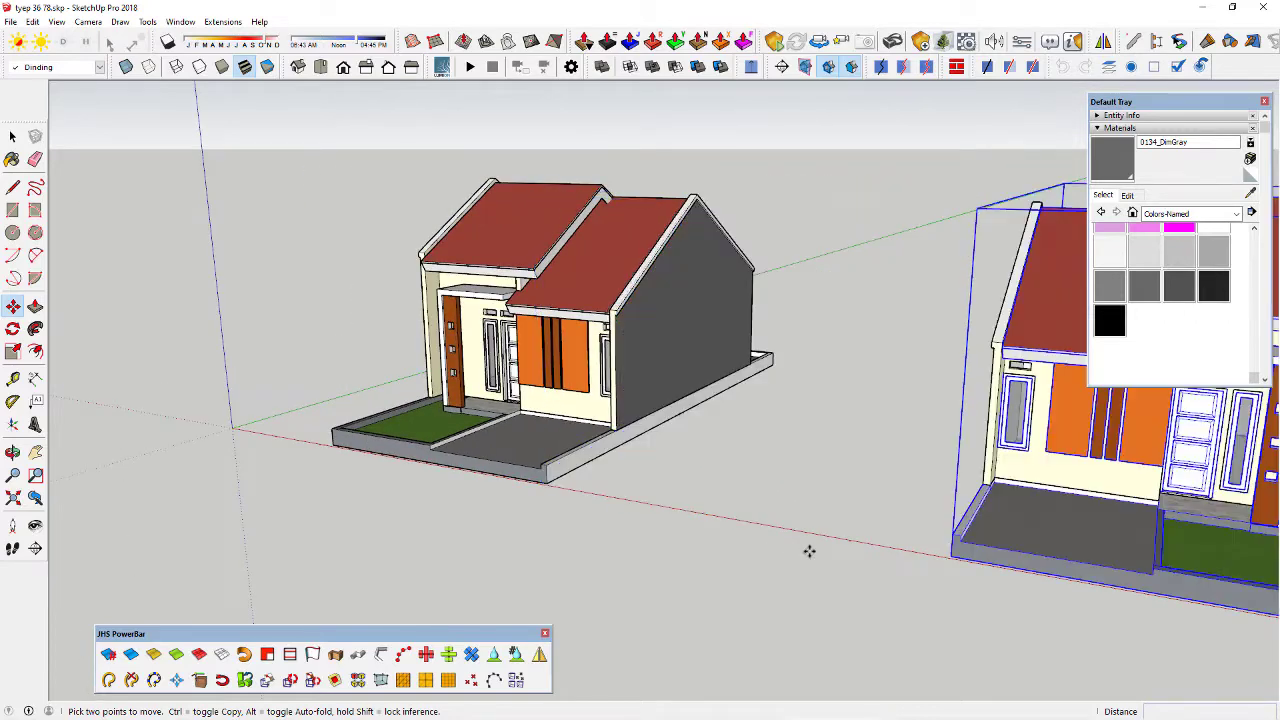
{"action": "scroll", "coordinate": [789, 532], "scroll_direction": "down", "scroll_amount": 3}
{"action": "key", "text": "space"}
{"action": "left_click", "coordinate": [795, 503]}
Try to move the mirrored house by its front curb corner onto the original house's front curb corner, and undo the move
{"action": "middle_click_drag", "start_coordinate": [892, 490], "coordinate": [1088, 430]}
{"action": "left_click", "coordinate": [986, 414]}
{"action": "scroll", "coordinate": [931, 482], "scroll_direction": "up", "scroll_amount": 5}
{"action": "middle_click_drag", "start_coordinate": [931, 486], "coordinate": [860, 470]}
{"action": "scroll", "coordinate": [860, 470], "scroll_direction": "up", "scroll_amount": 1}
{"action": "key", "text": "m"}
{"action": "scroll", "coordinate": [860, 472], "scroll_direction": "up", "scroll_amount": 2}
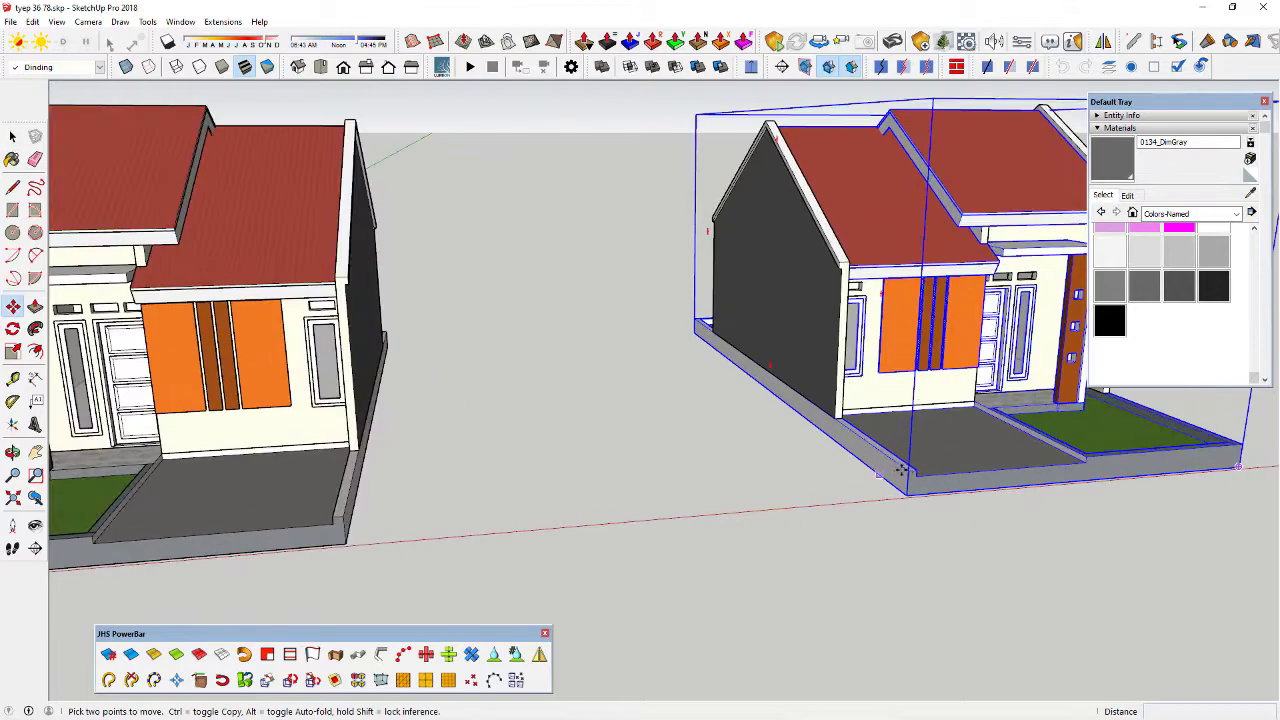
{"action": "left_click", "coordinate": [880, 470]}
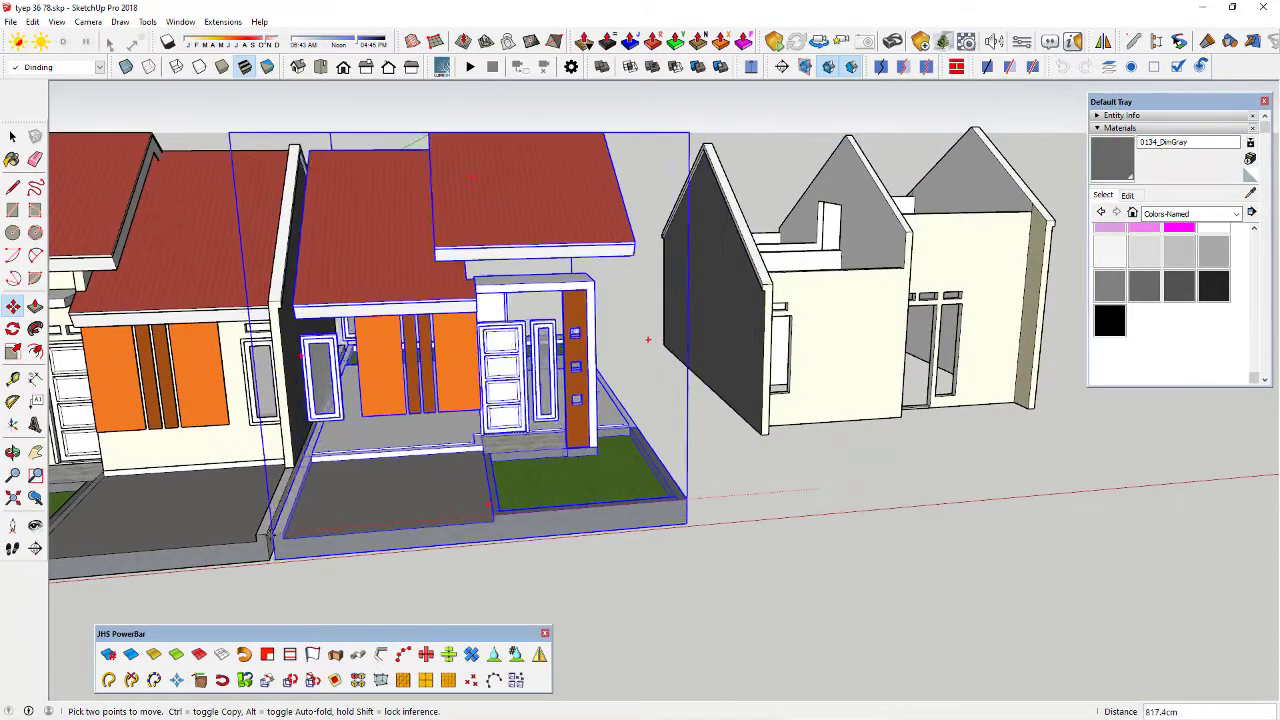
{"action": "left_click", "coordinate": [262, 537]}
{"action": "middle_click_drag", "start_coordinate": [262, 537], "coordinate": [760, 530]}
{"action": "key", "text": "space"}
{"action": "left_click", "coordinate": [760, 529]}
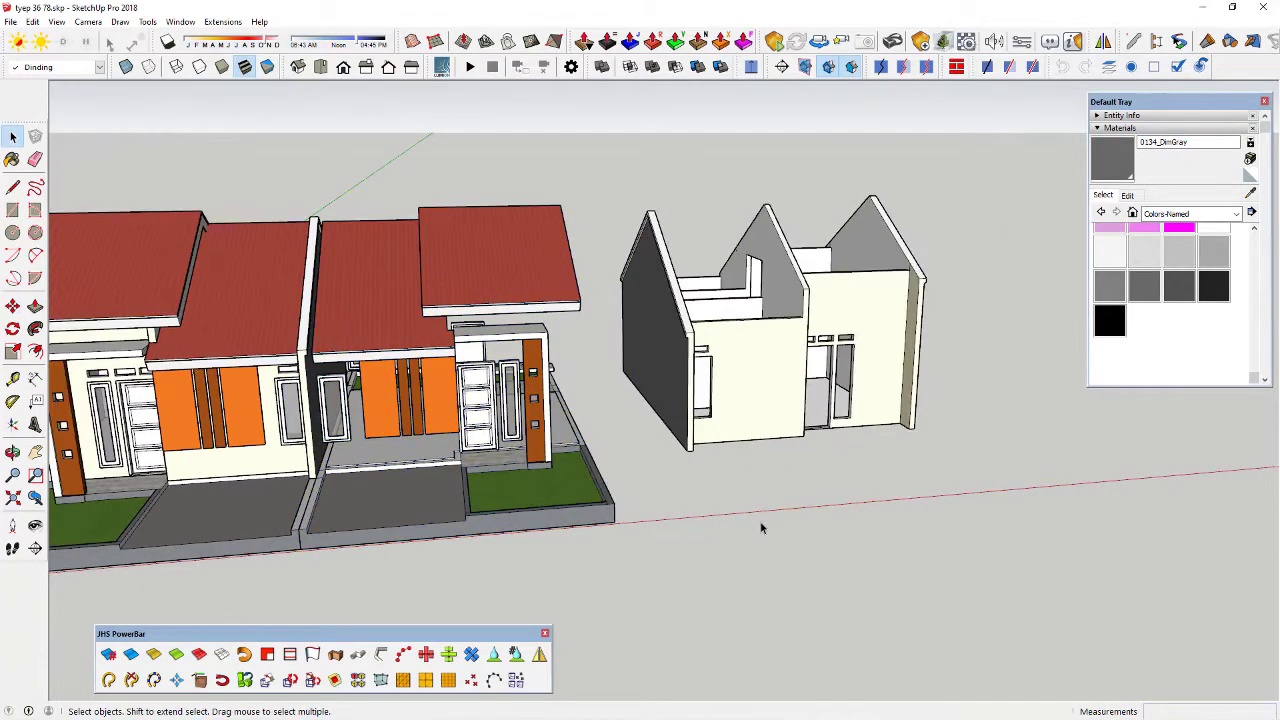
{"action": "key", "text": "ctrl+z"}
Select all parts of the mirrored house, including its walls, and make them one group
{"action": "scroll", "coordinate": [831, 534], "scroll_direction": "down", "scroll_amount": 2}
{"action": "left_click_drag", "start_coordinate": [1071, 566], "coordinate": [618, 194]}
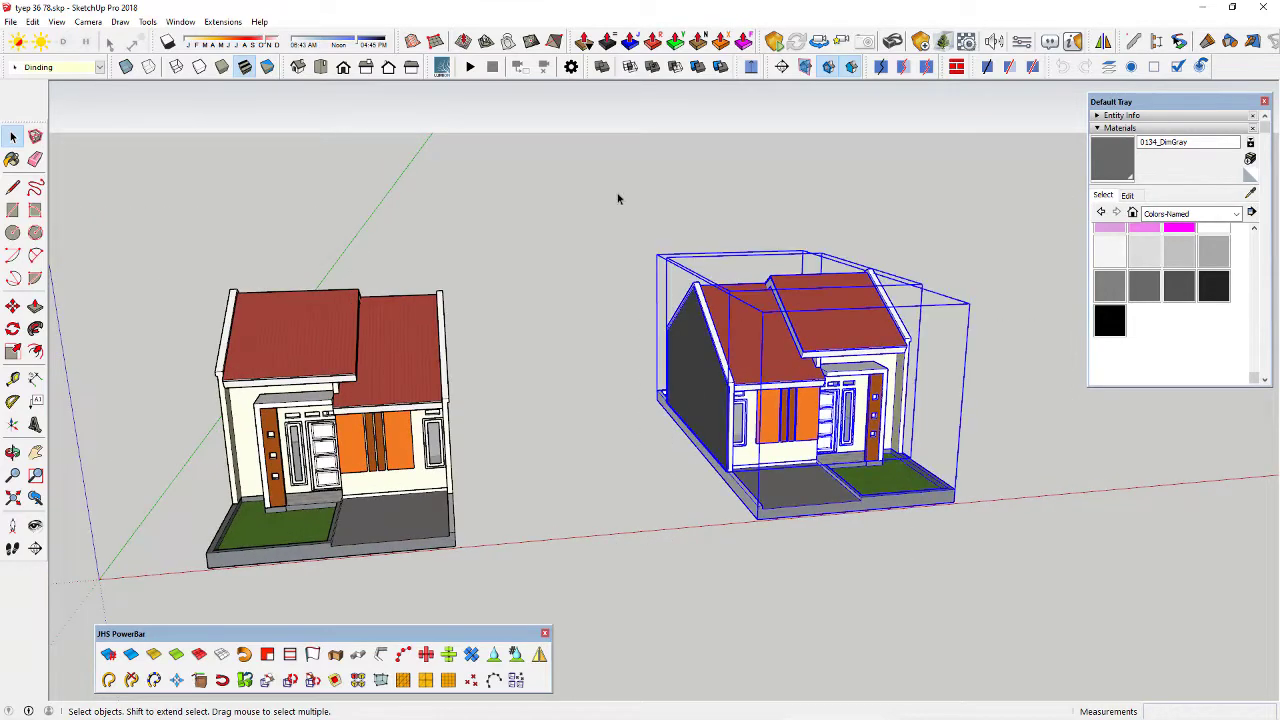
{"action": "scroll", "coordinate": [710, 305], "scroll_direction": "up", "scroll_amount": 1}
{"action": "right_click", "coordinate": [725, 323]}
{"action": "left_click", "coordinate": [767, 446]}
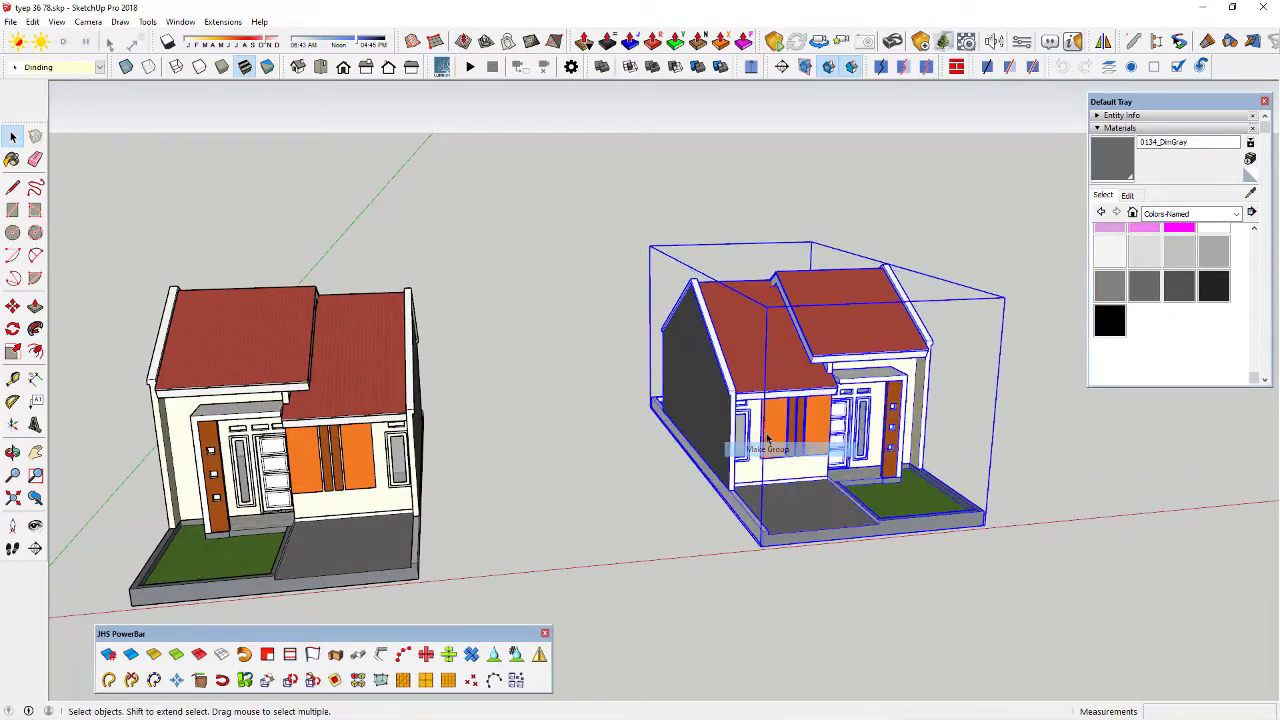
Move the grouped mirrored house by its front base corner about 824 cm onto the original house's front base corner beside the carport
{"action": "key", "text": "m"}
{"action": "scroll", "coordinate": [762, 520], "scroll_direction": "up", "scroll_amount": 2}
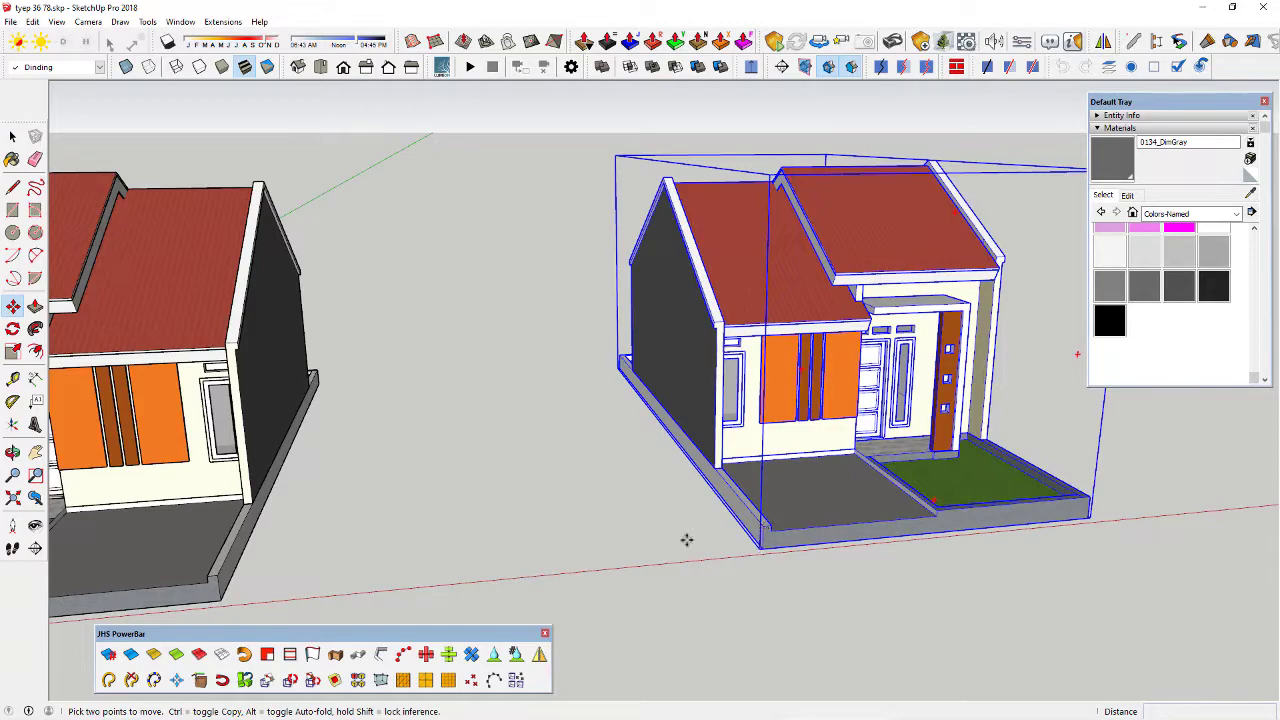
{"action": "left_click", "coordinate": [760, 547]}
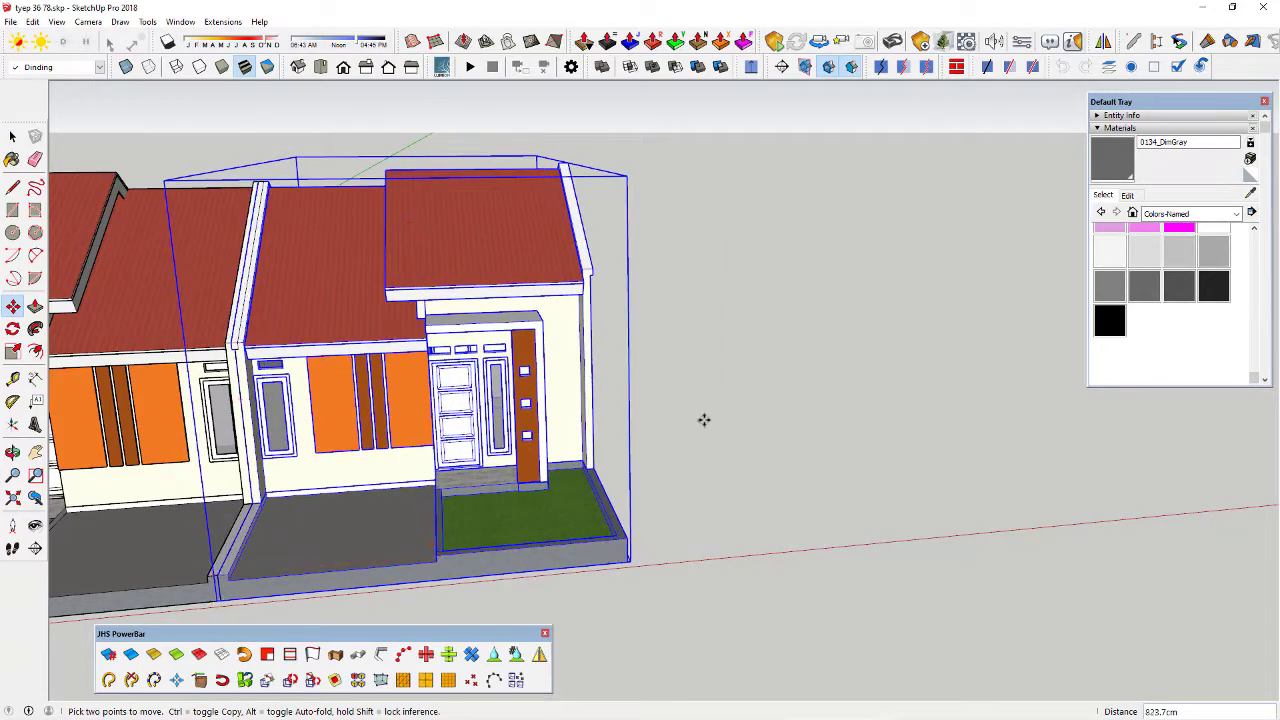
{"action": "key", "text": "space"}
{"action": "left_click", "coordinate": [829, 383]}
Examine the joined pair of houses from the front and the side, checking the shared wall, roofs and curbs
{"action": "scroll", "coordinate": [825, 380], "scroll_direction": "down", "scroll_amount": 2}
{"action": "middle_click_drag", "start_coordinate": [663, 357], "coordinate": [636, 324]}
{"action": "scroll", "coordinate": [445, 345], "scroll_direction": "up", "scroll_amount": 3}
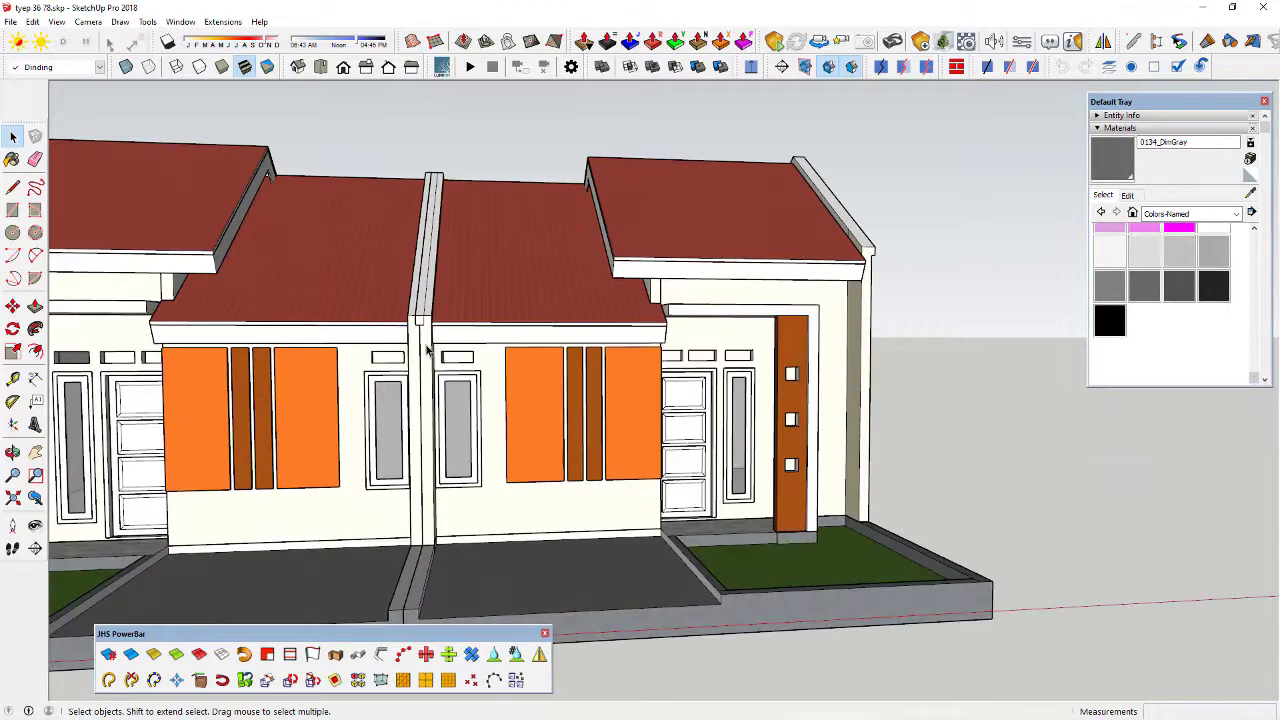
{"action": "middle_click_drag", "start_coordinate": [427, 350], "coordinate": [690, 352]}
{"action": "scroll", "coordinate": [758, 369], "scroll_direction": "down", "scroll_amount": 3}
{"action": "scroll", "coordinate": [694, 397], "scroll_direction": "up", "scroll_amount": 3}
{"action": "middle_click_drag", "start_coordinate": [694, 398], "coordinate": [559, 414]}
{"action": "scroll", "coordinate": [414, 429], "scroll_direction": "up", "scroll_amount": 1}
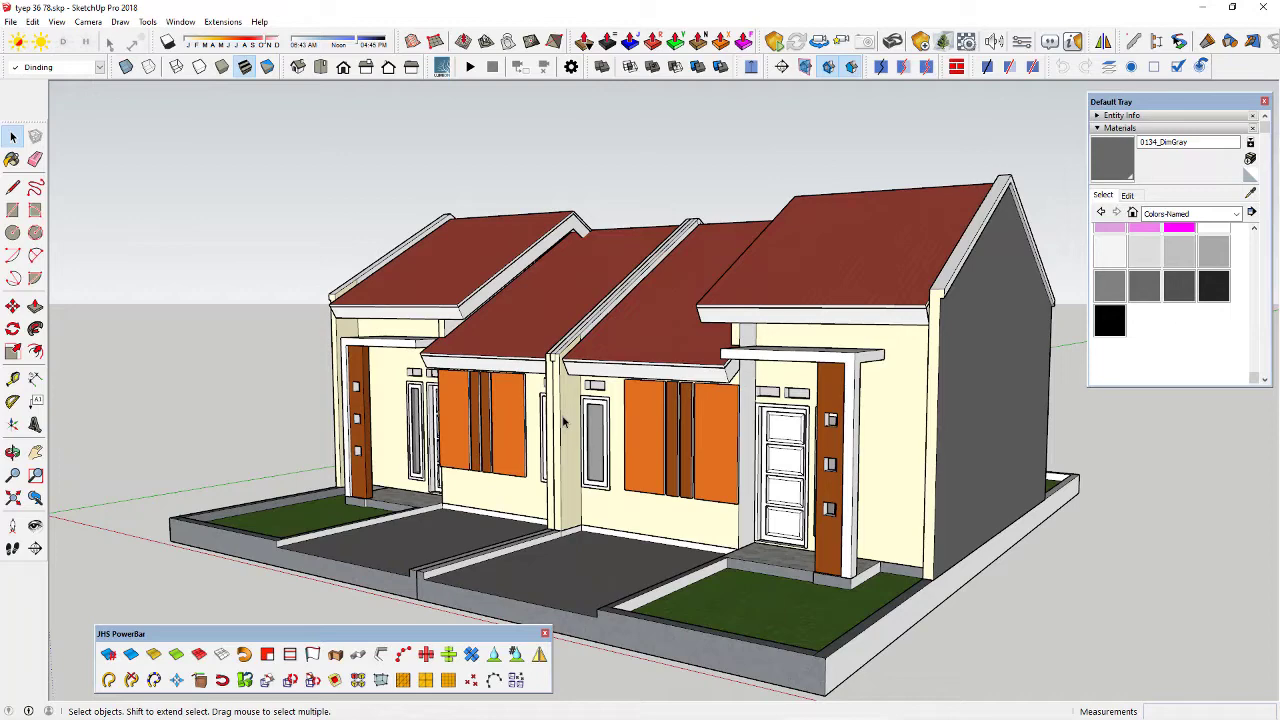
{"action": "middle_click_drag", "start_coordinate": [606, 426], "coordinate": [553, 433]}
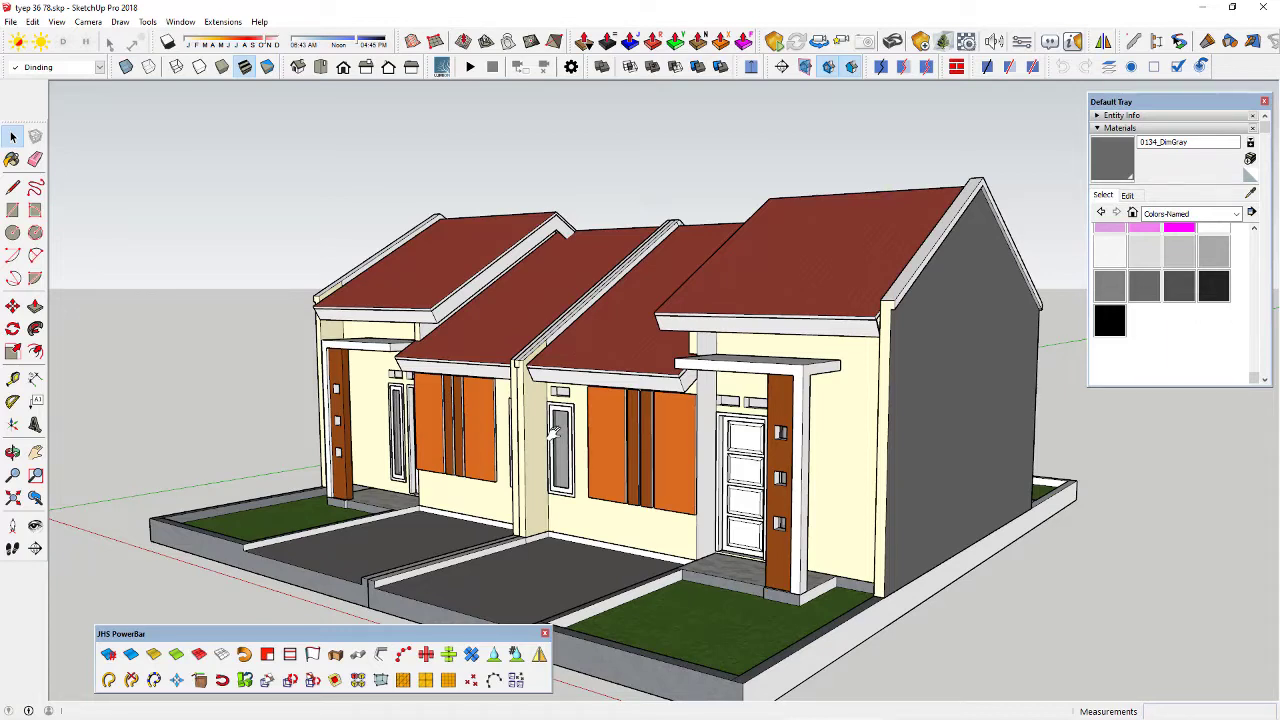
{"action": "mouse_move", "coordinate": [970, 712]}
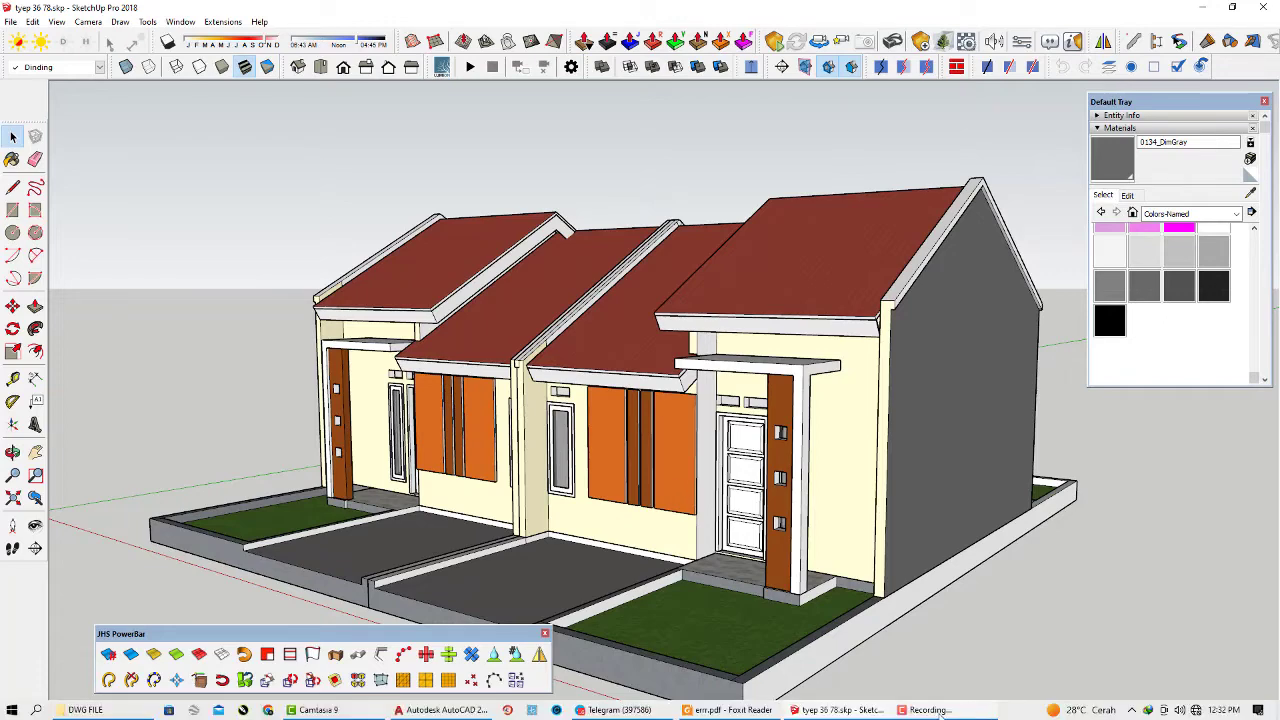